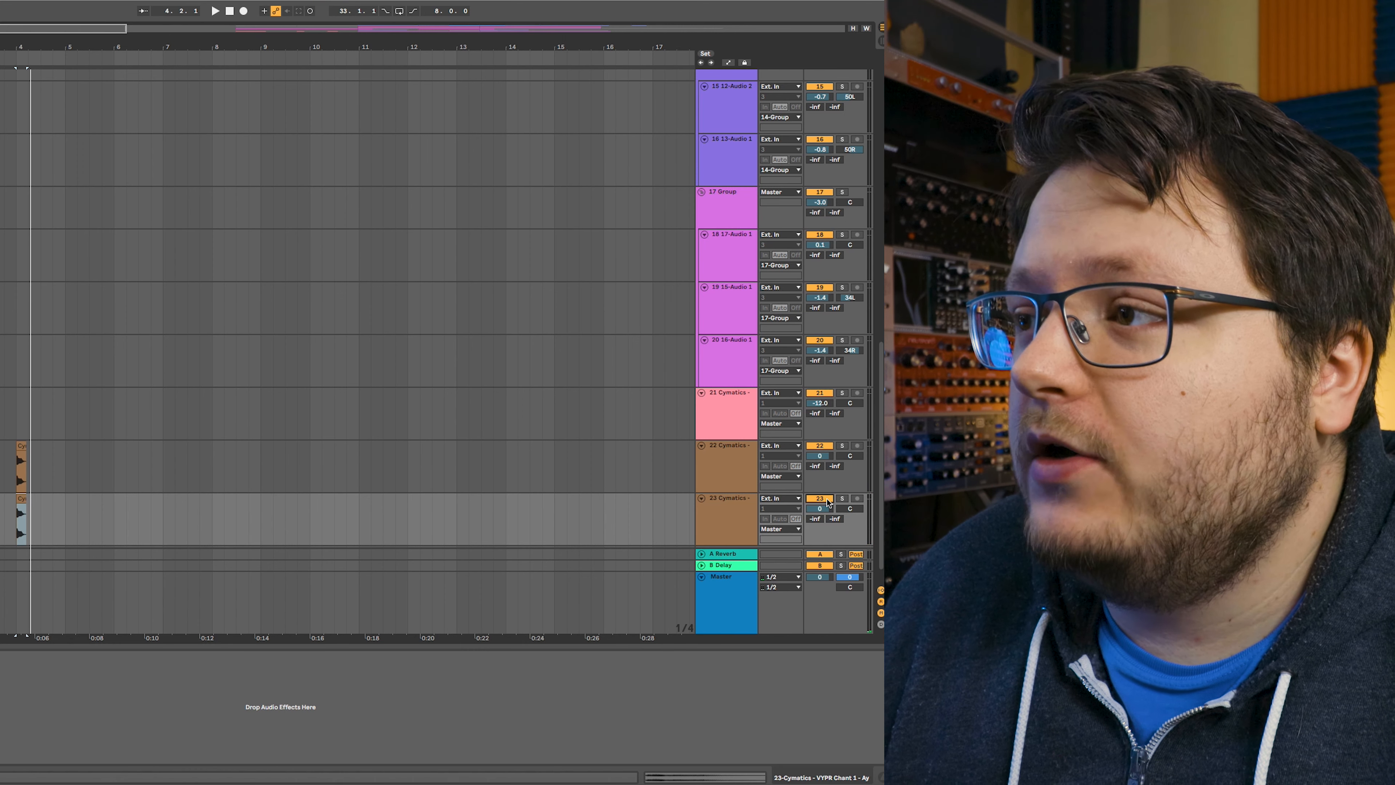
- Pan chant tracks 22 and 23 to 50L and 50R, and audition track 22 alone and centred with track 23 deactivated
{"action": "left_click_drag", "start_coordinate": [849, 456], "coordinate": [851, 497]}
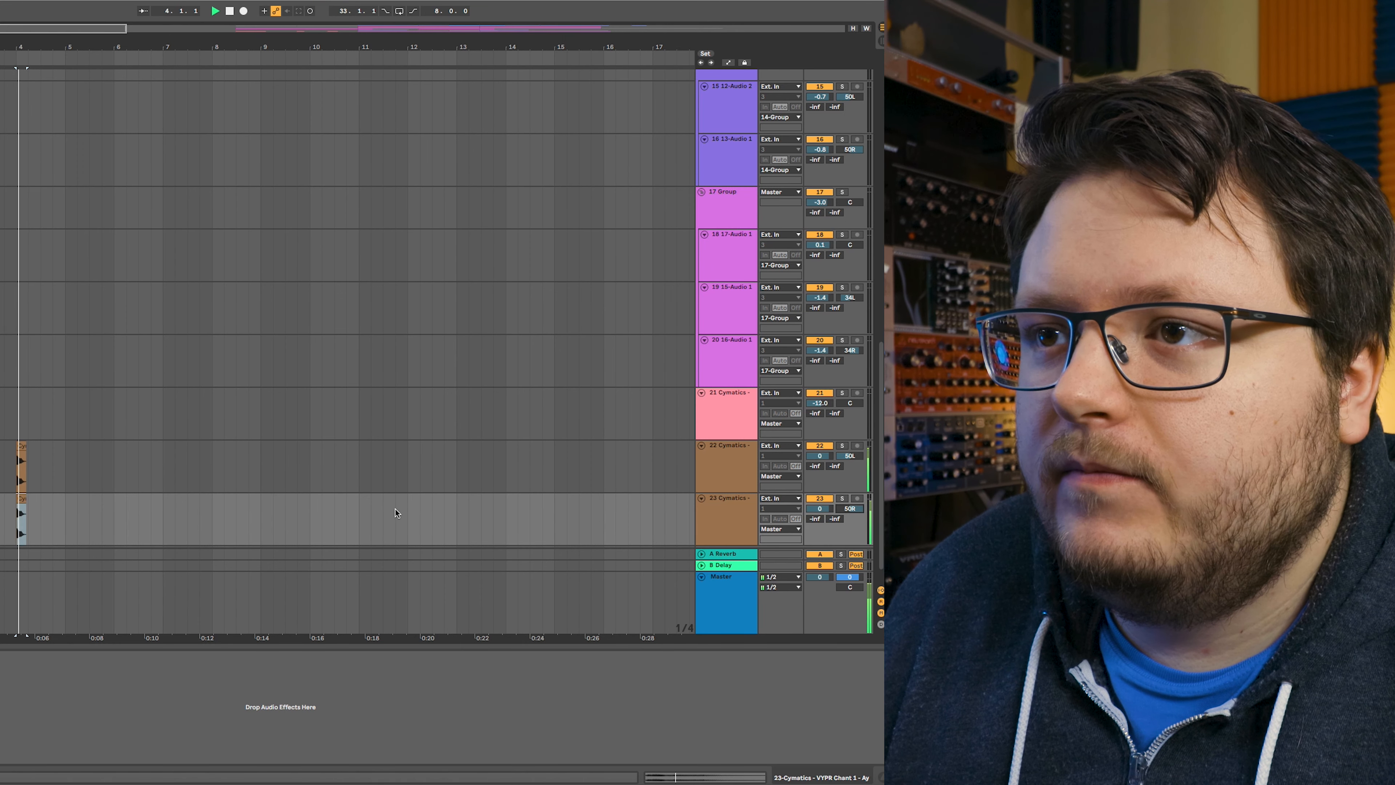
{"action": "left_click", "coordinate": [828, 501]}
{"action": "double_click", "coordinate": [849, 457]}
{"action": "key", "text": "space"}
{"action": "key", "text": "space"}
{"action": "key", "text": "space"}
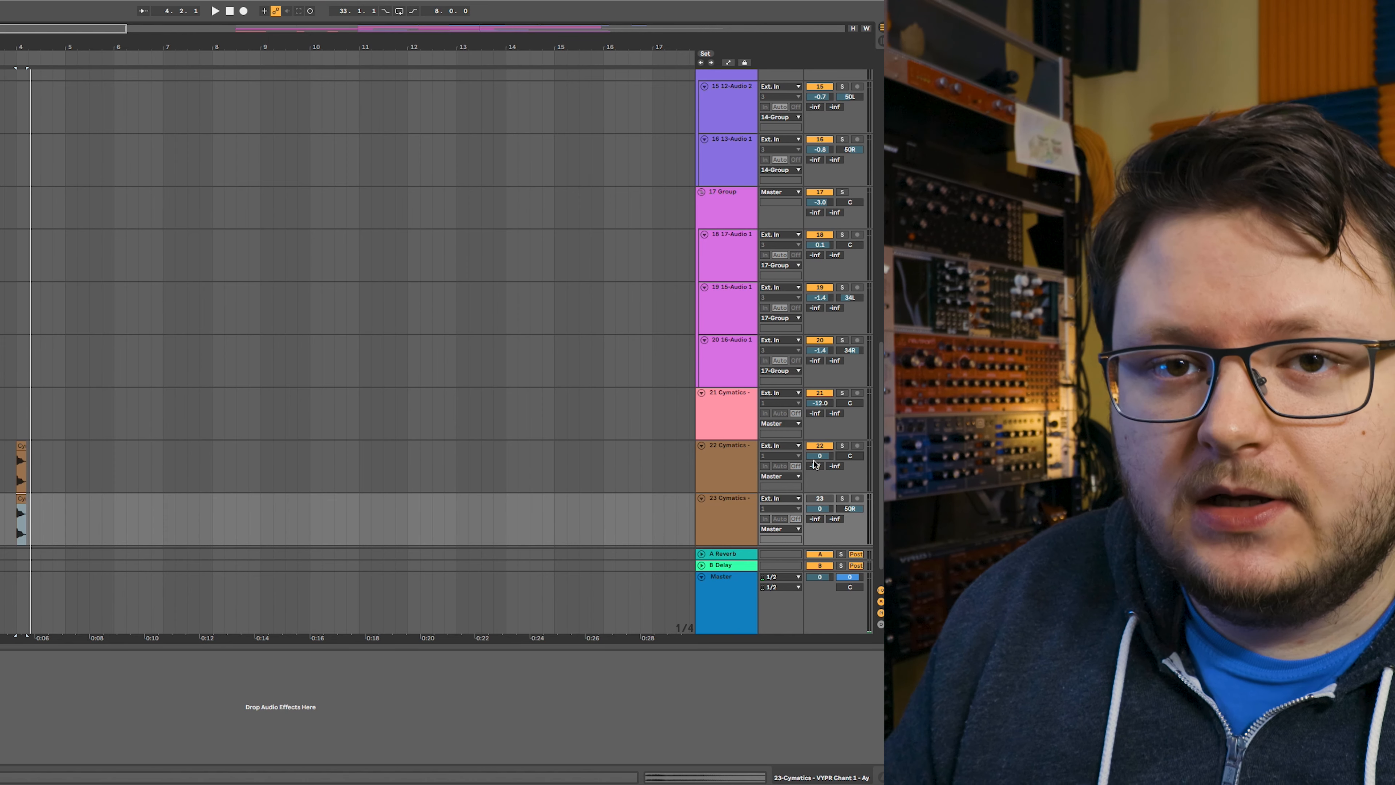
- Pan chant track 22 back to 50L and play it with track 23 deactivated
{"action": "left_click", "coordinate": [839, 467]}
{"action": "left_click_drag", "start_coordinate": [849, 456], "coordinate": [849, 508]}
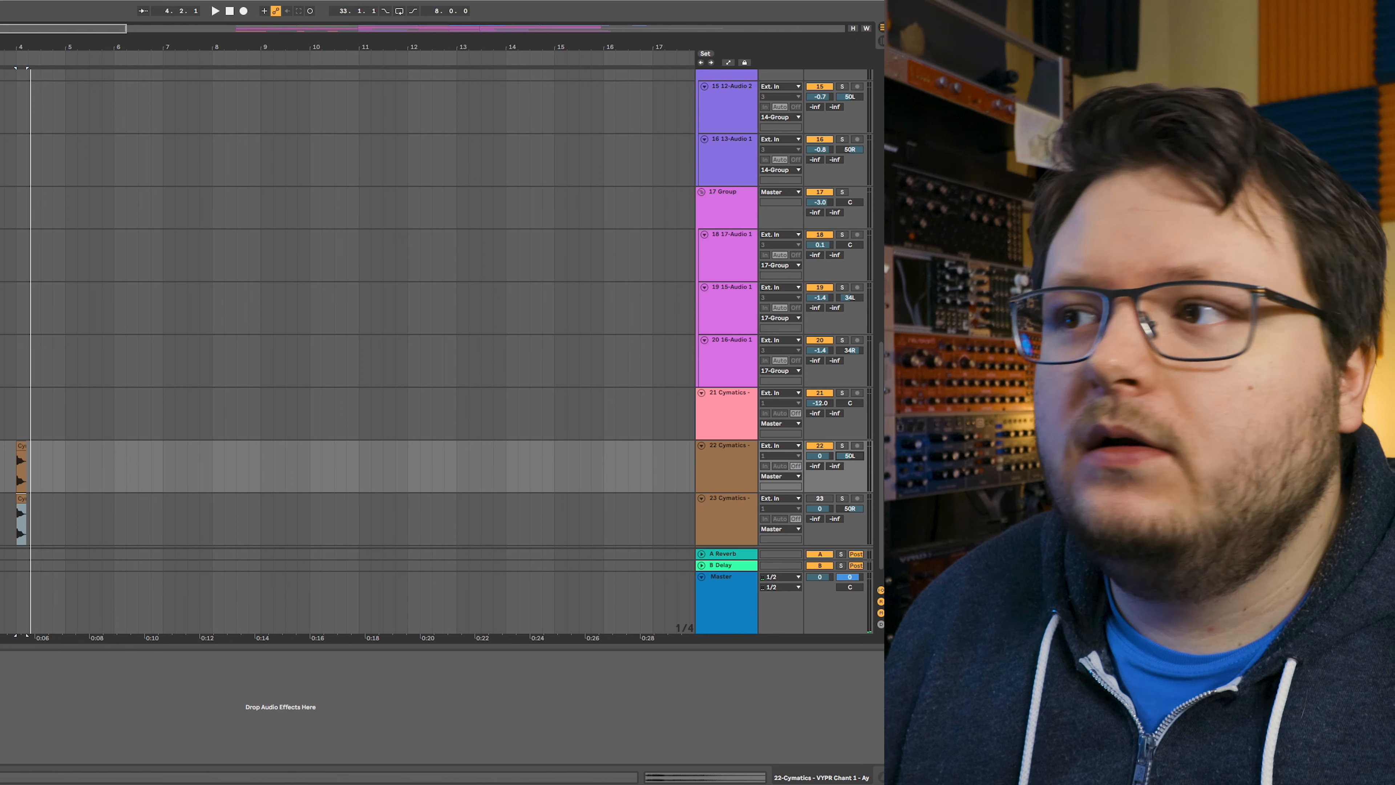
{"action": "key", "text": "space"}
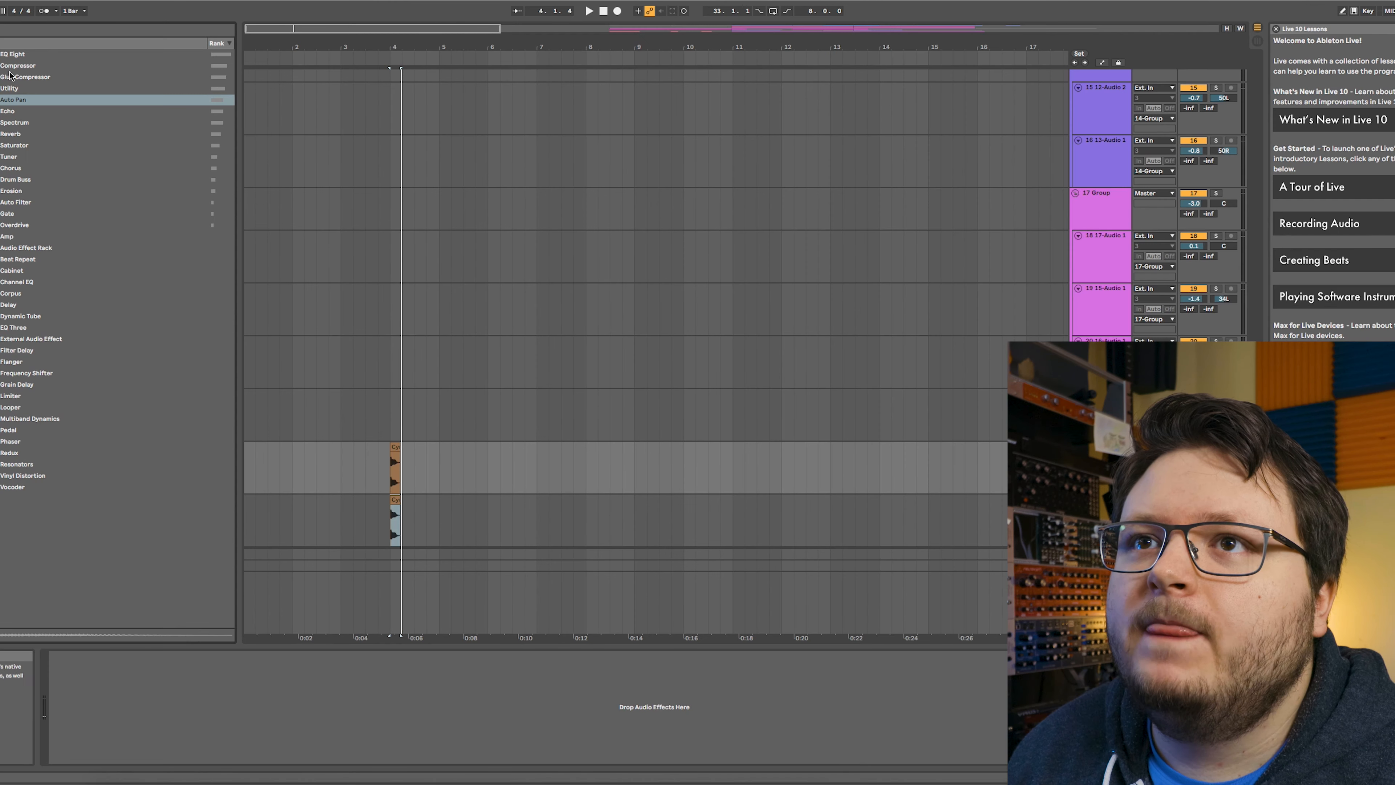
- Add an EQ Eight to track 22 and warp its chant clip in Complex Pro mode with -2 ct detune and formants 29.69
{"action": "left_click_drag", "start_coordinate": [12, 54], "coordinate": [210, 725]}
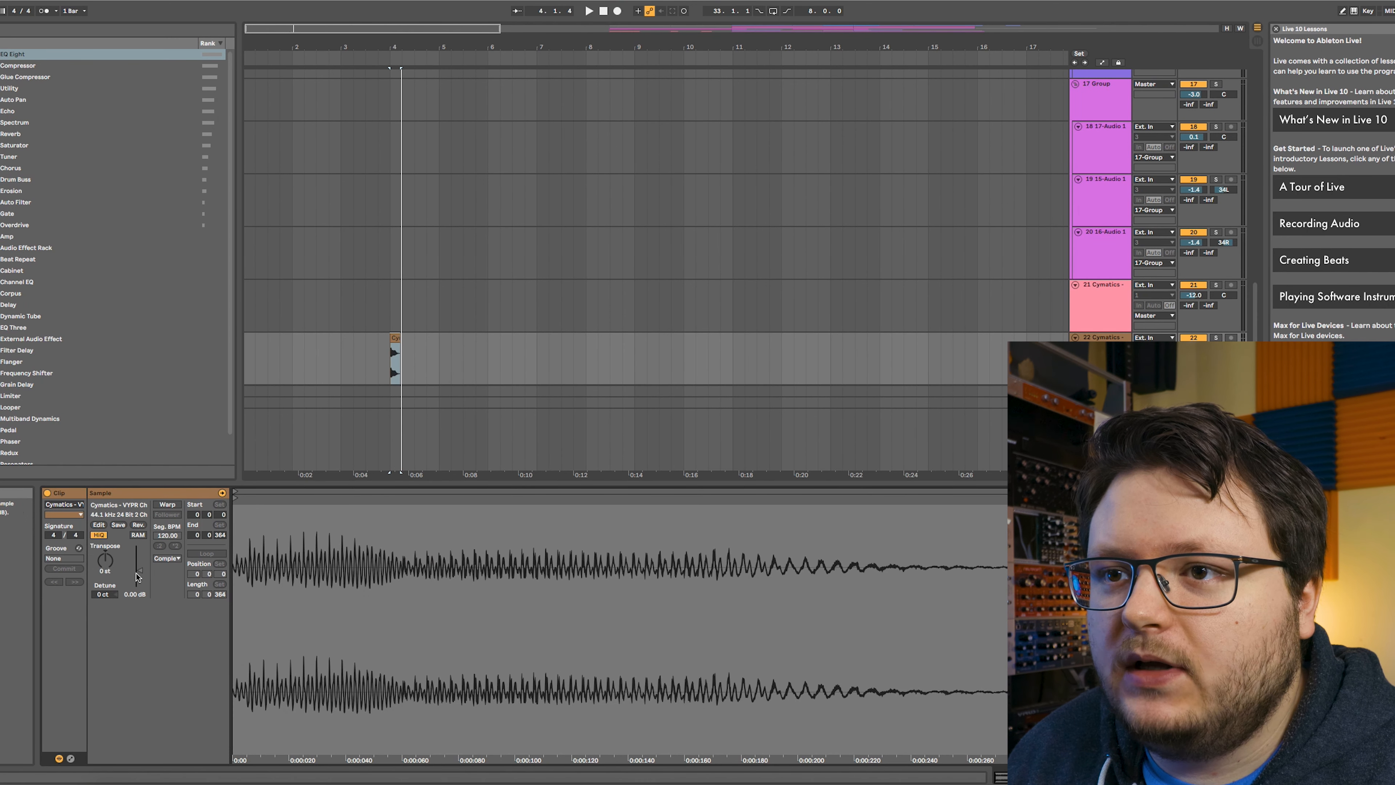
{"action": "left_click", "coordinate": [176, 558]}
{"action": "left_click", "coordinate": [176, 559]}
{"action": "left_click", "coordinate": [170, 505]}
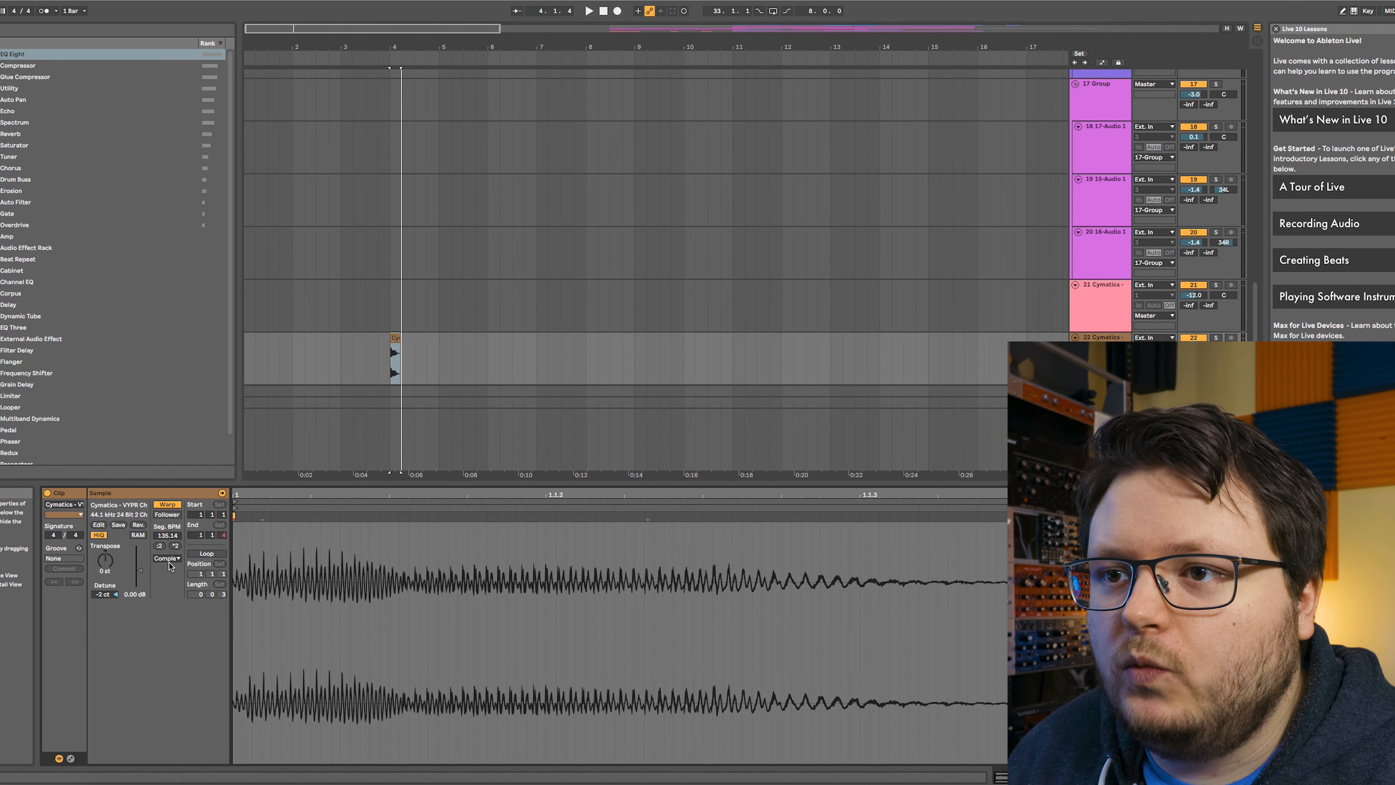
{"action": "left_click", "coordinate": [170, 559]}
{"action": "left_click", "coordinate": [171, 612]}
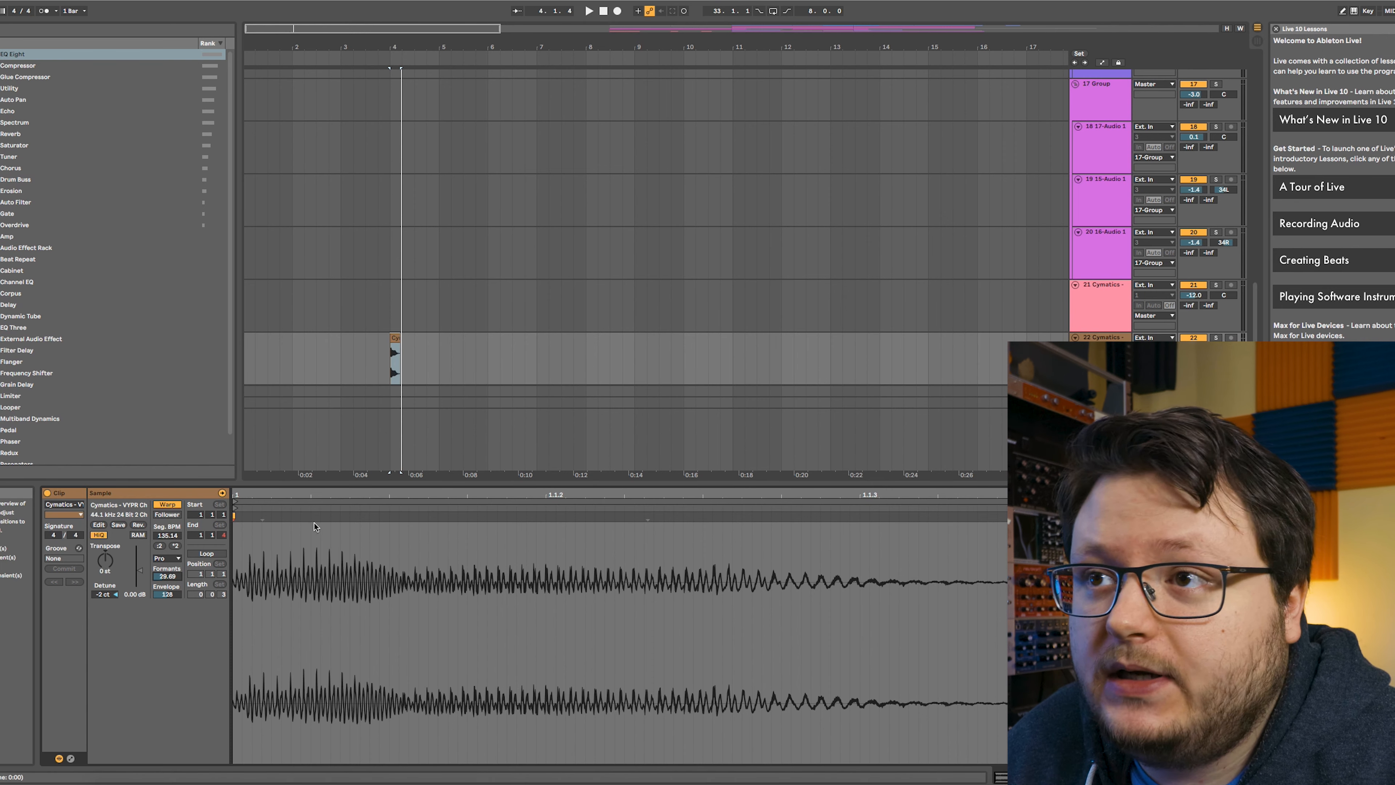
- Add an EQ Eight to chant track 23 and shape its curve with a 12 dB cut at 474 Hz
{"action": "double_click", "coordinate": [1100, 357]}
{"action": "left_click", "coordinate": [1100, 487]}
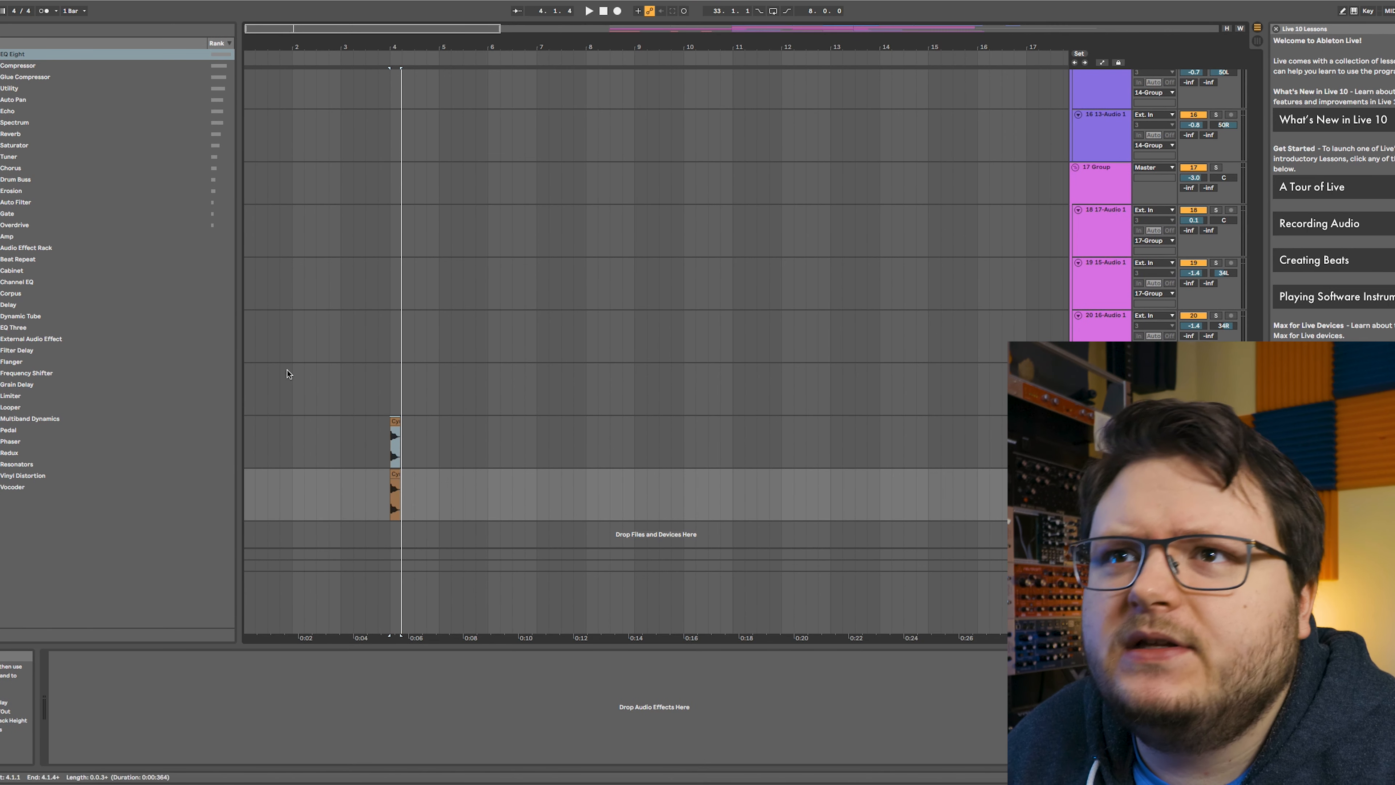
{"action": "left_click_drag", "start_coordinate": [38, 56], "coordinate": [258, 713]}
{"action": "left_click_drag", "start_coordinate": [169, 707], "coordinate": [192, 730]}
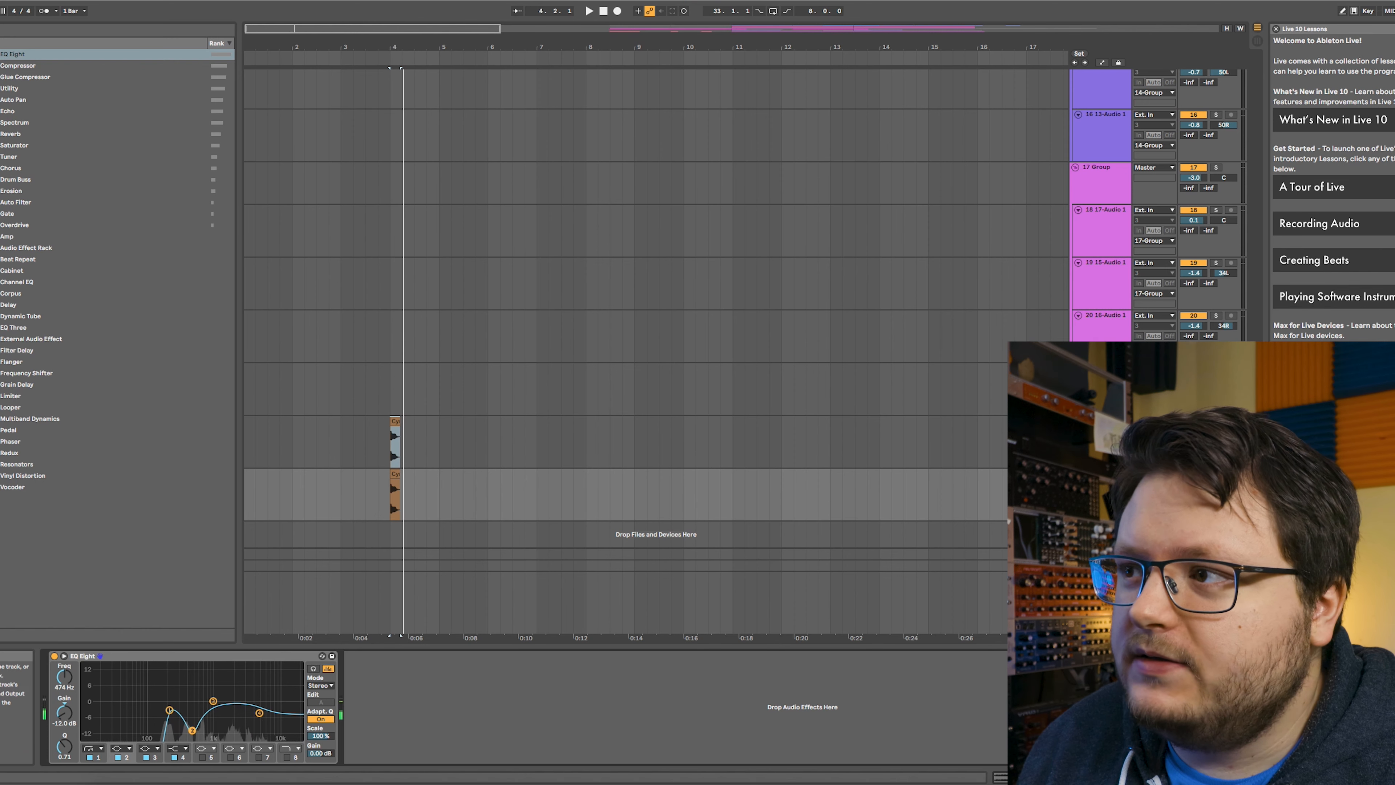
- Add a Saturator with 9.14 dB drive and -7.71 dB output to track 22, followed by a Reverb at 33% dry/wet
{"action": "left_click", "coordinate": [1101, 437]}
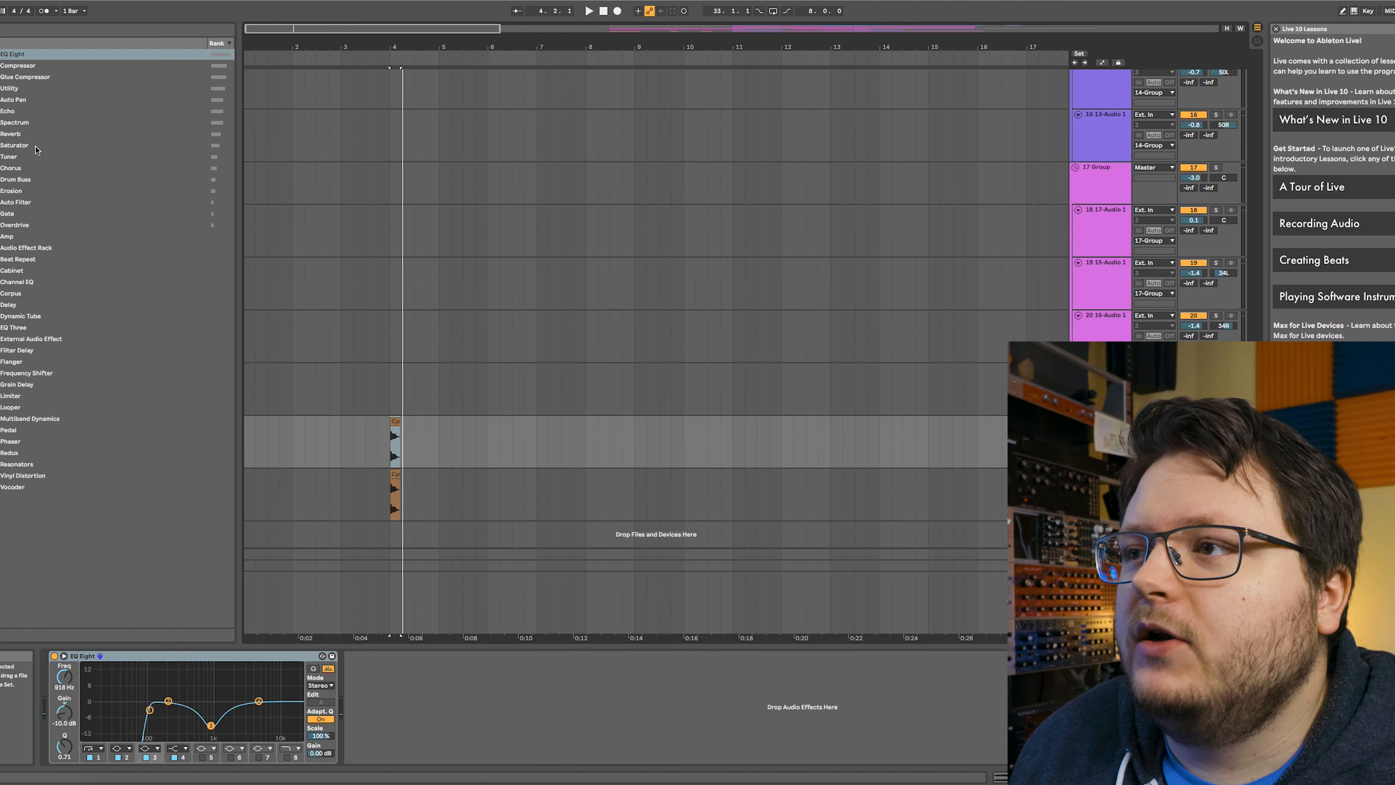
{"action": "left_click_drag", "start_coordinate": [35, 149], "coordinate": [501, 747]}
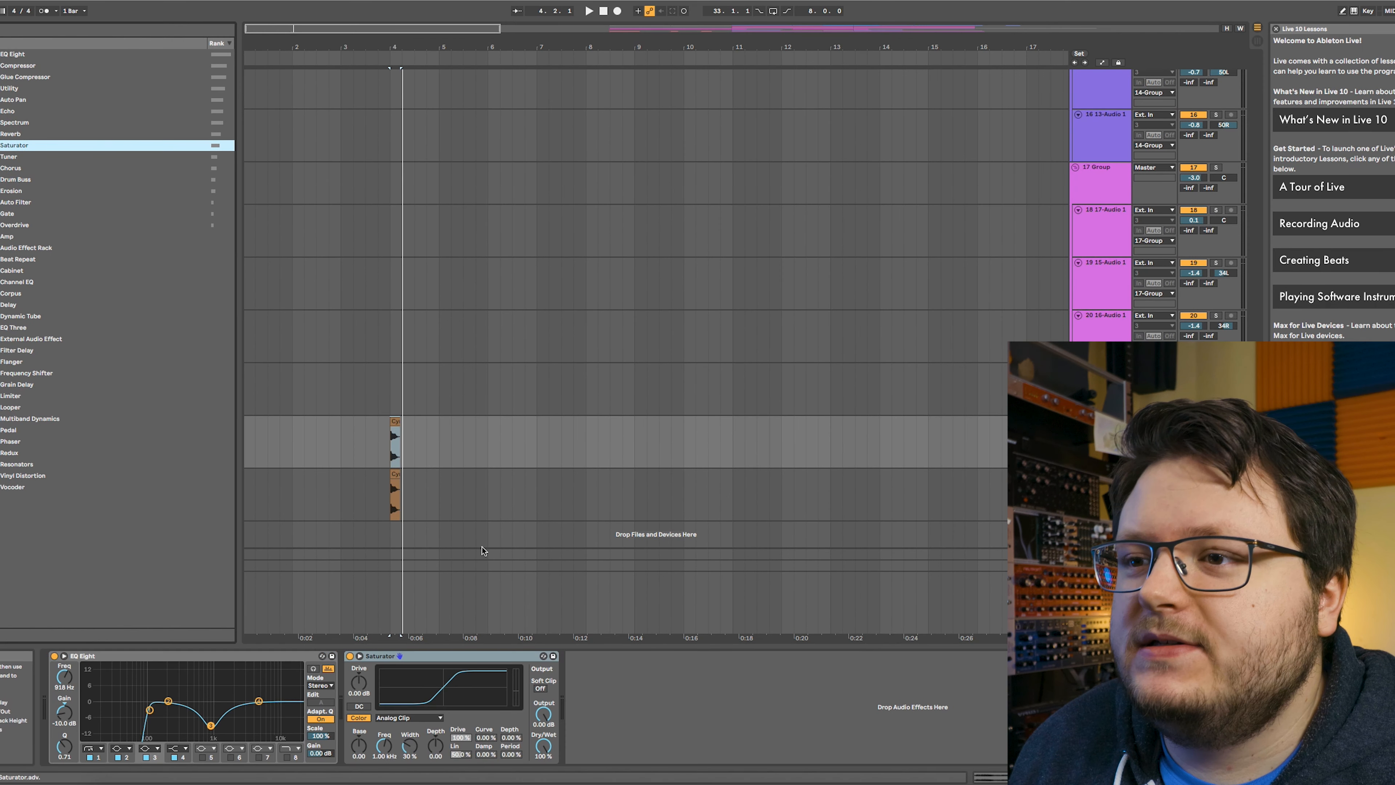
{"action": "left_click_drag", "start_coordinate": [358, 684], "coordinate": [359, 660]}
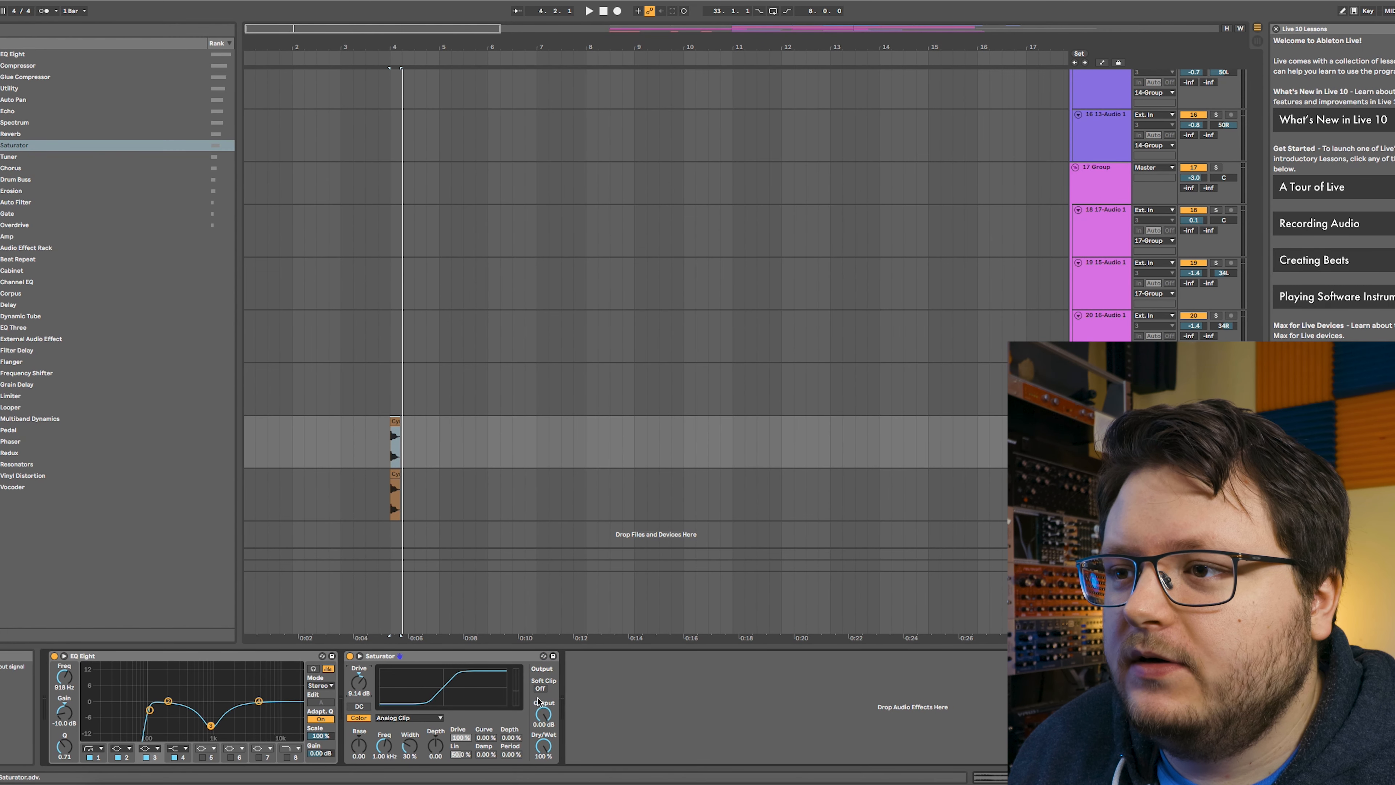
{"action": "double_click", "coordinate": [17, 132]}
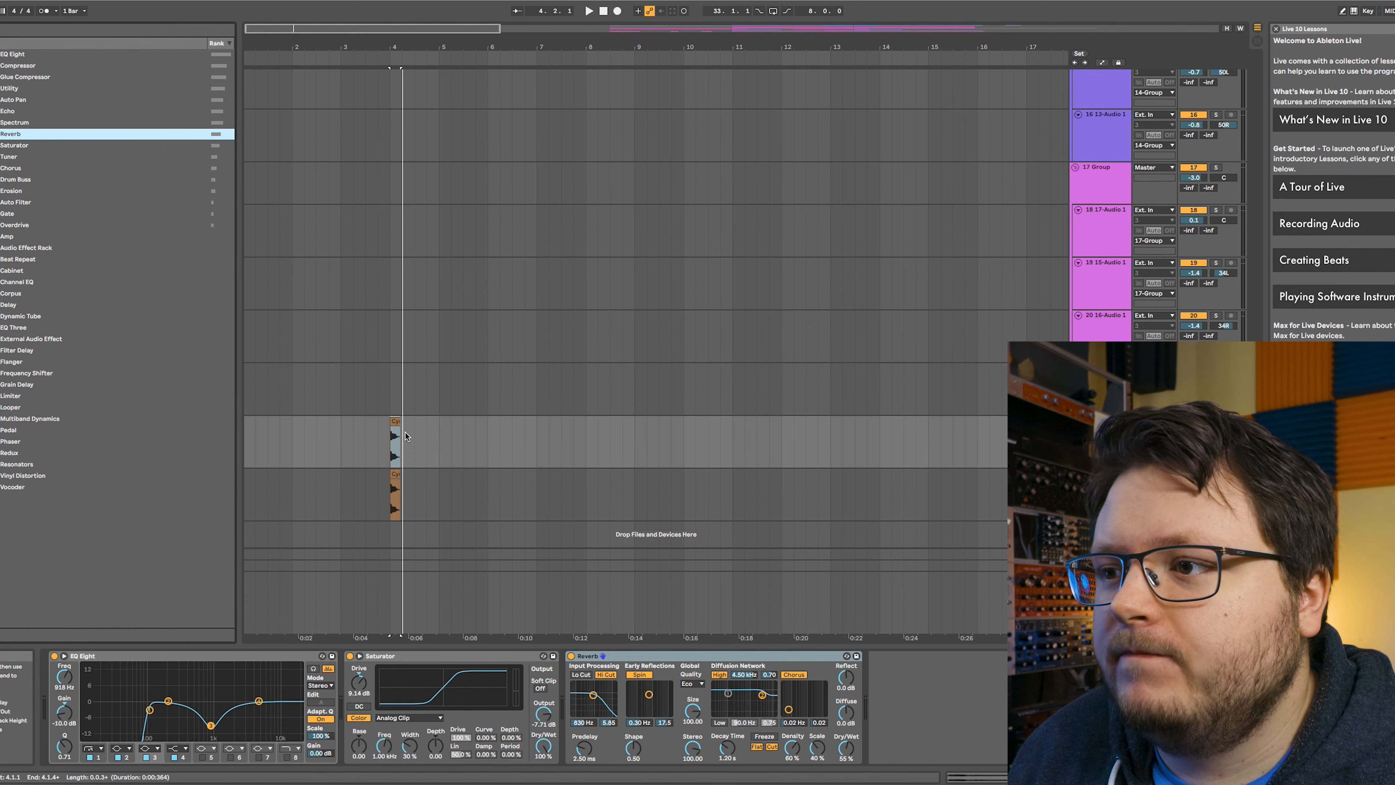
{"action": "left_click_drag", "start_coordinate": [845, 746], "coordinate": [846, 769]}
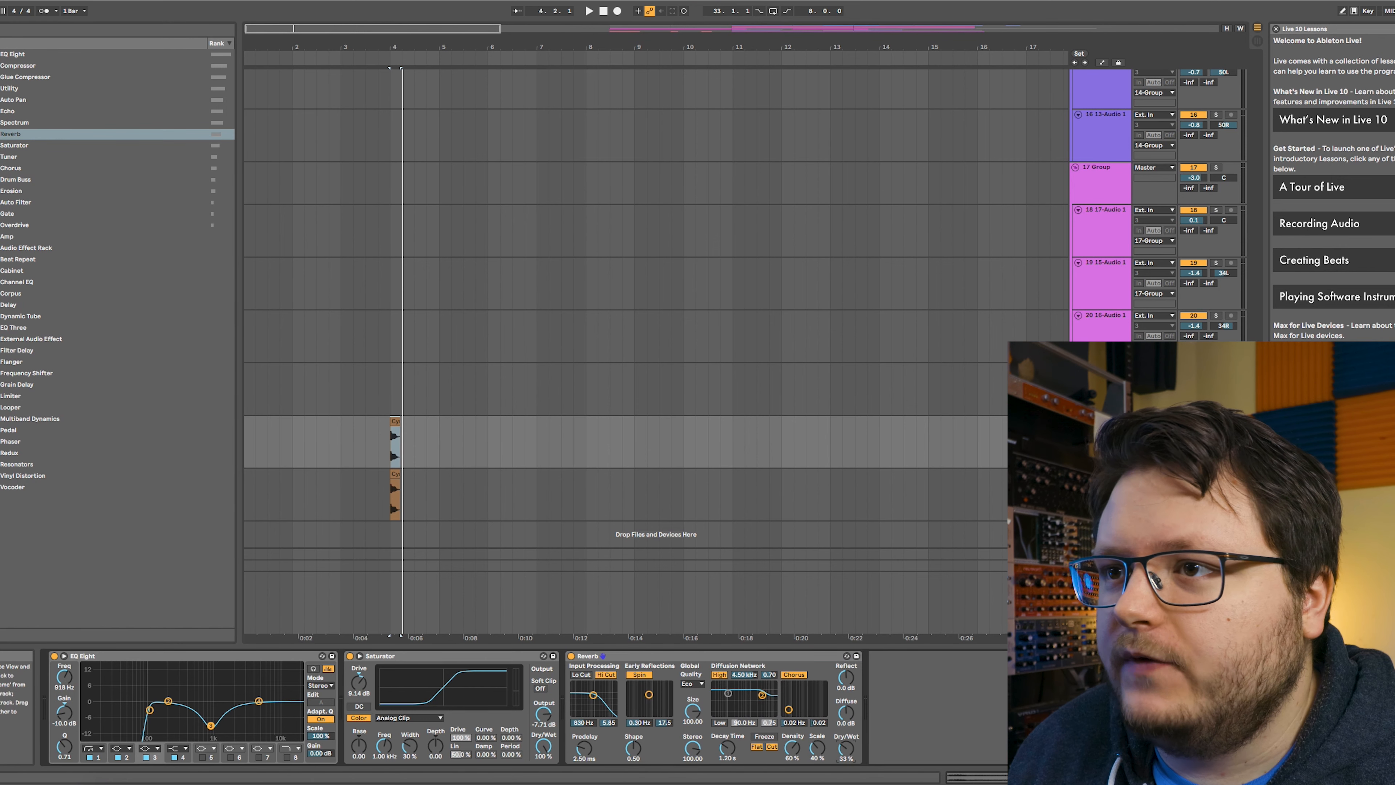
- Detune the chant clip on track 23 by 4 ct and return to the track's devices
{"action": "left_click", "coordinate": [1104, 474]}
{"action": "double_click", "coordinate": [395, 474]}
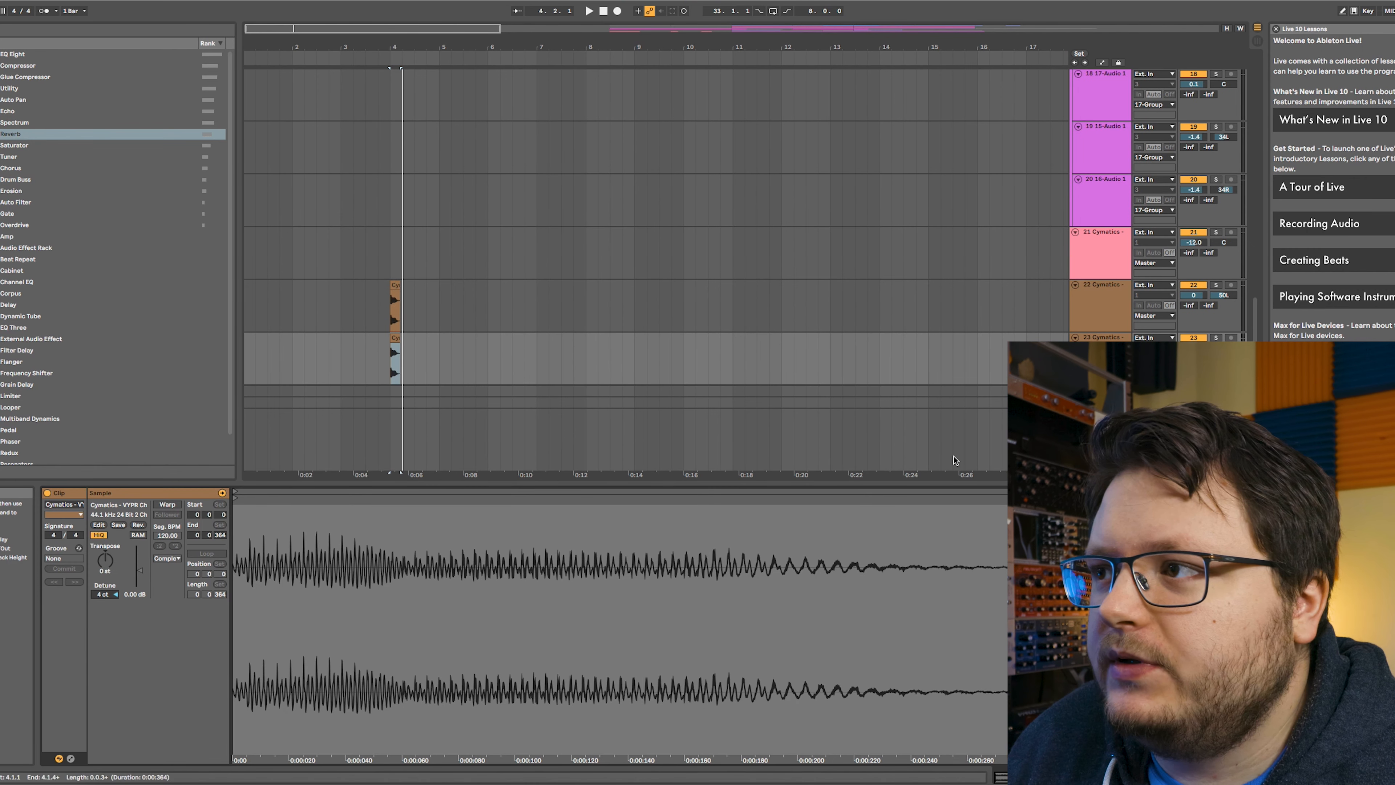
{"action": "left_click", "coordinate": [1104, 338]}
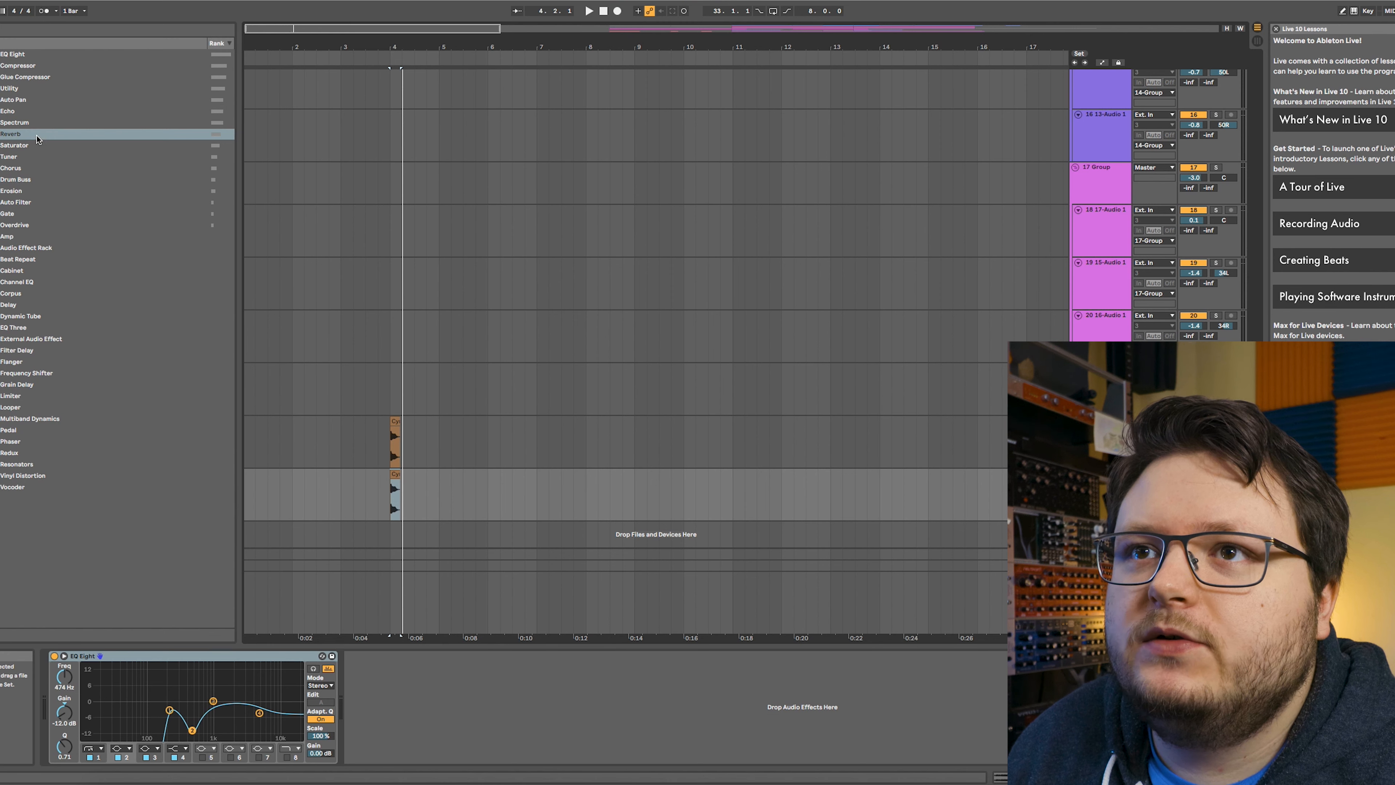
- Add a Reverb to track 23 with the input filter at 1.24 kHz, 1.47 s decay and 48% dry/wet, and play the chants
{"action": "double_click", "coordinate": [38, 136]}
{"action": "left_click_drag", "start_coordinate": [373, 693], "coordinate": [374, 694]}
{"action": "key", "text": "space"}
{"action": "key", "text": "space"}
{"action": "key", "text": "space"}
{"action": "key", "text": "space"}
- Lengthen the chant clip on track 22 slightly at its end, past the end of track 23's clip
{"action": "left_click", "coordinate": [1104, 421]}
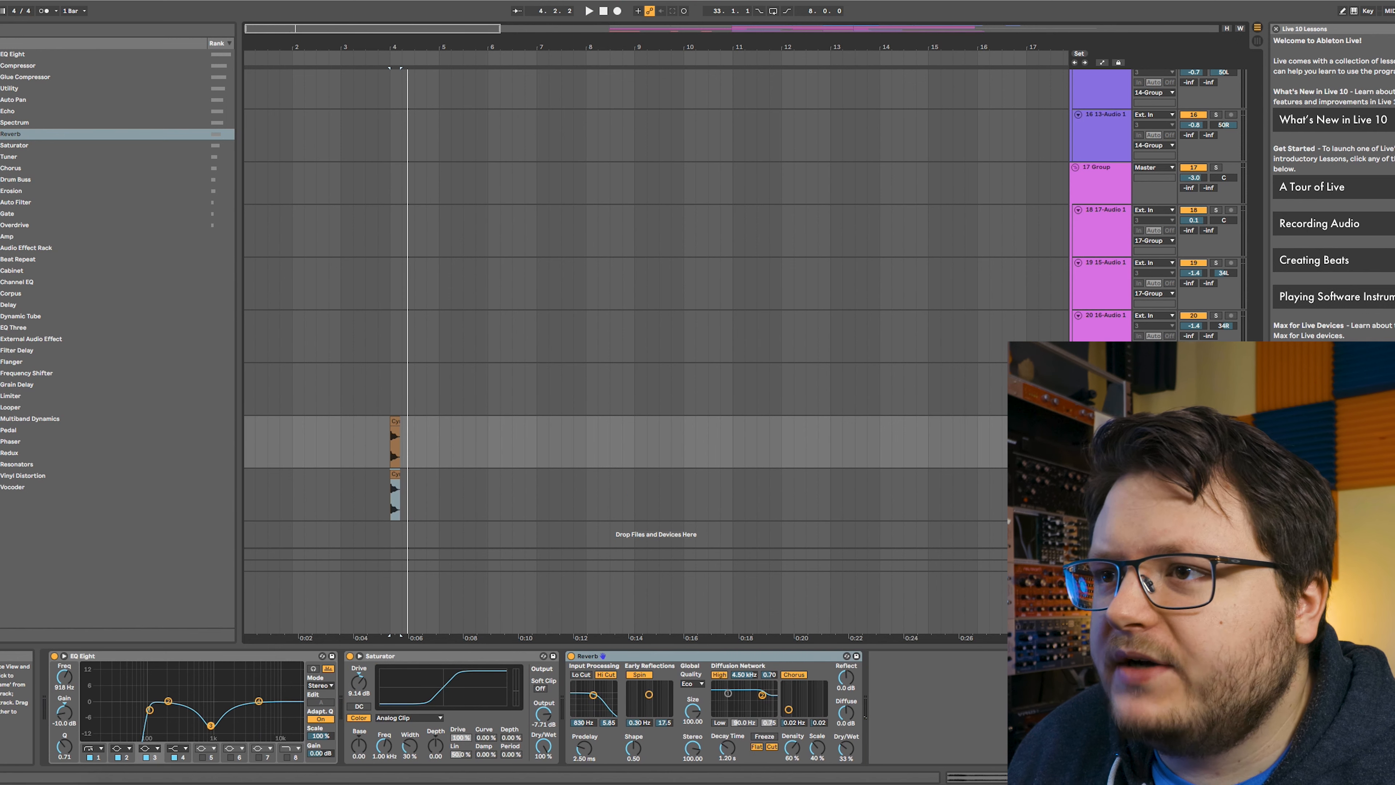
{"action": "scroll", "coordinate": [337, 447], "scroll_direction": "up", "scroll_amount": 3}
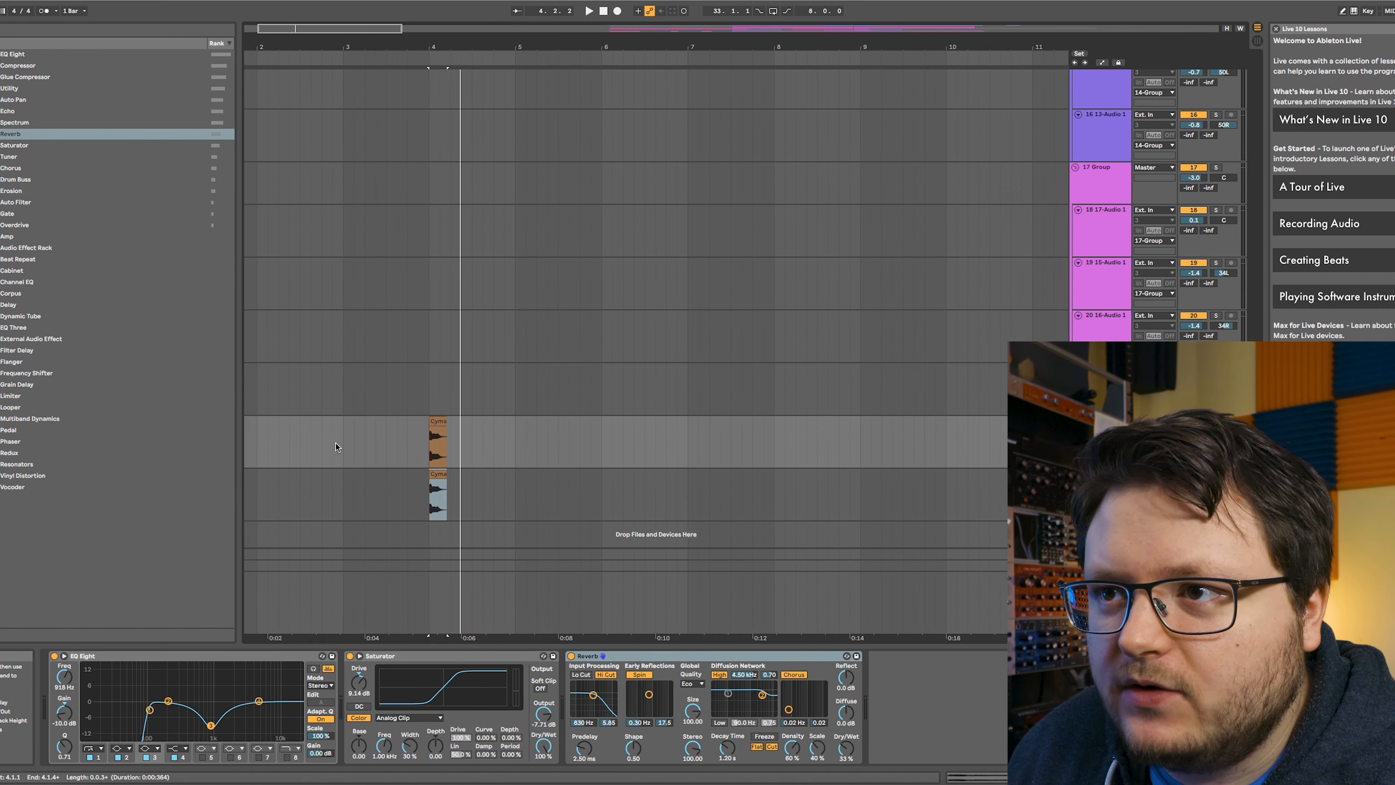
{"action": "scroll", "coordinate": [337, 447], "scroll_direction": "up", "scroll_amount": 6}
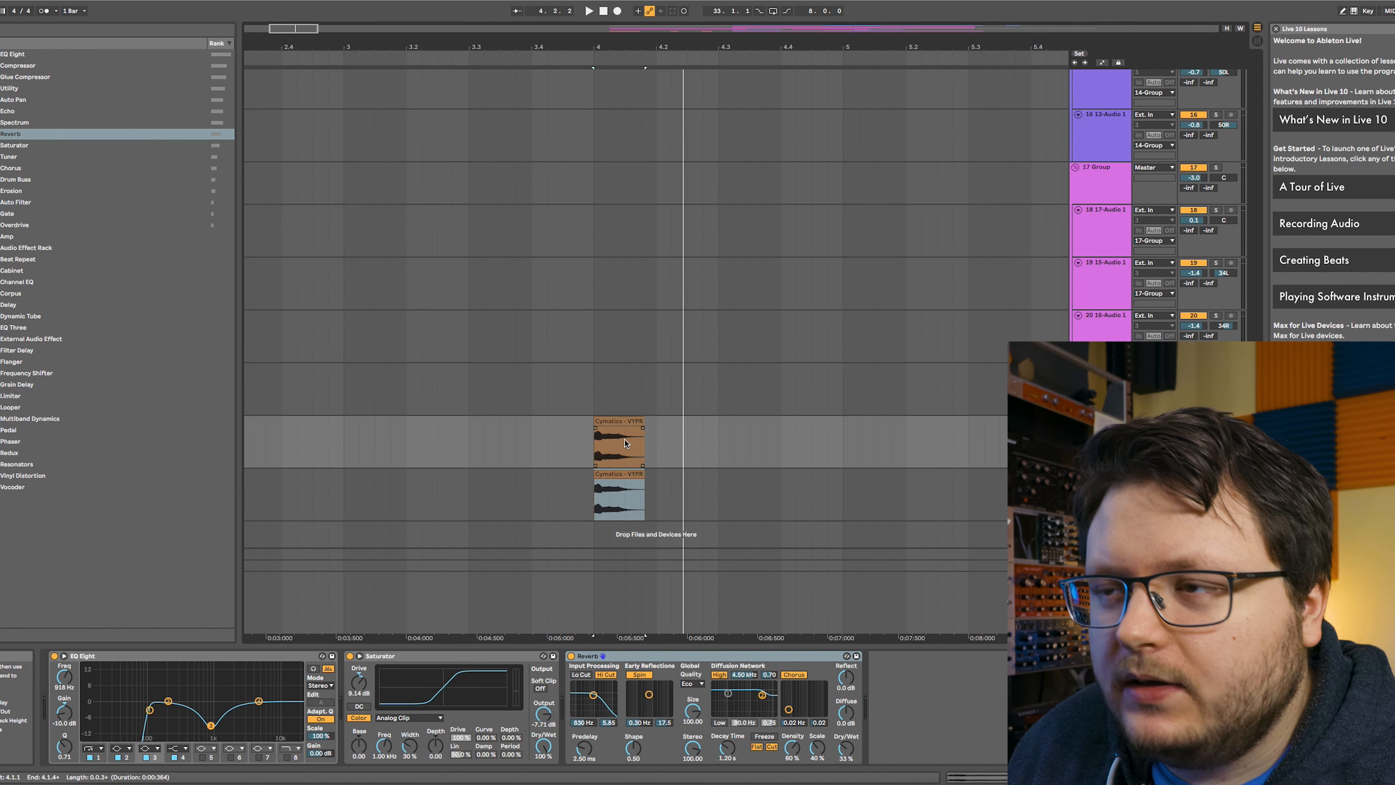
{"action": "left_click", "coordinate": [646, 421], "text": "shift"}
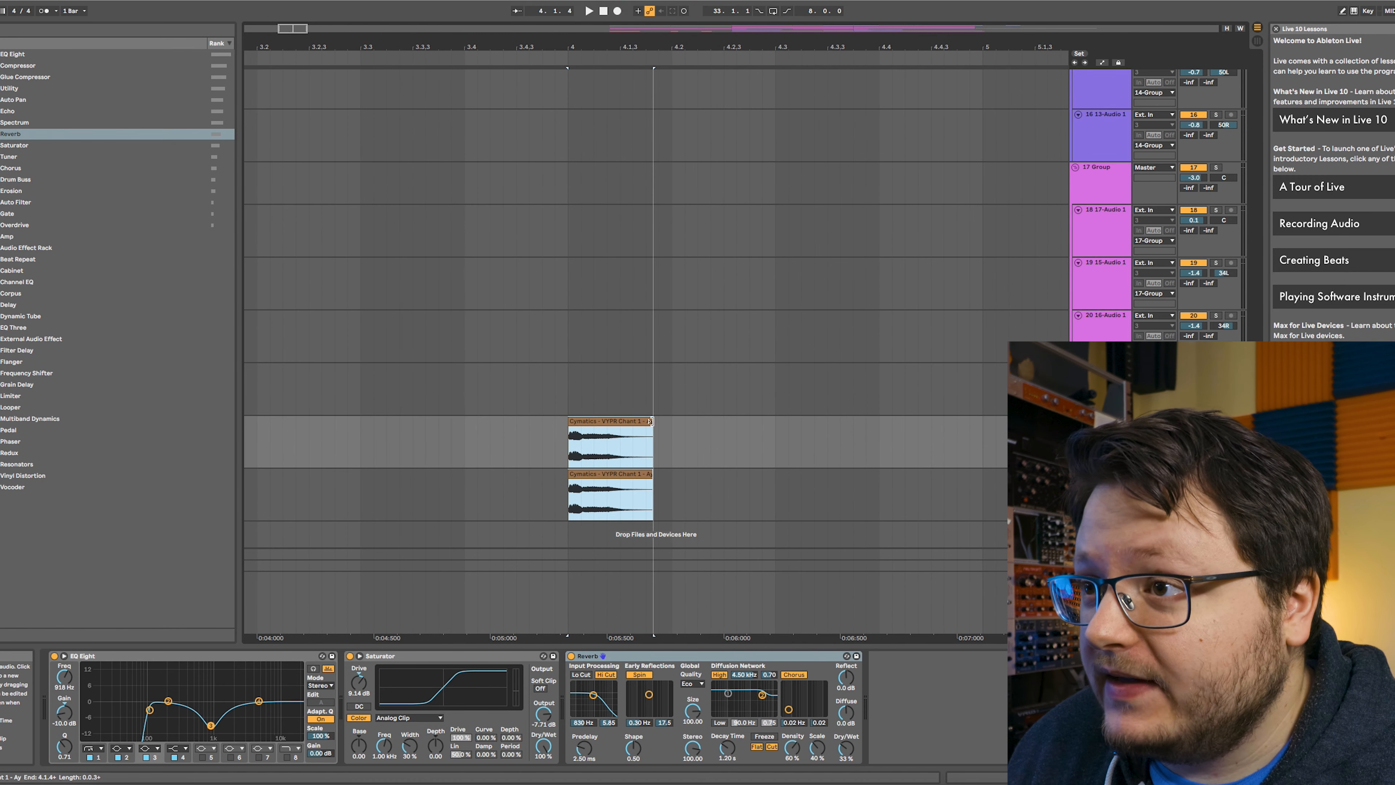
{"action": "left_click_drag", "start_coordinate": [646, 421], "coordinate": [660, 421]}
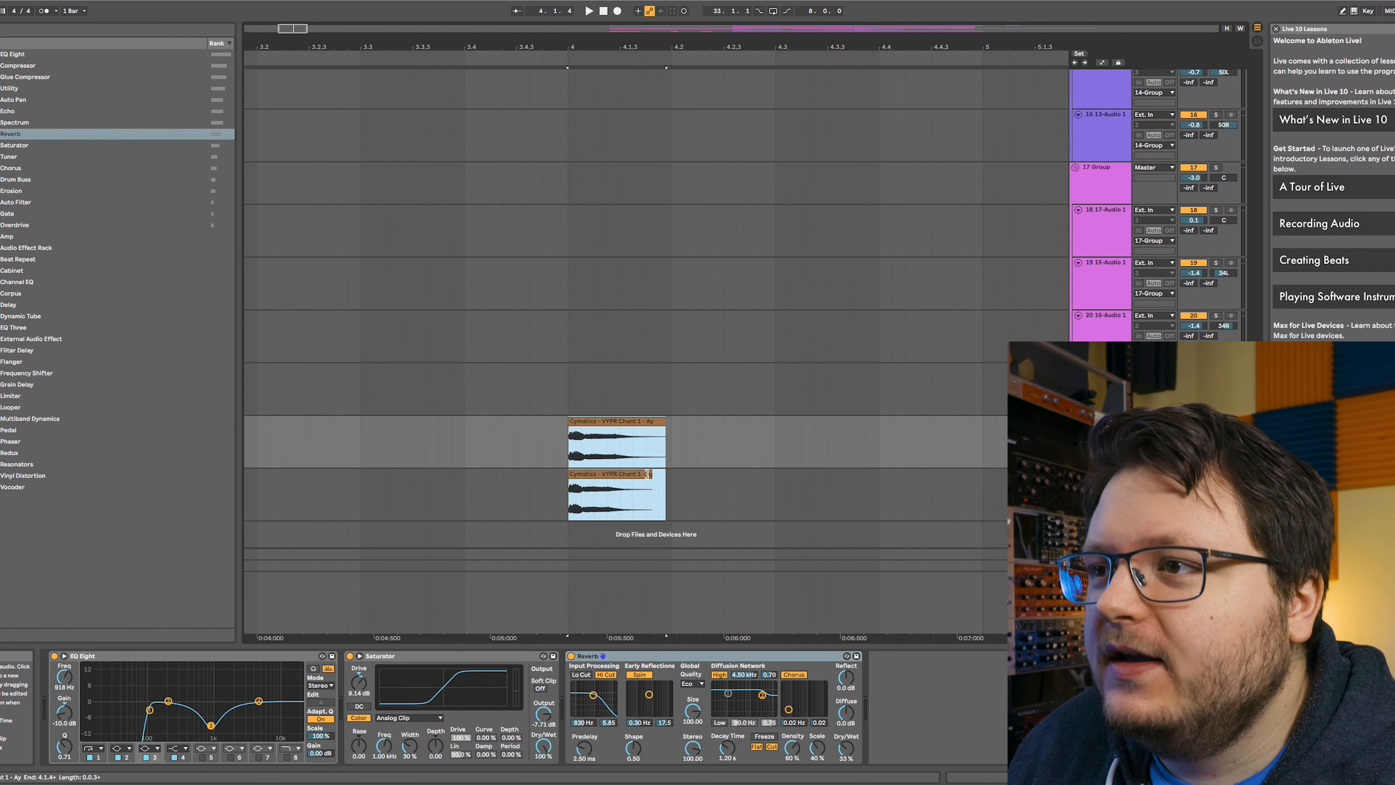
- Play the layered chants from bar 4 and turn off the Reverb on both chant tracks
{"action": "left_click", "coordinate": [570, 500]}
{"action": "key", "text": "space"}
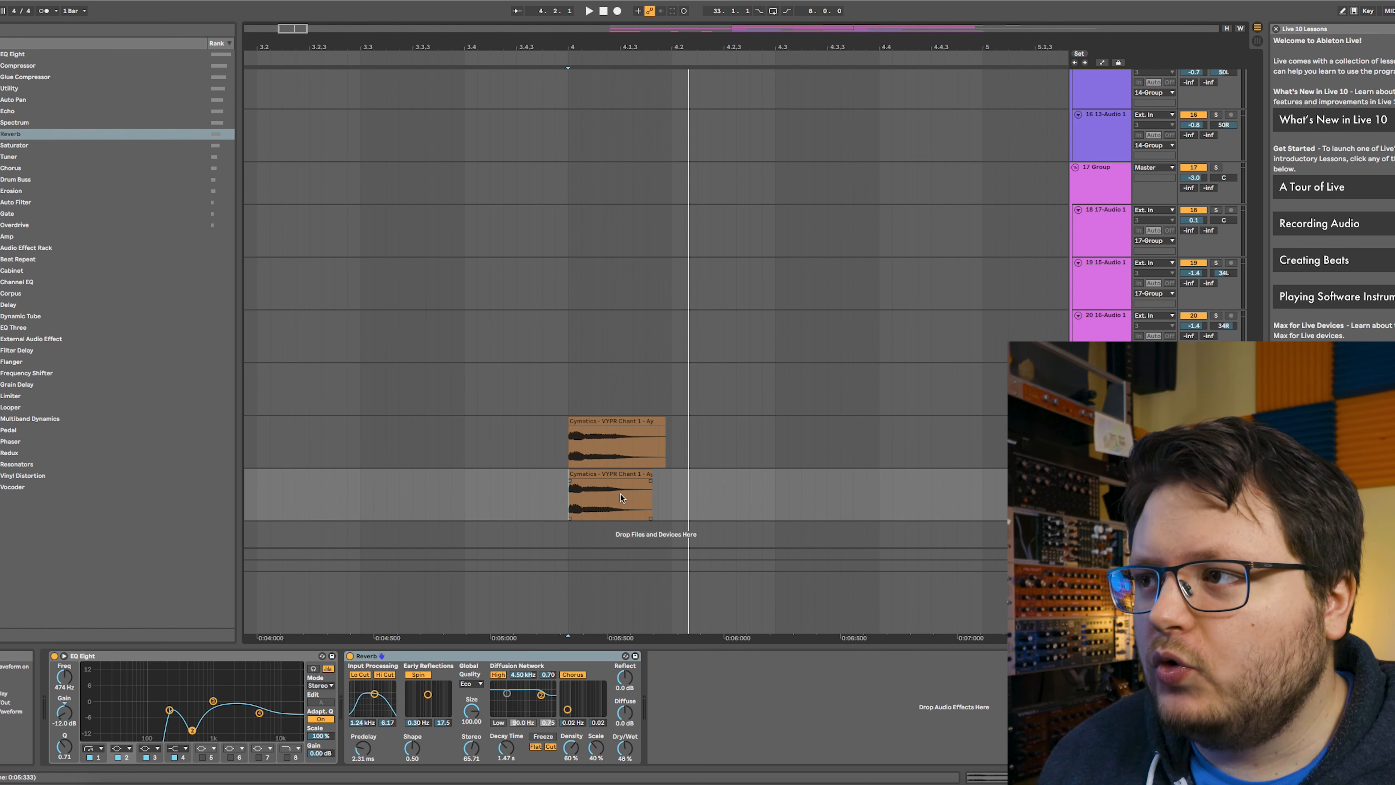
{"action": "left_click", "coordinate": [350, 656]}
{"action": "left_click", "coordinate": [907, 464]}
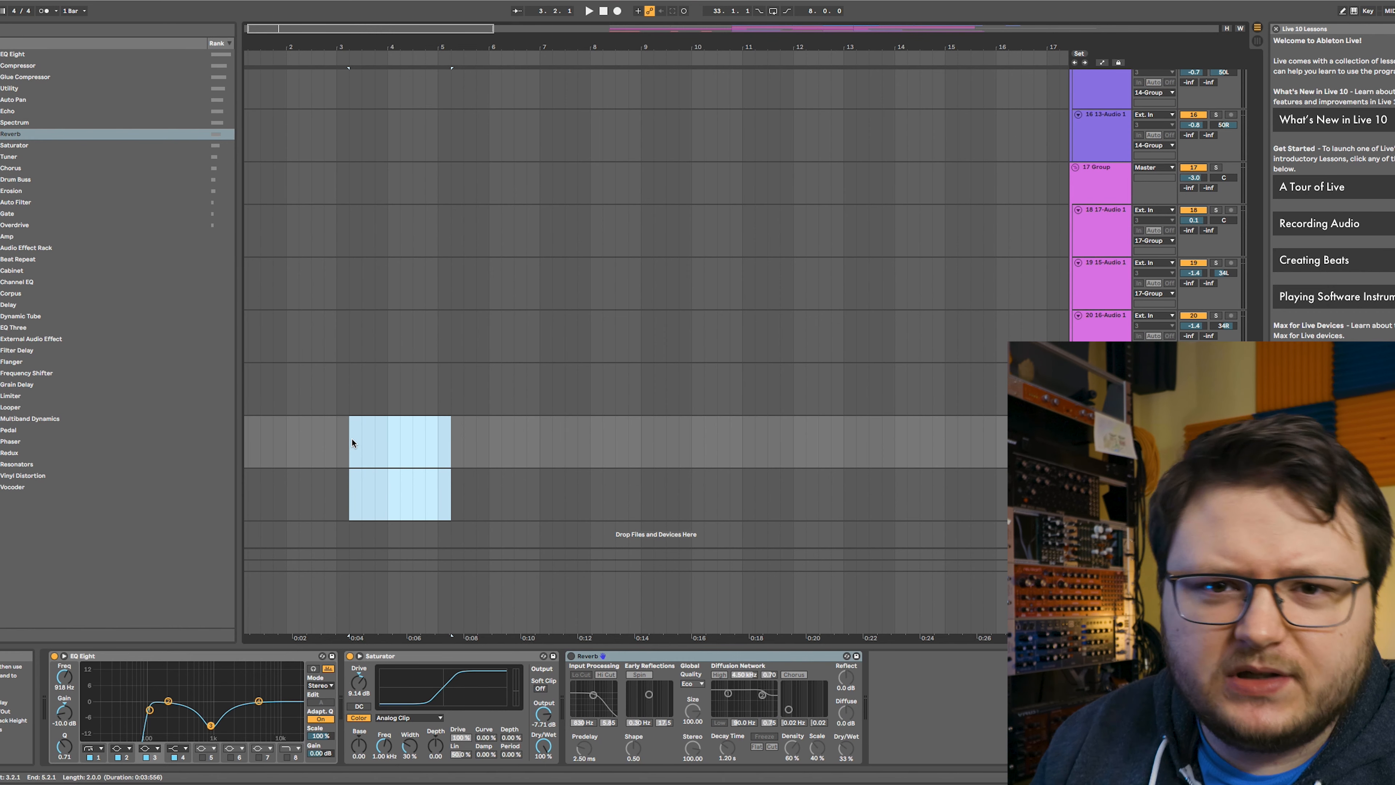
- Set the playback start at bar 33 in the main arrangement and show the devices on group 4
{"action": "scroll", "coordinate": [443, 393], "scroll_direction": "up", "scroll_amount": 12}
{"action": "scroll", "coordinate": [443, 394], "scroll_direction": "right", "scroll_amount": 15}
{"action": "scroll", "coordinate": [443, 394], "scroll_direction": "down", "scroll_amount": 6}
{"action": "scroll", "coordinate": [443, 393], "scroll_direction": "down", "scroll_amount": 2}
{"action": "scroll", "coordinate": [718, 422], "scroll_direction": "down", "scroll_amount": 3}
{"action": "scroll", "coordinate": [719, 422], "scroll_direction": "up", "scroll_amount": 6}
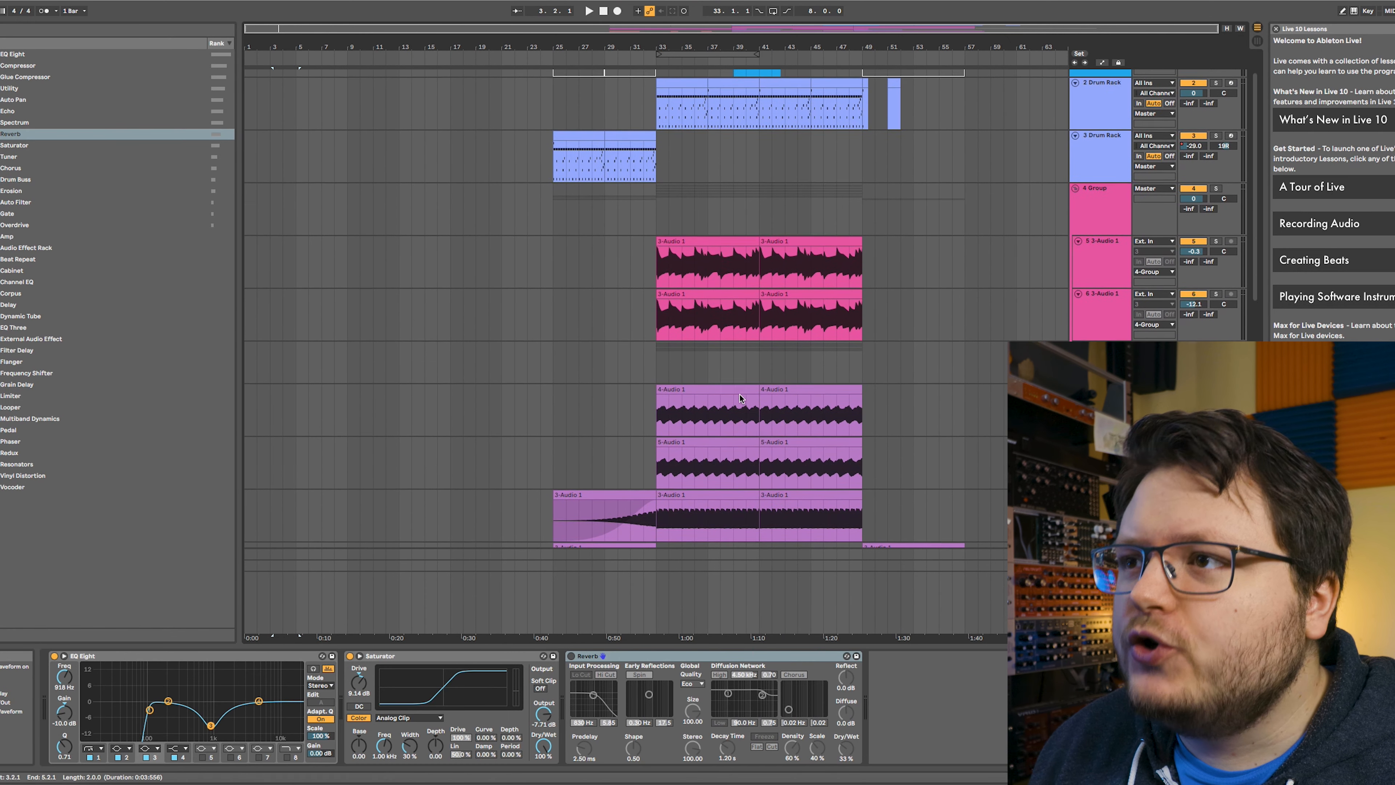
{"action": "left_click", "coordinate": [652, 317]}
{"action": "left_click", "coordinate": [1107, 254]}
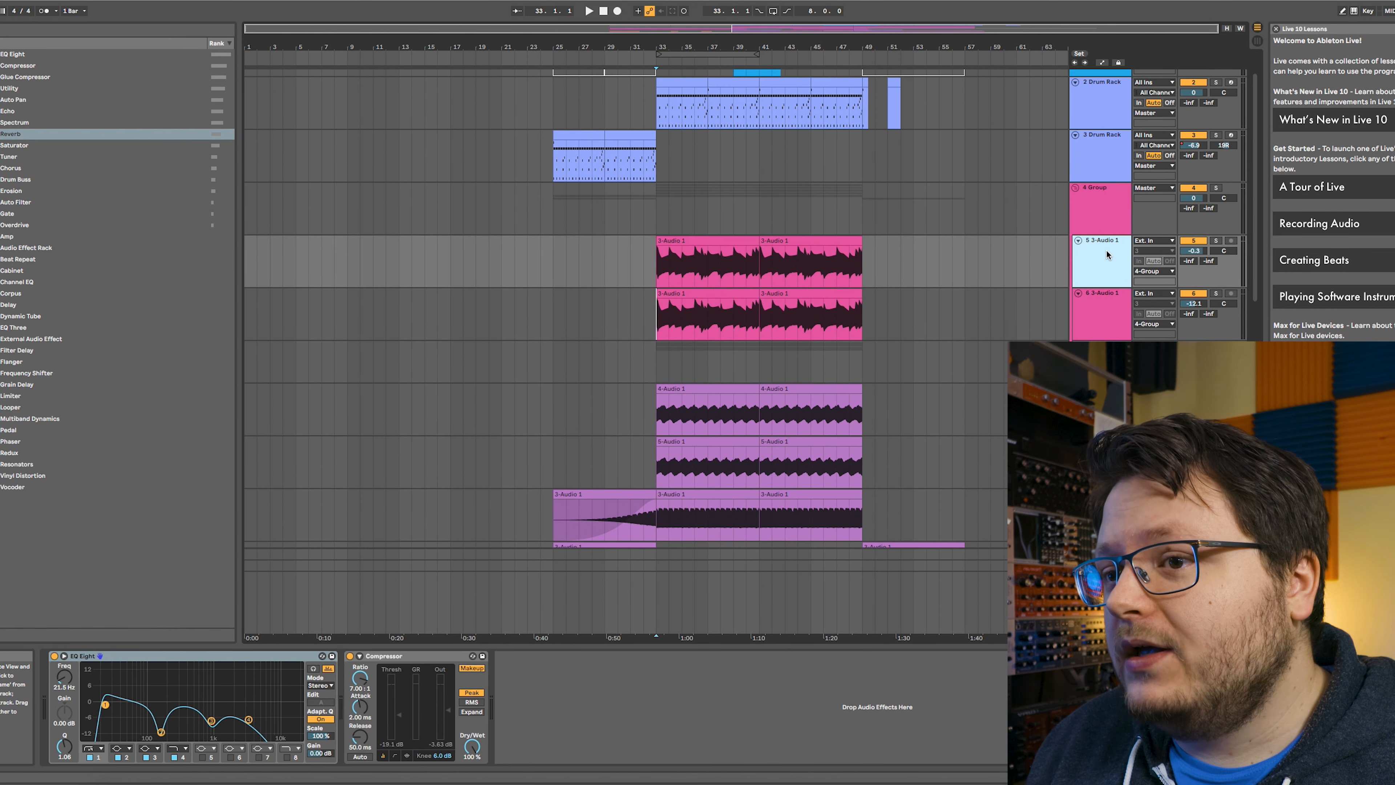
{"action": "key", "text": "Up"}
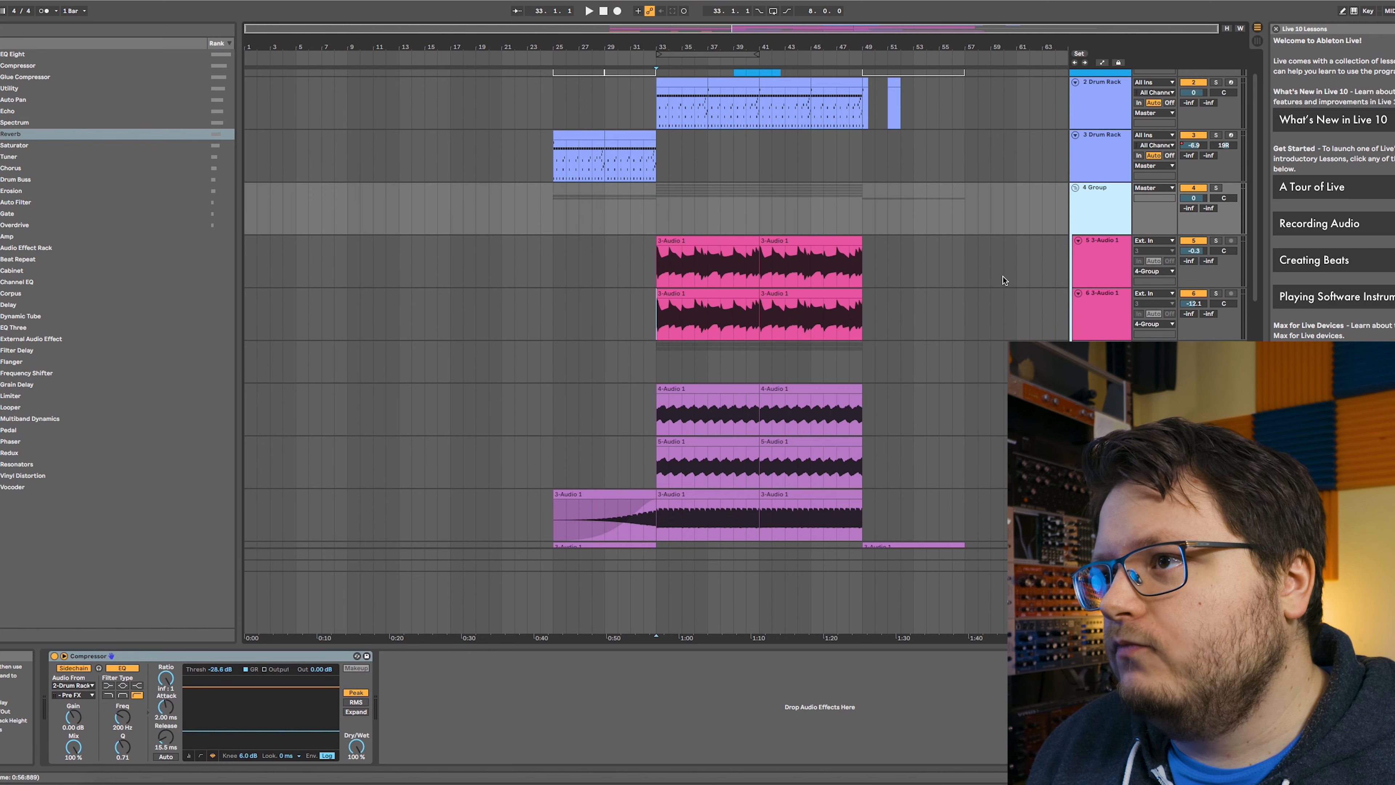
- Play the arrangement from bar 33 while watching group 4's sidechain Compressor, and stop playback
{"action": "scroll", "coordinate": [1004, 281], "scroll_direction": "down", "scroll_amount": 3}
{"action": "scroll", "coordinate": [1008, 282], "scroll_direction": "up", "scroll_amount": 4}
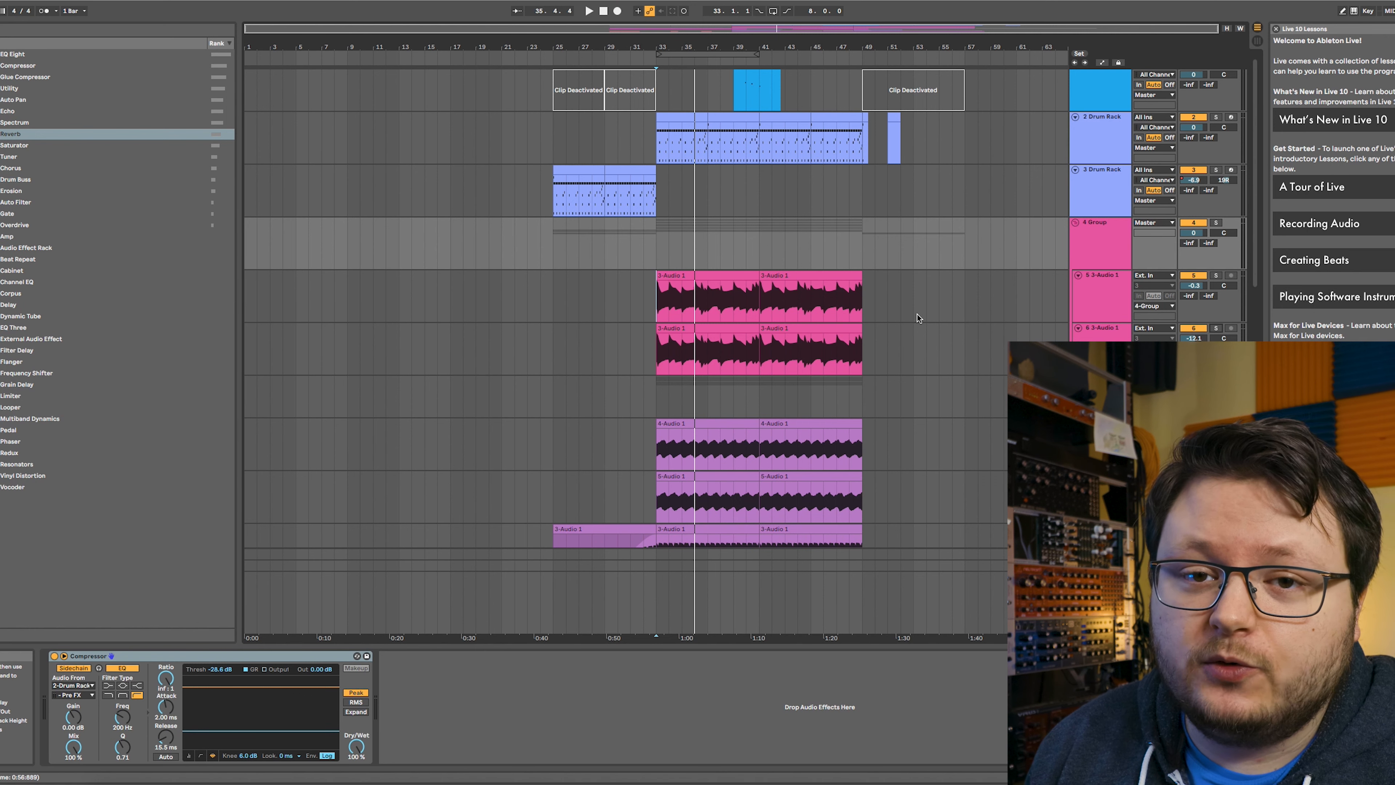
{"action": "key", "text": "space"}
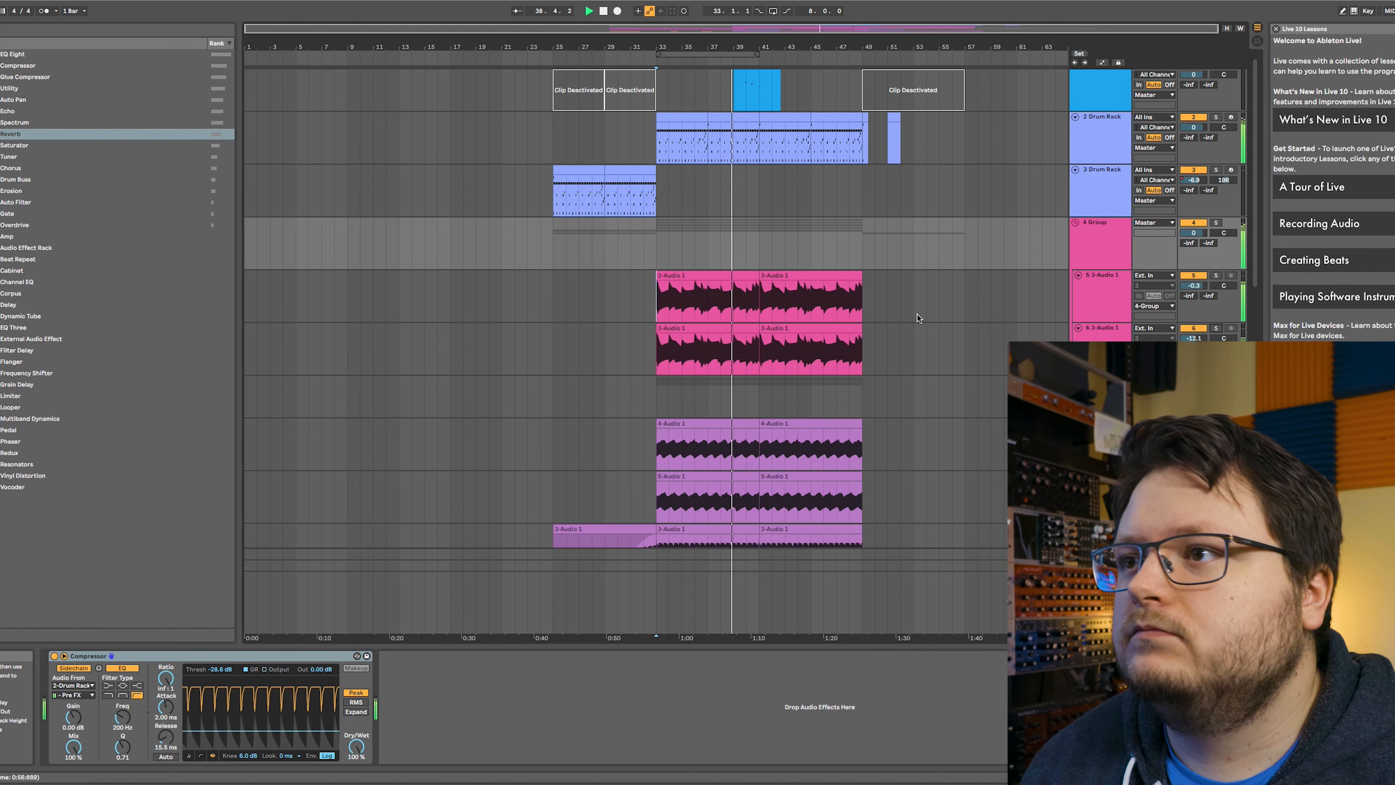
{"action": "key", "text": "space"}
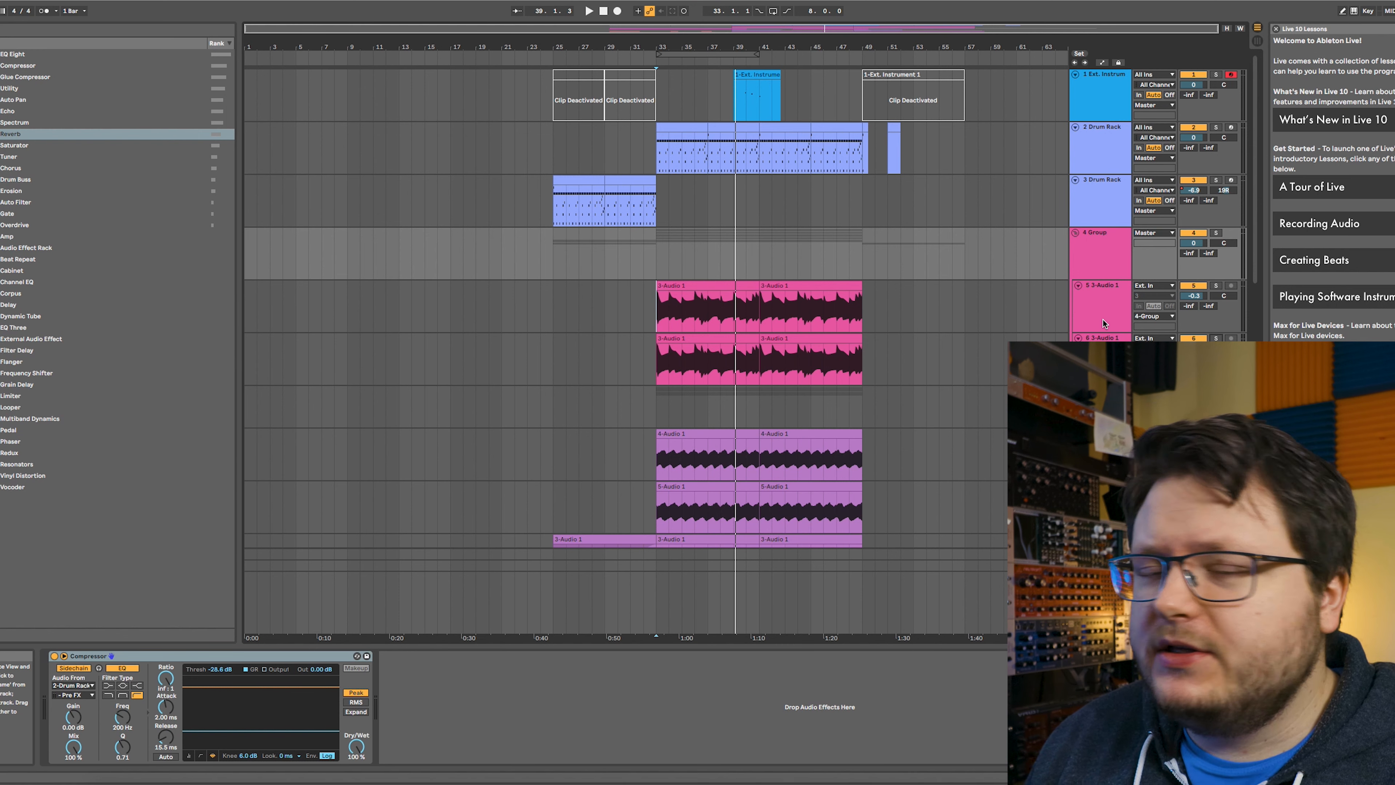
- Solo track 5 in group 4, show its EQ Eight and Compressor, and play it from bar 33
{"action": "left_click", "coordinate": [1093, 305]}
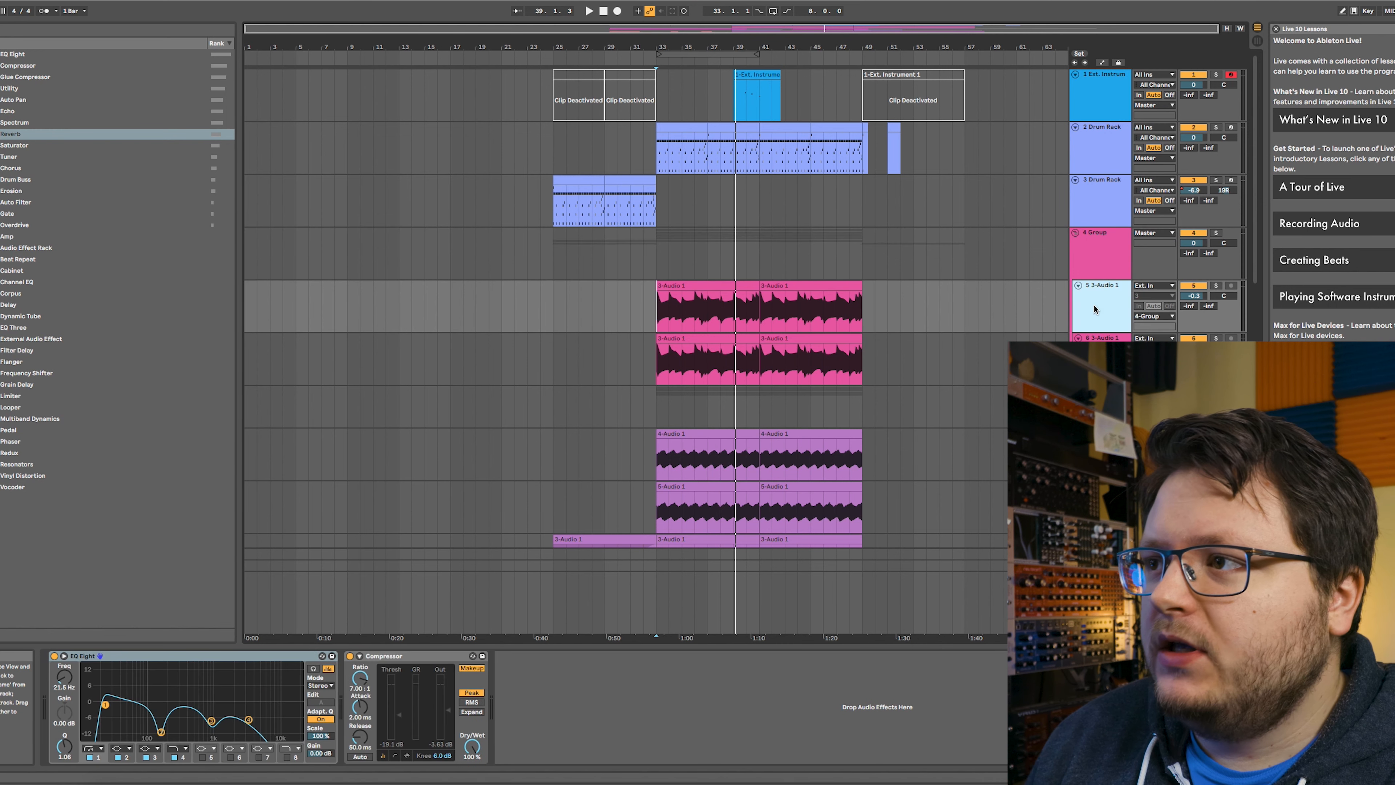
{"action": "left_click", "coordinate": [1097, 356]}
{"action": "left_click", "coordinate": [1102, 303]}
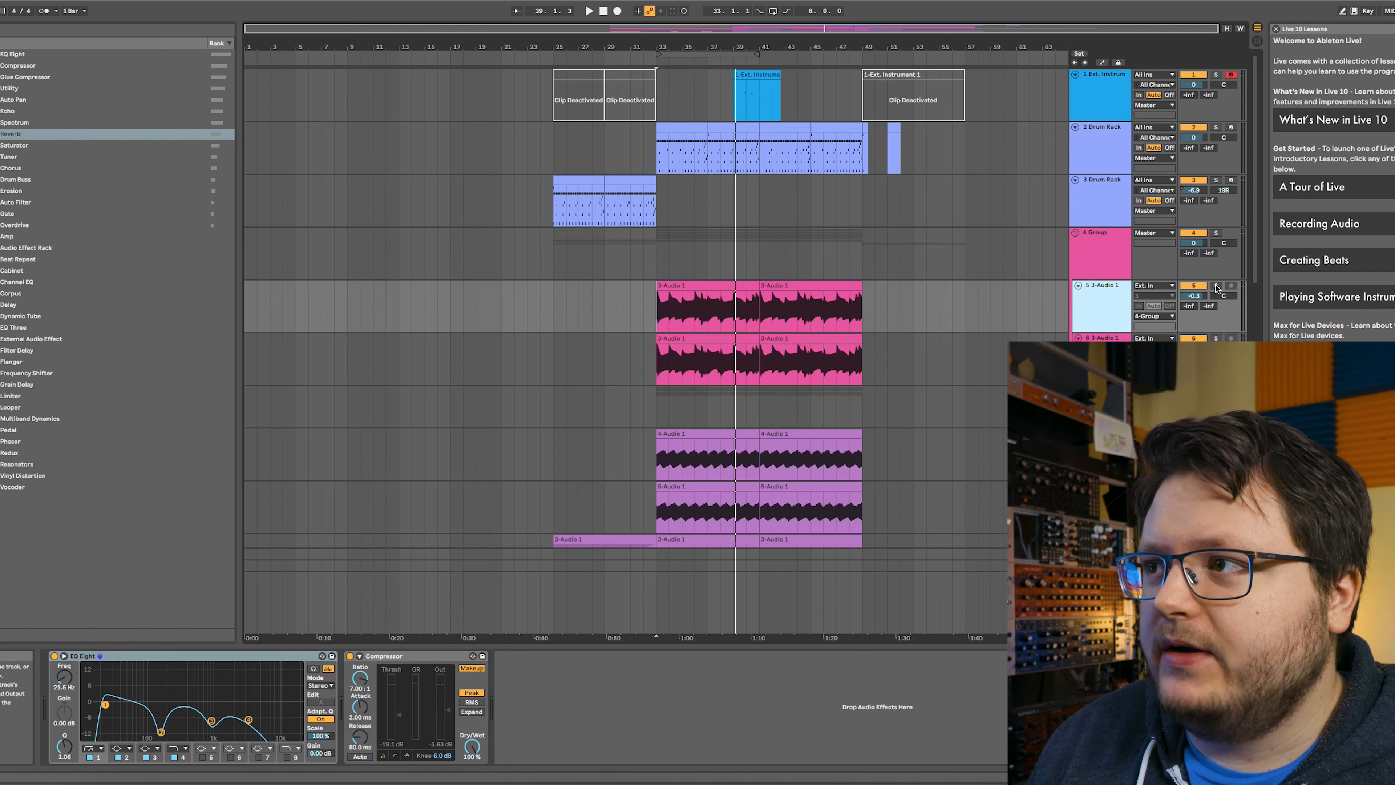
{"action": "left_click", "coordinate": [1216, 286]}
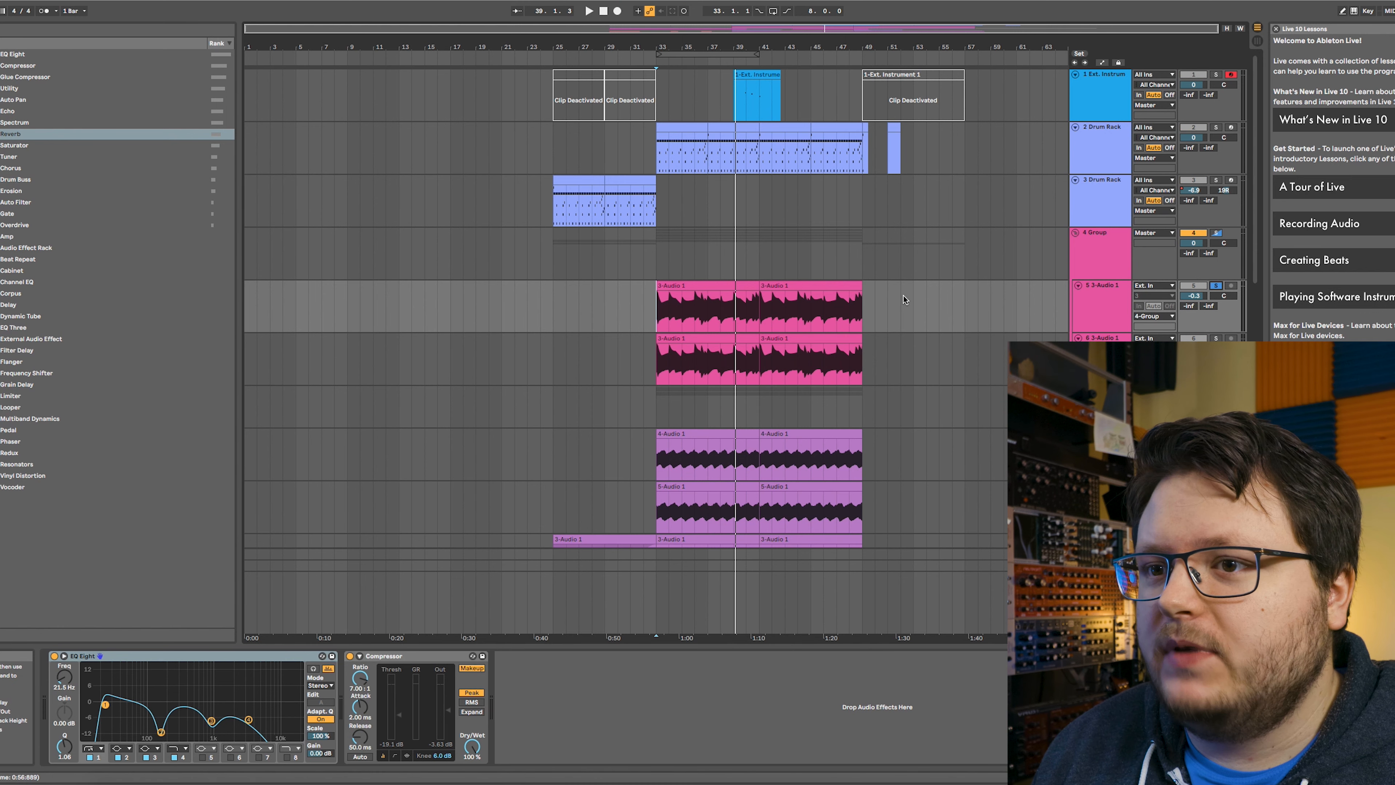
{"action": "key", "text": "space"}
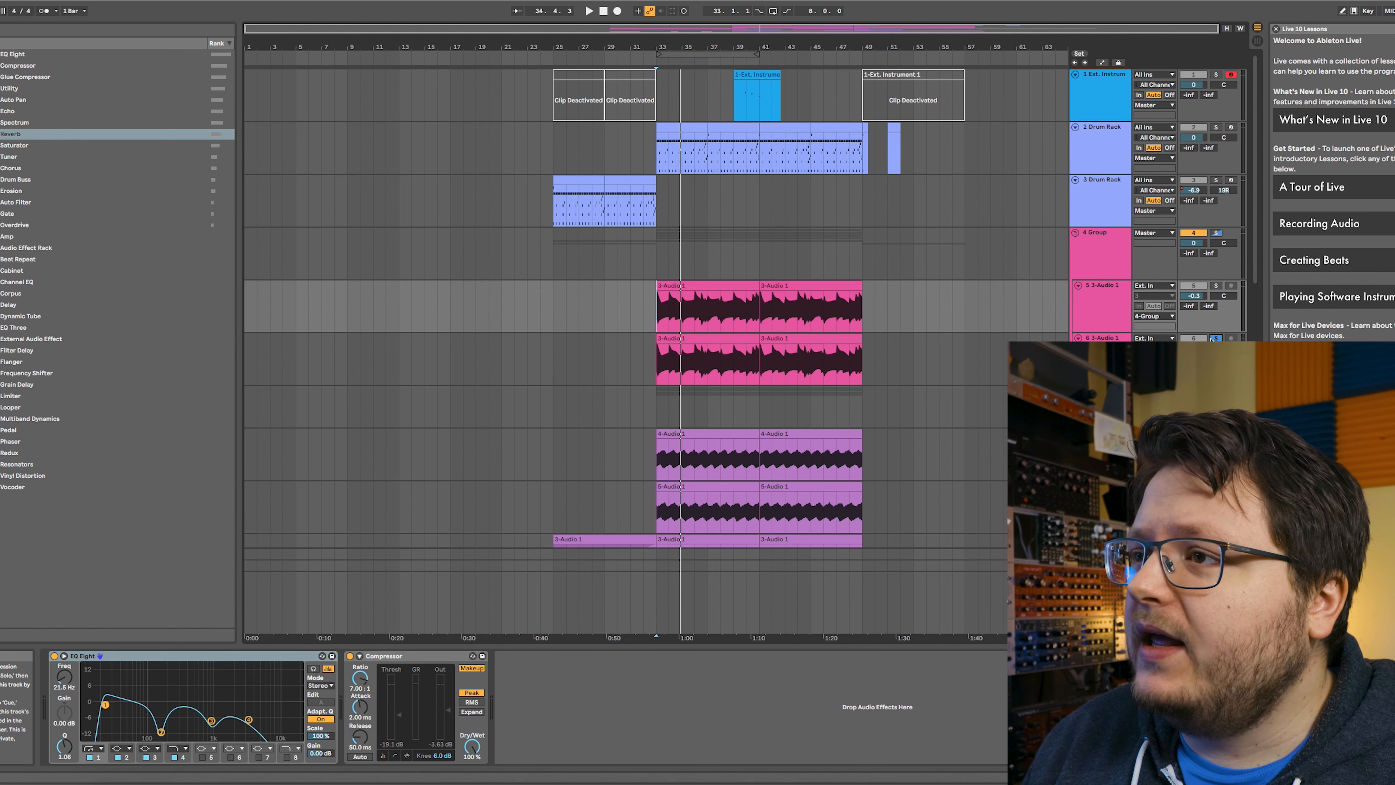
- Show the devices on soloed track 6 in group 4 and play it from bar 33
{"action": "left_click", "coordinate": [1126, 337]}
{"action": "key", "text": "space"}
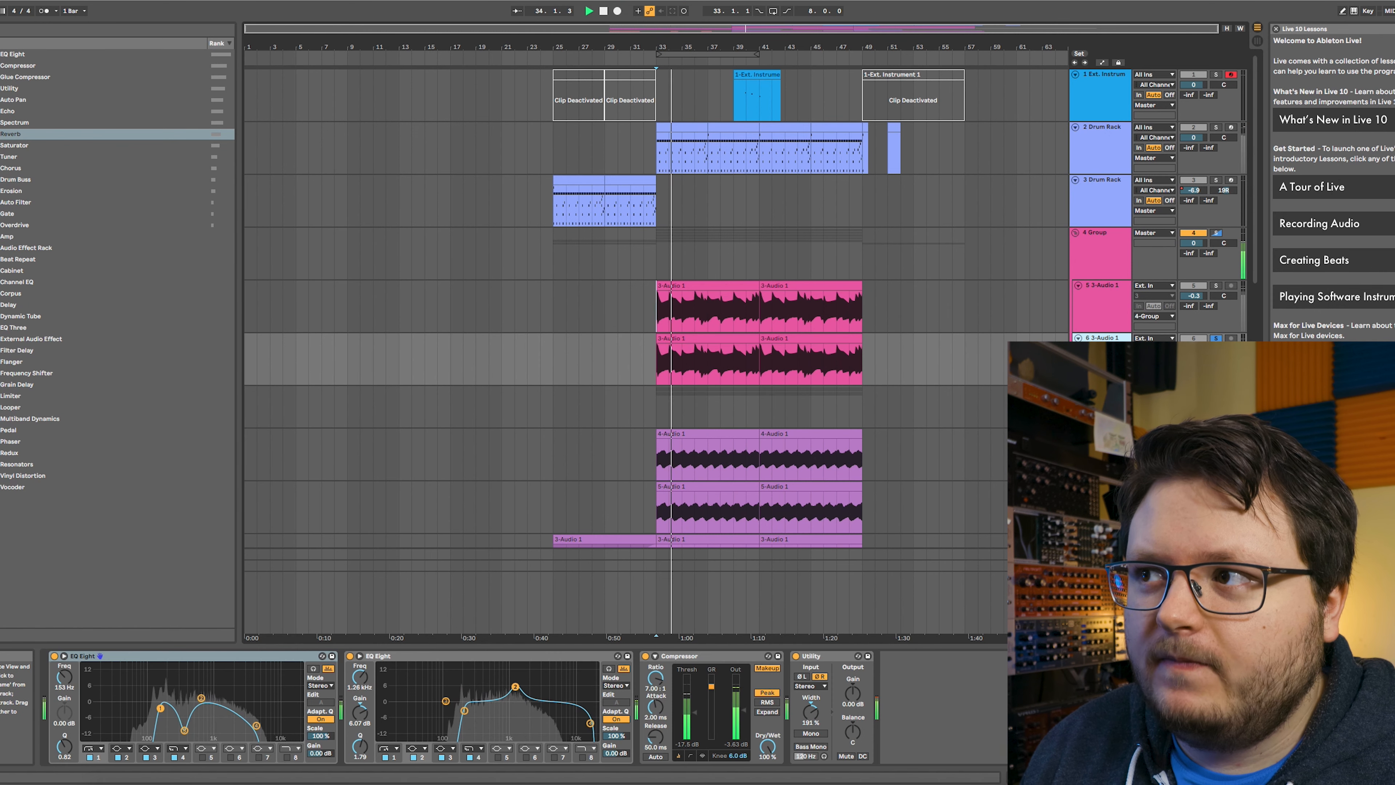
{"action": "key", "text": "space"}
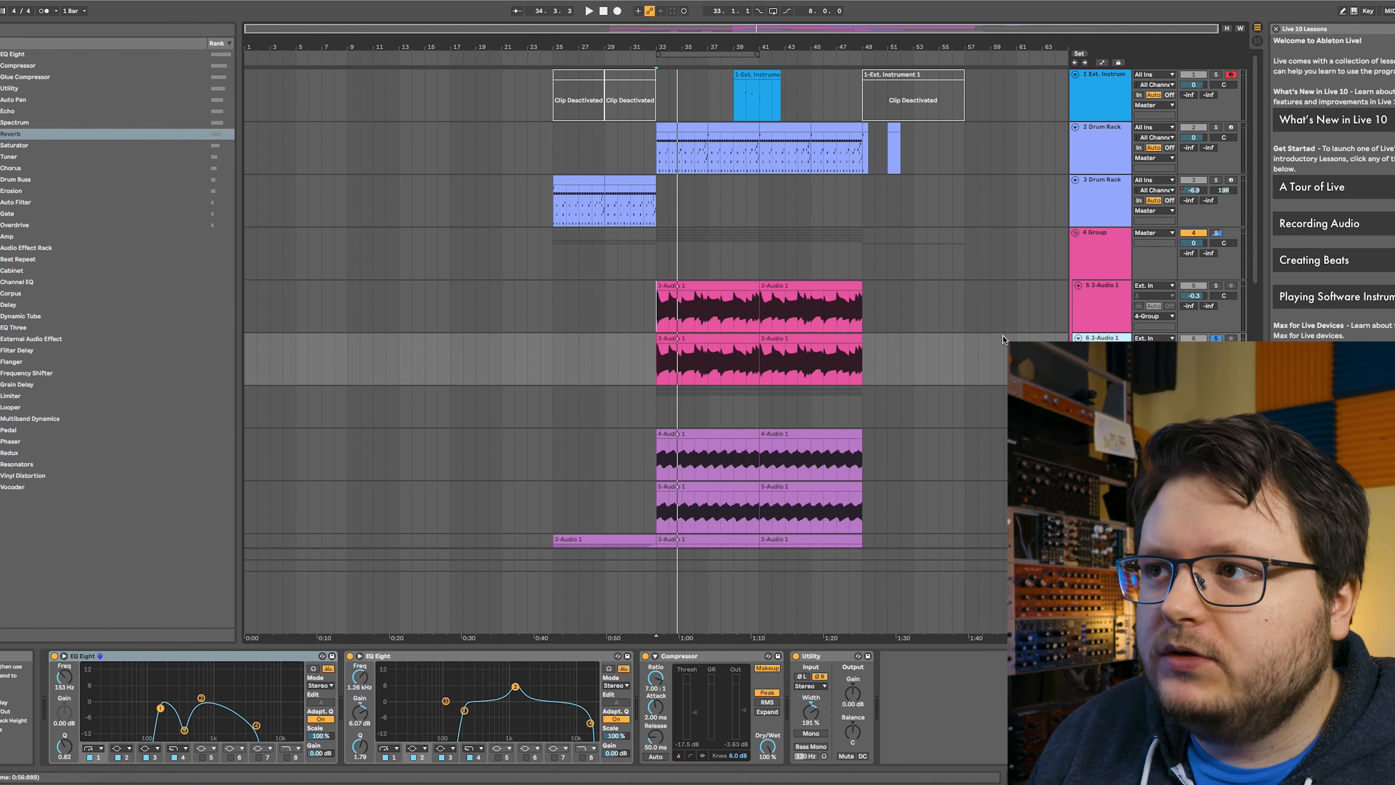
- Show the device chains of track 8 and group 7
{"action": "scroll", "coordinate": [1009, 339], "scroll_direction": "down", "scroll_amount": 3}
{"action": "left_click", "coordinate": [1111, 314]}
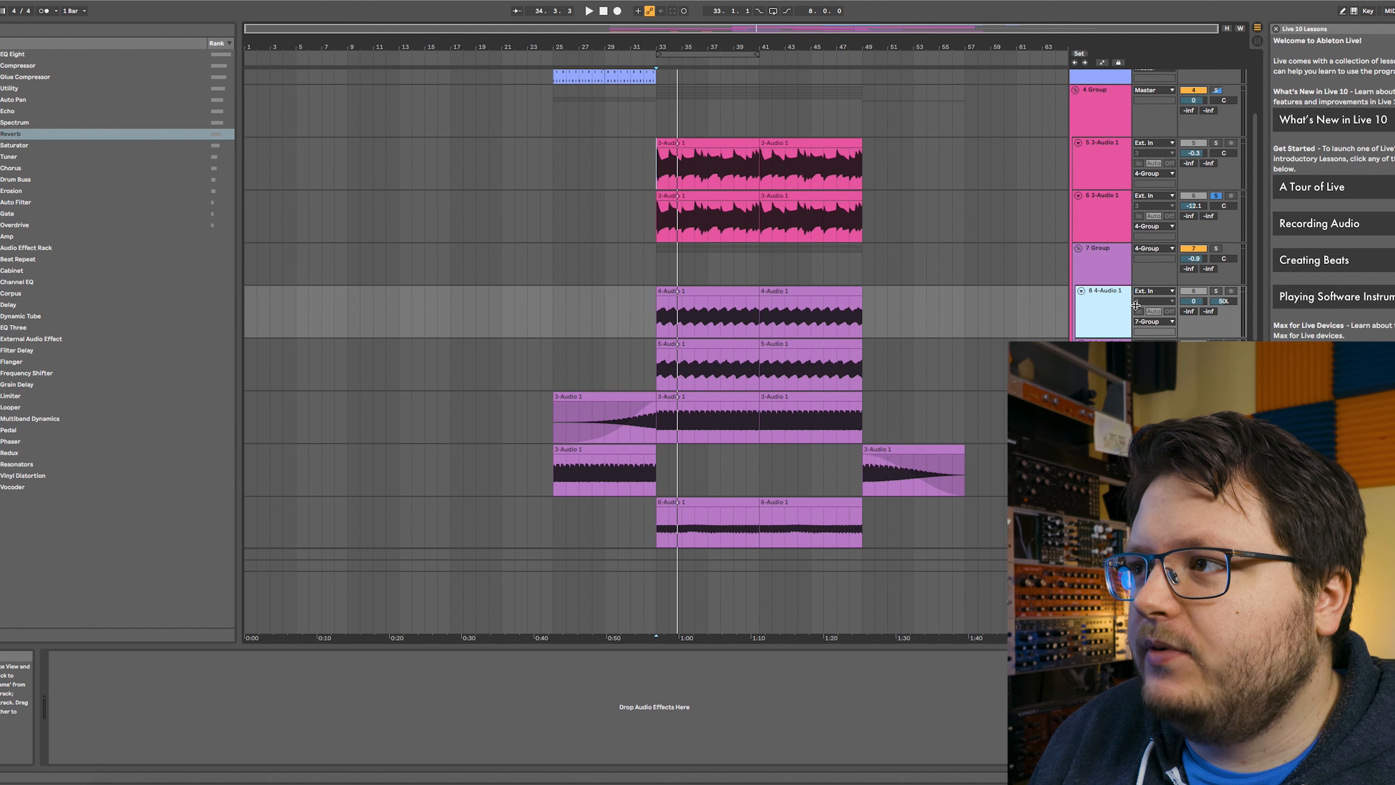
{"action": "left_click", "coordinate": [1121, 275]}
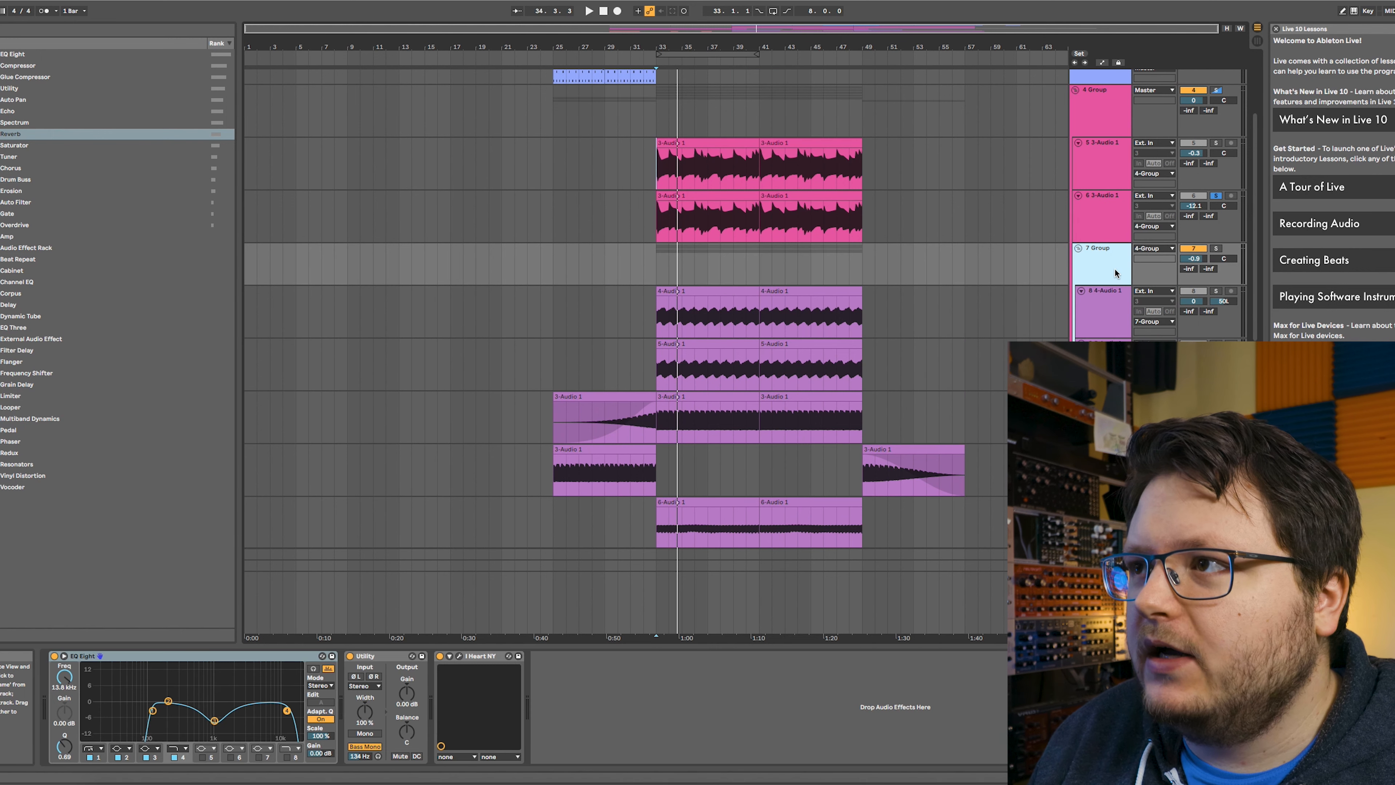
- Compare the device chains of tracks 5 and 6 in group 4
{"action": "scroll", "coordinate": [1114, 247], "scroll_direction": "up", "scroll_amount": 2}
{"action": "left_click", "coordinate": [1110, 181]}
{"action": "left_click", "coordinate": [1105, 208]}
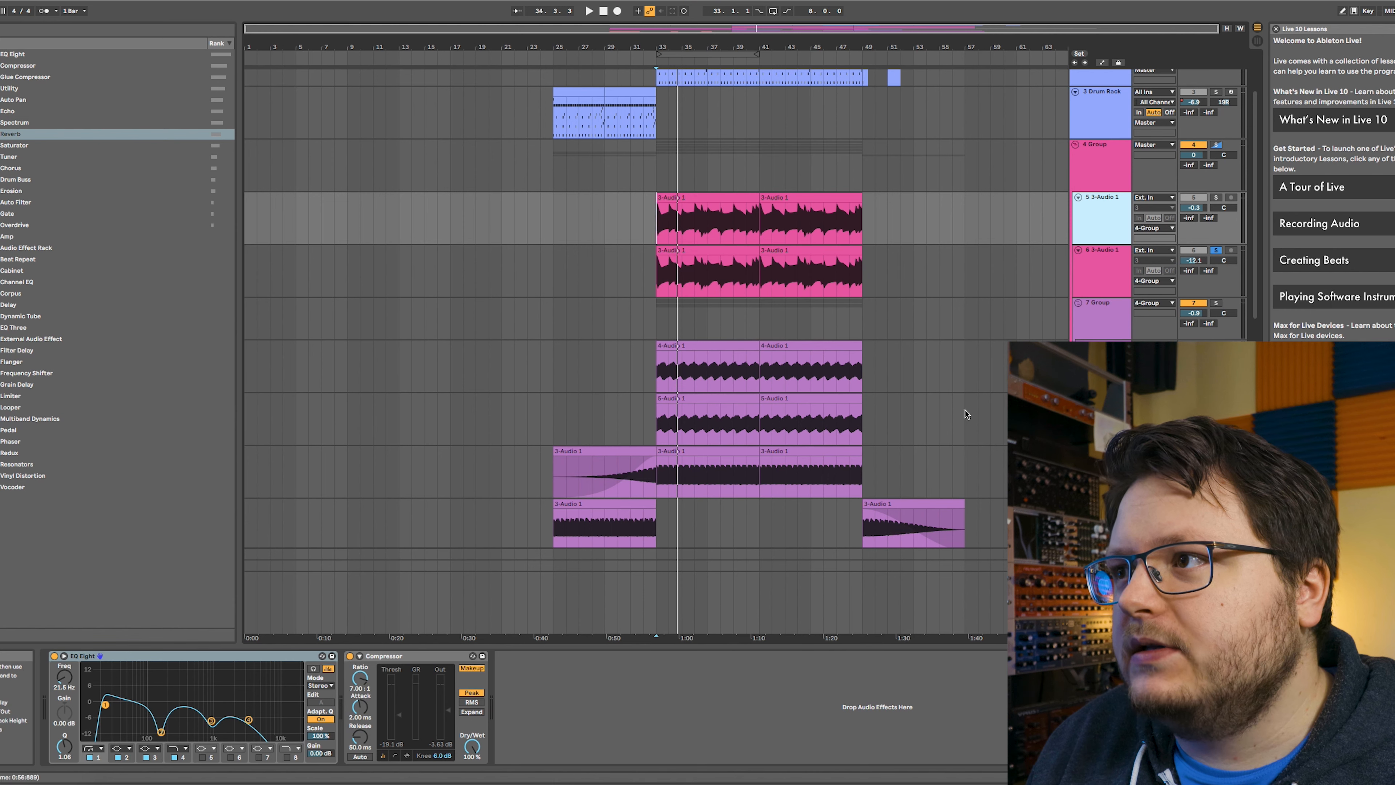
{"action": "key", "text": "Down"}
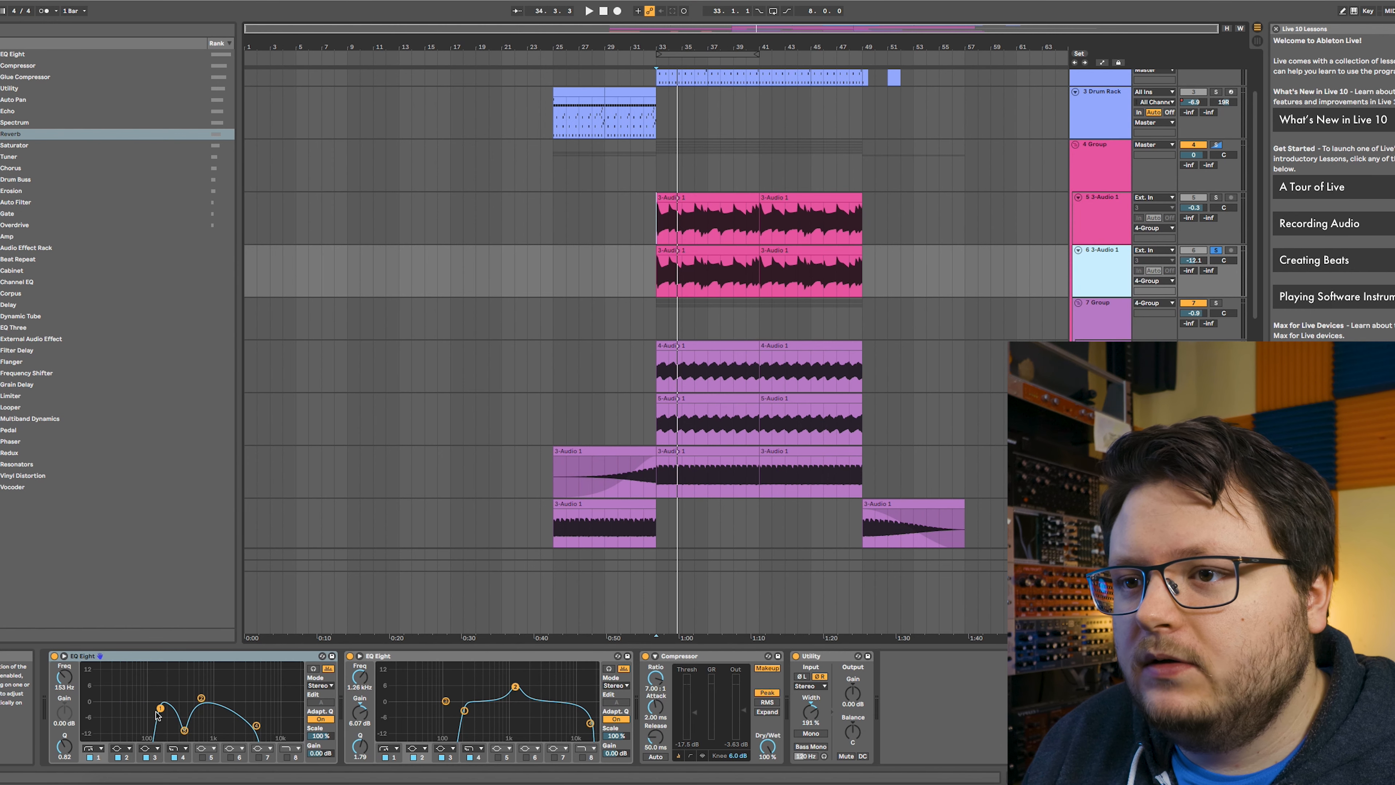
{"action": "key", "text": "Up"}
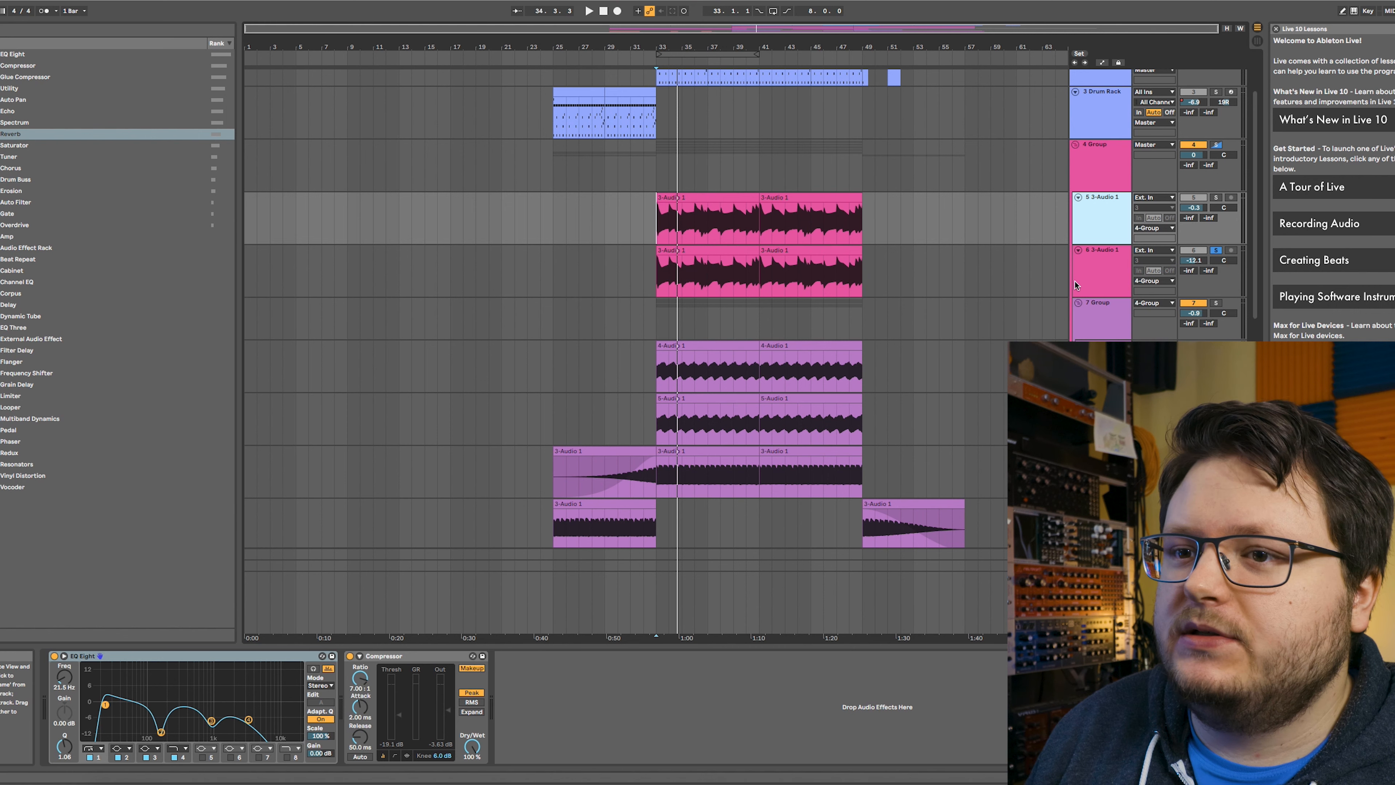
{"action": "key", "text": "Down"}
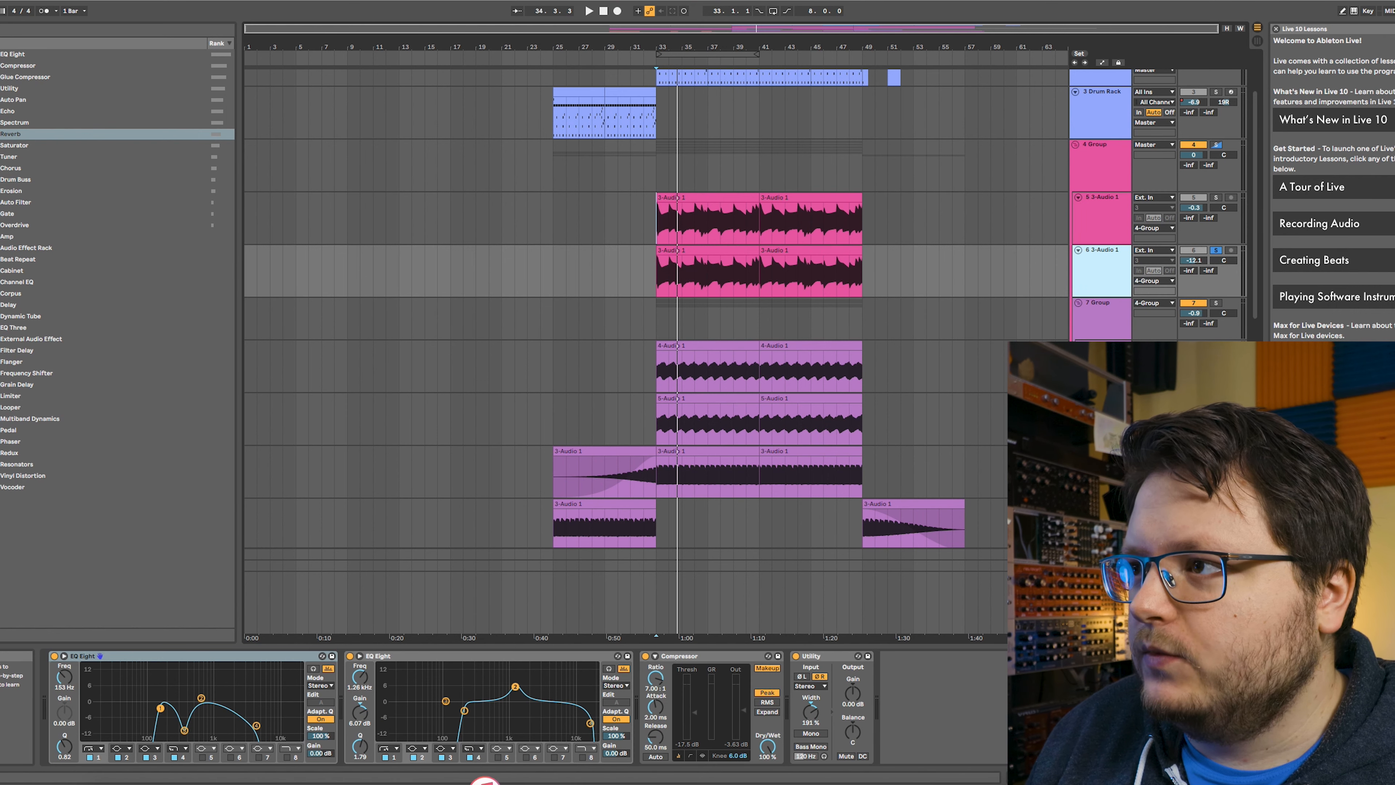
- Show the devices on group 7, solo the group, play it from bar 33, and stop playback
{"action": "key", "text": "Down"}
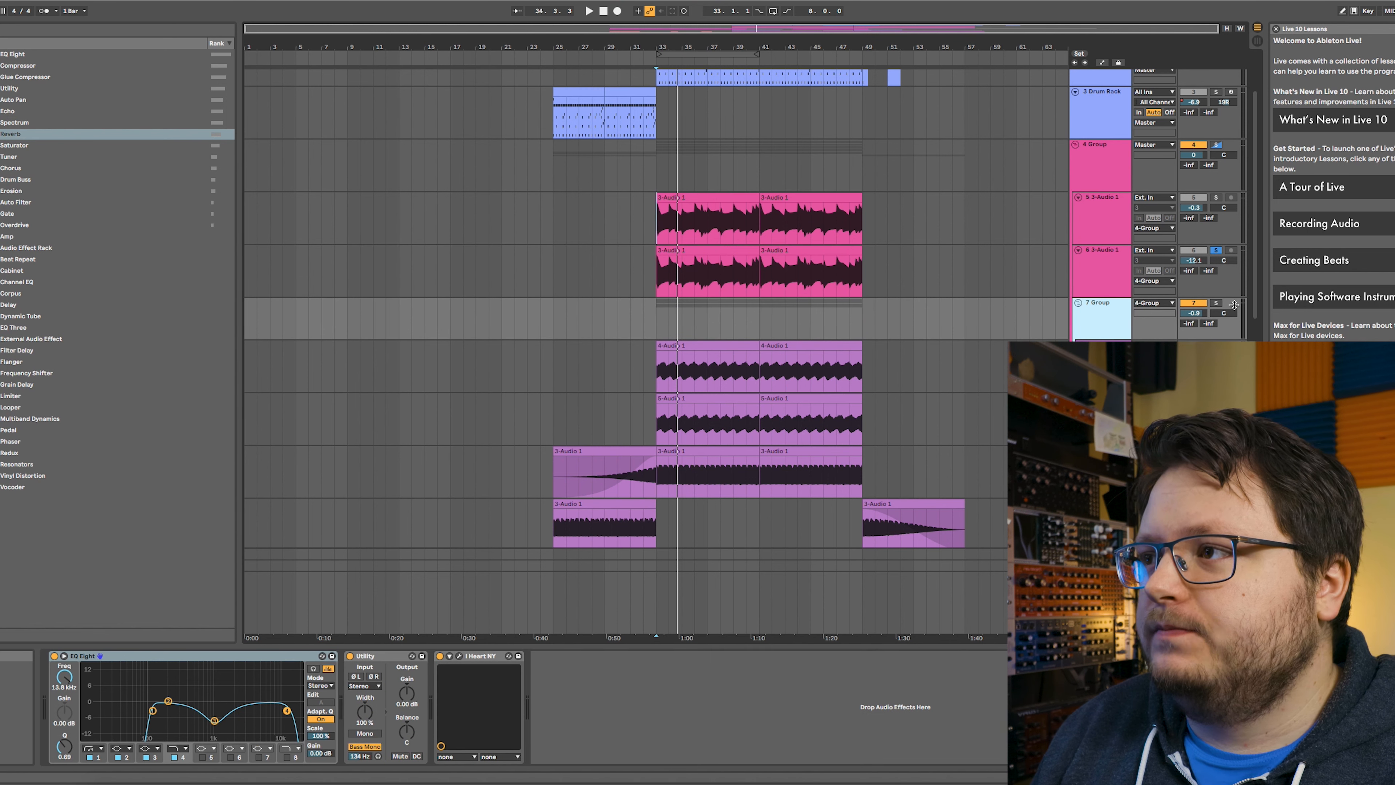
{"action": "left_click", "coordinate": [1216, 303]}
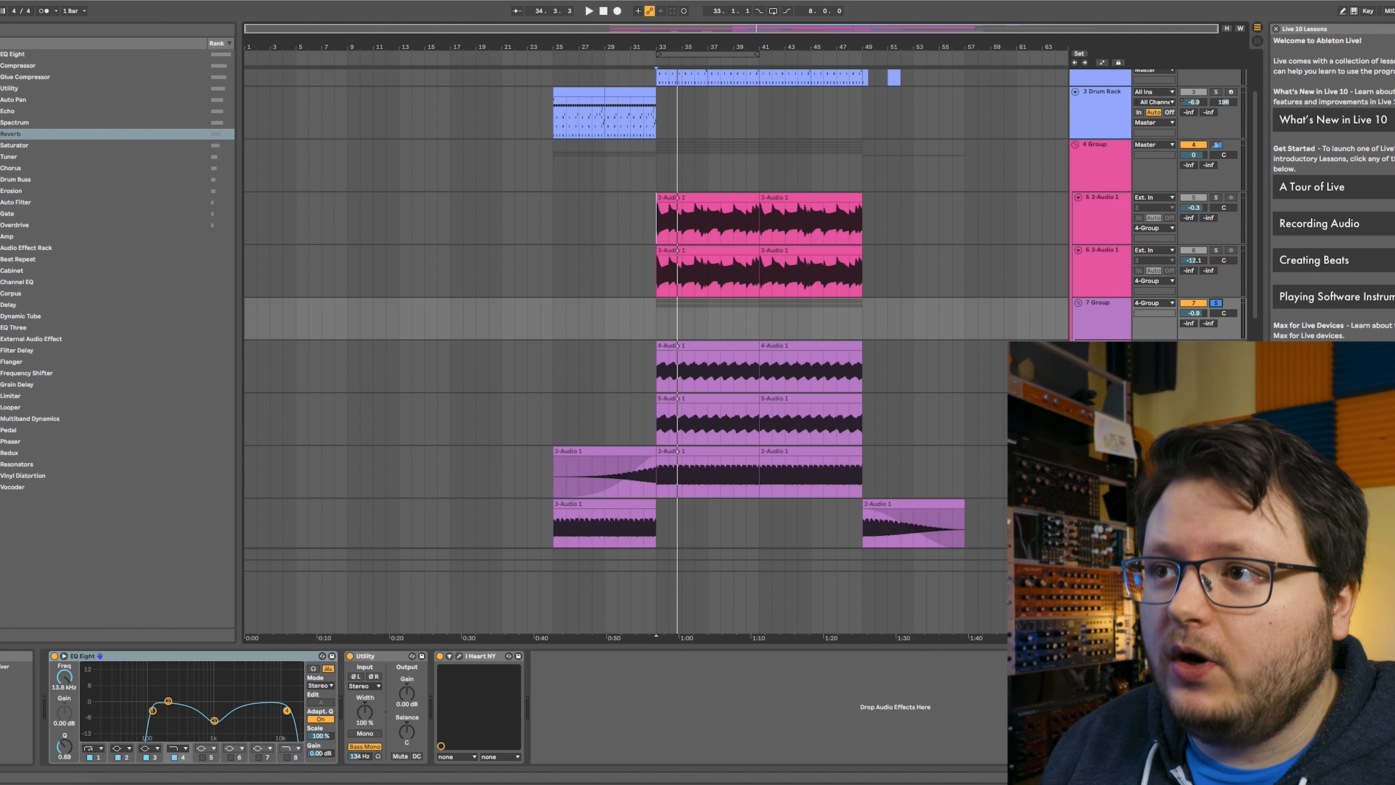
{"action": "key", "text": "space"}
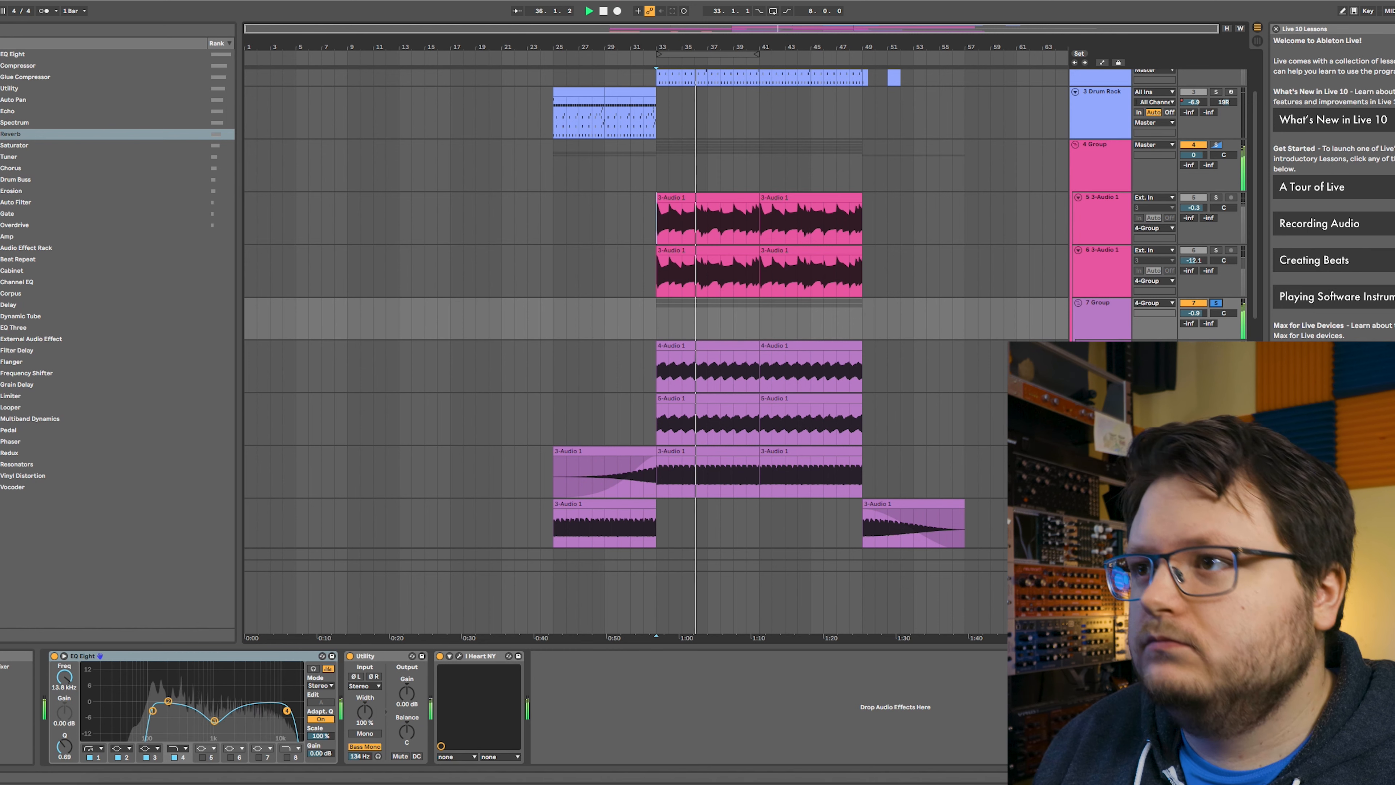
{"action": "key", "text": "space"}
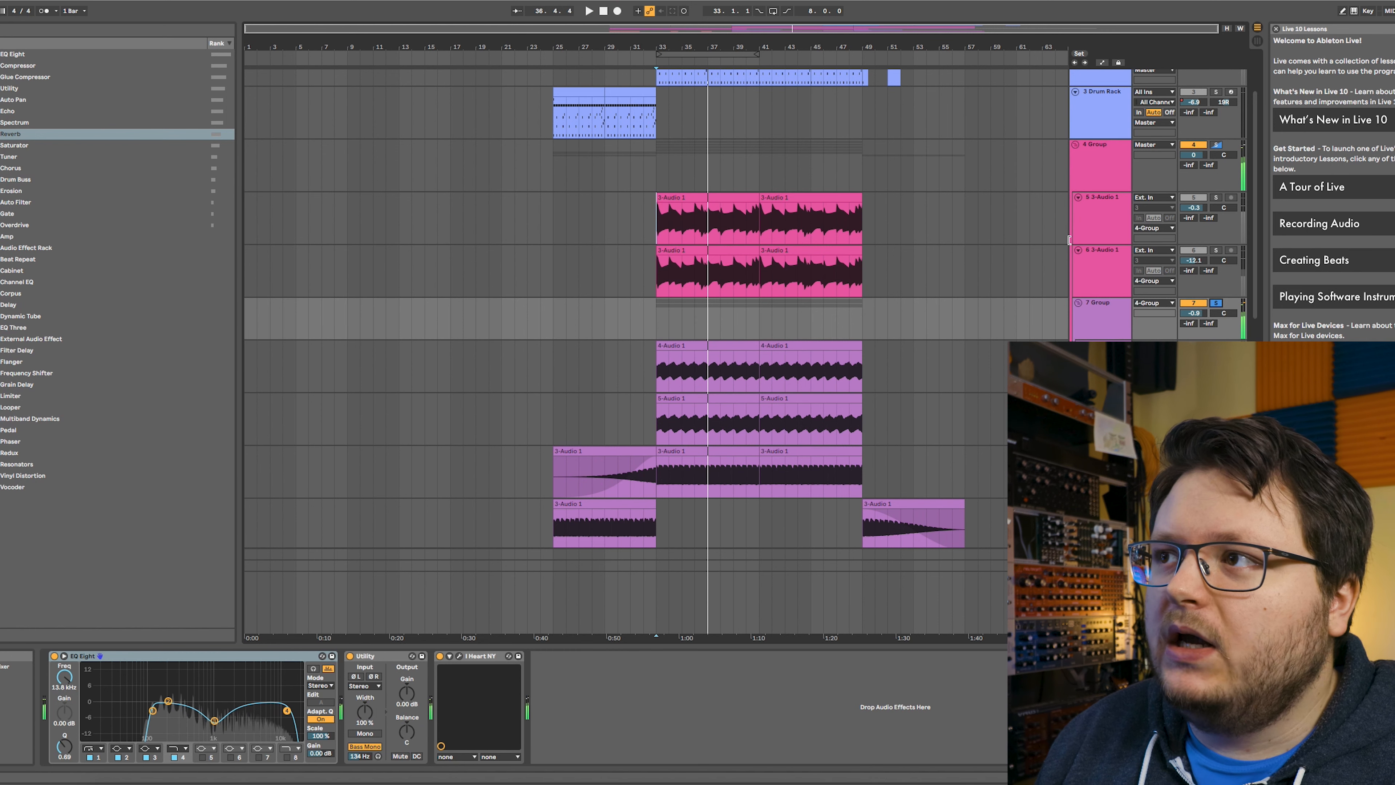
- Review the devices on tracks 5 and 6 and group 7 again, ending on track 5
{"action": "left_click", "coordinate": [1095, 224]}
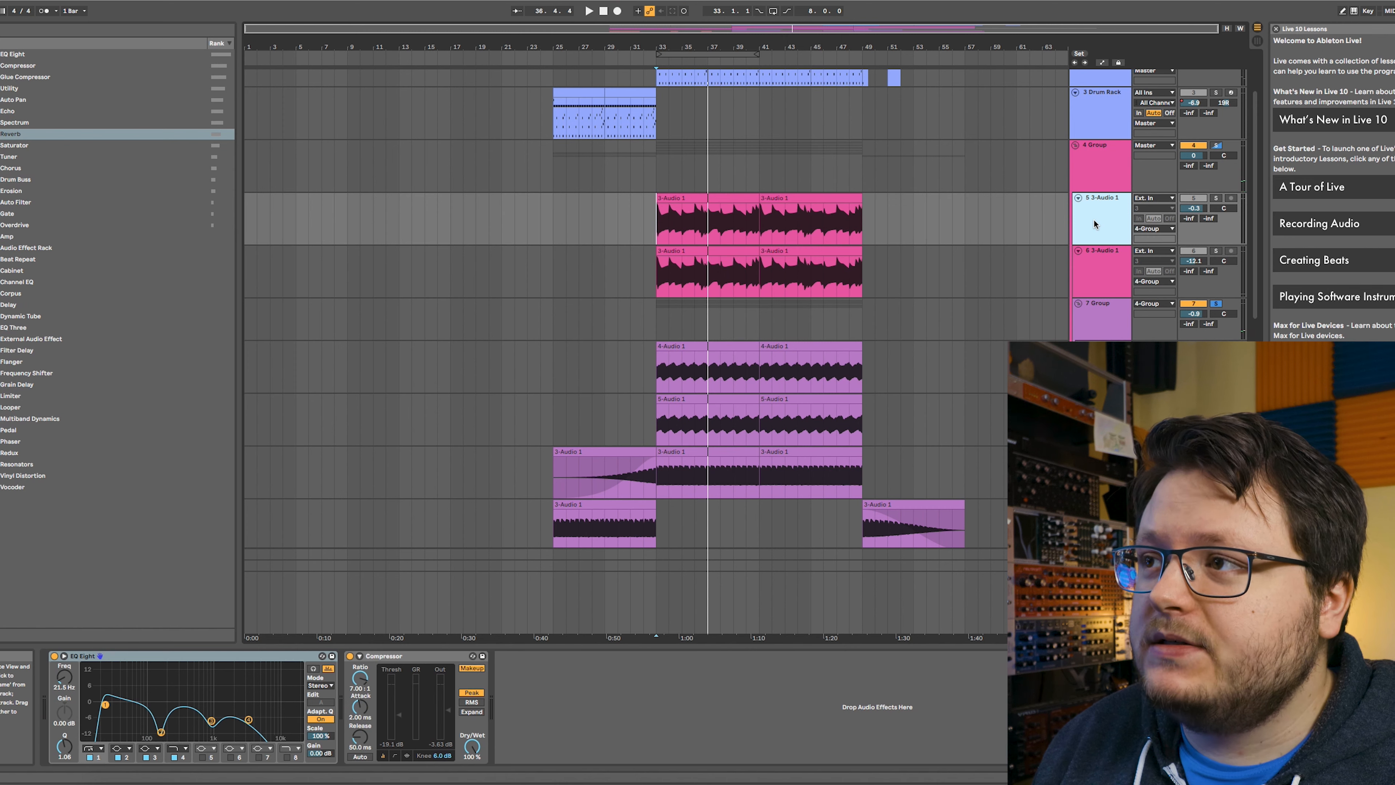
{"action": "left_click", "coordinate": [1094, 264]}
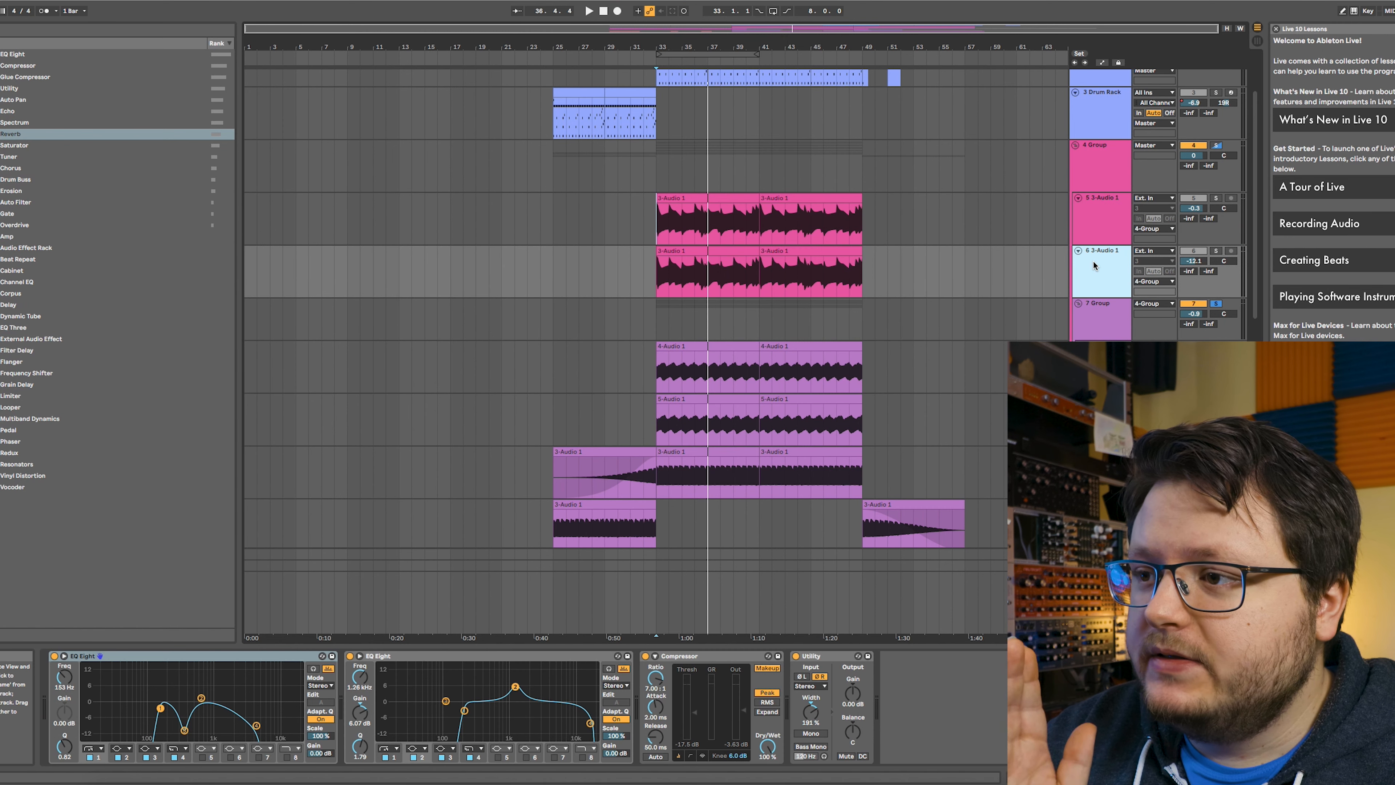
{"action": "left_click", "coordinate": [1094, 241]}
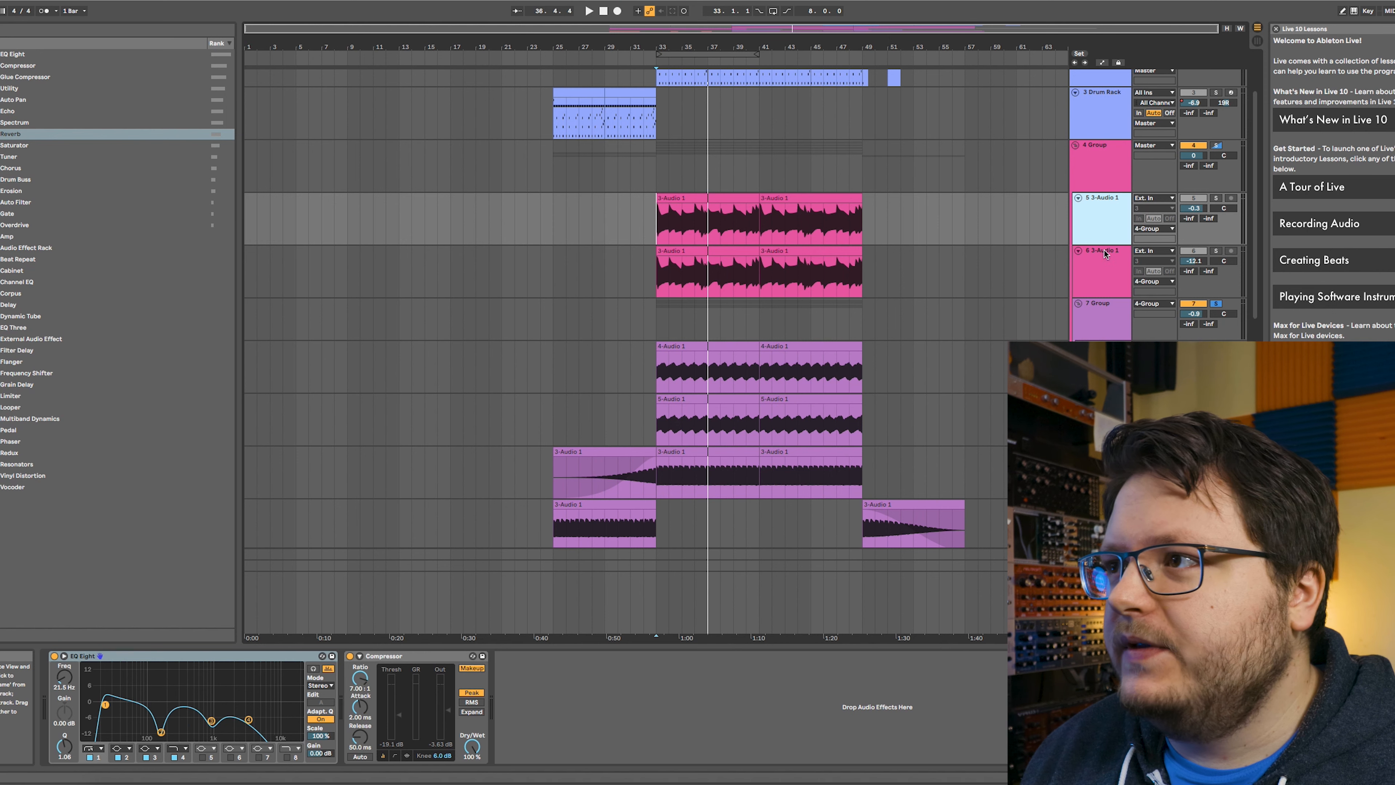
{"action": "left_click", "coordinate": [1103, 264]}
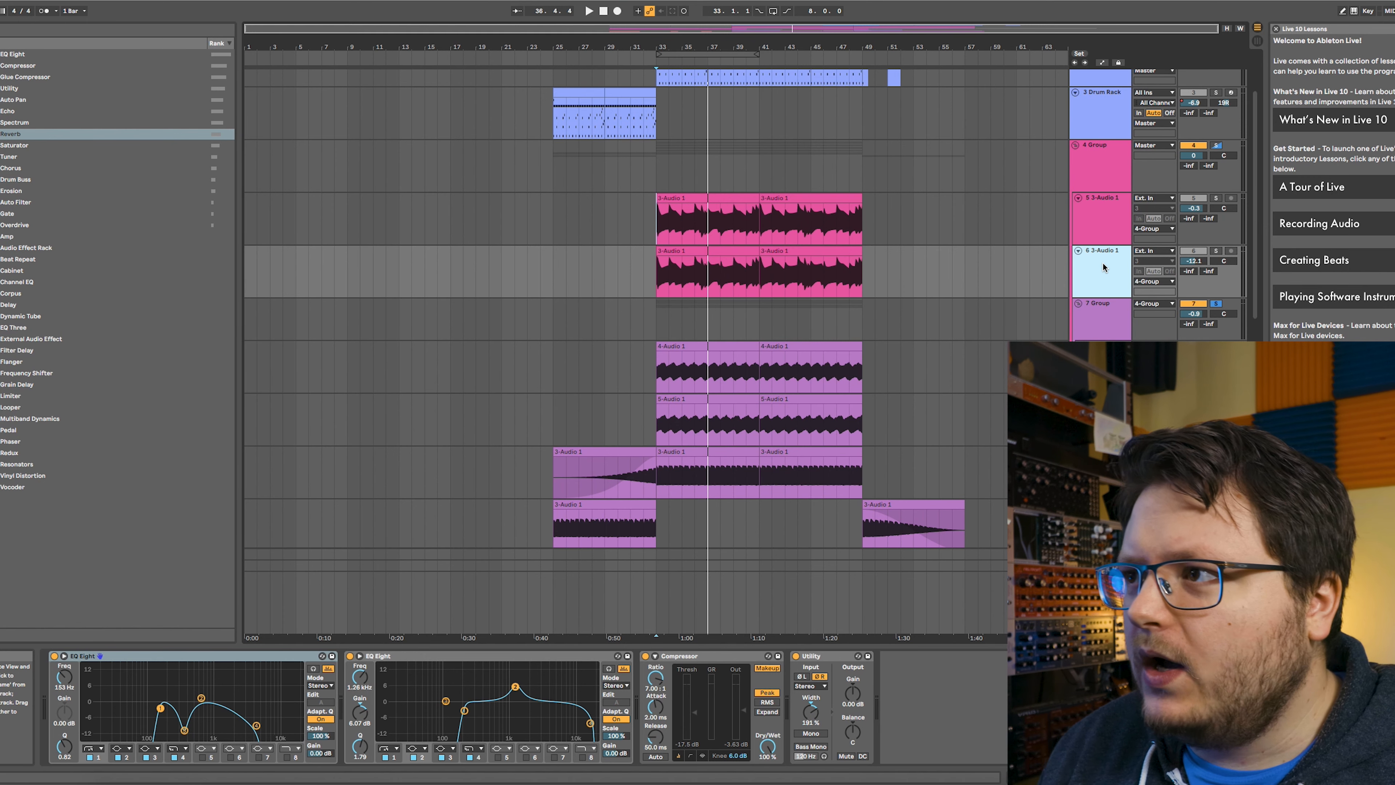
{"action": "key", "text": "Down"}
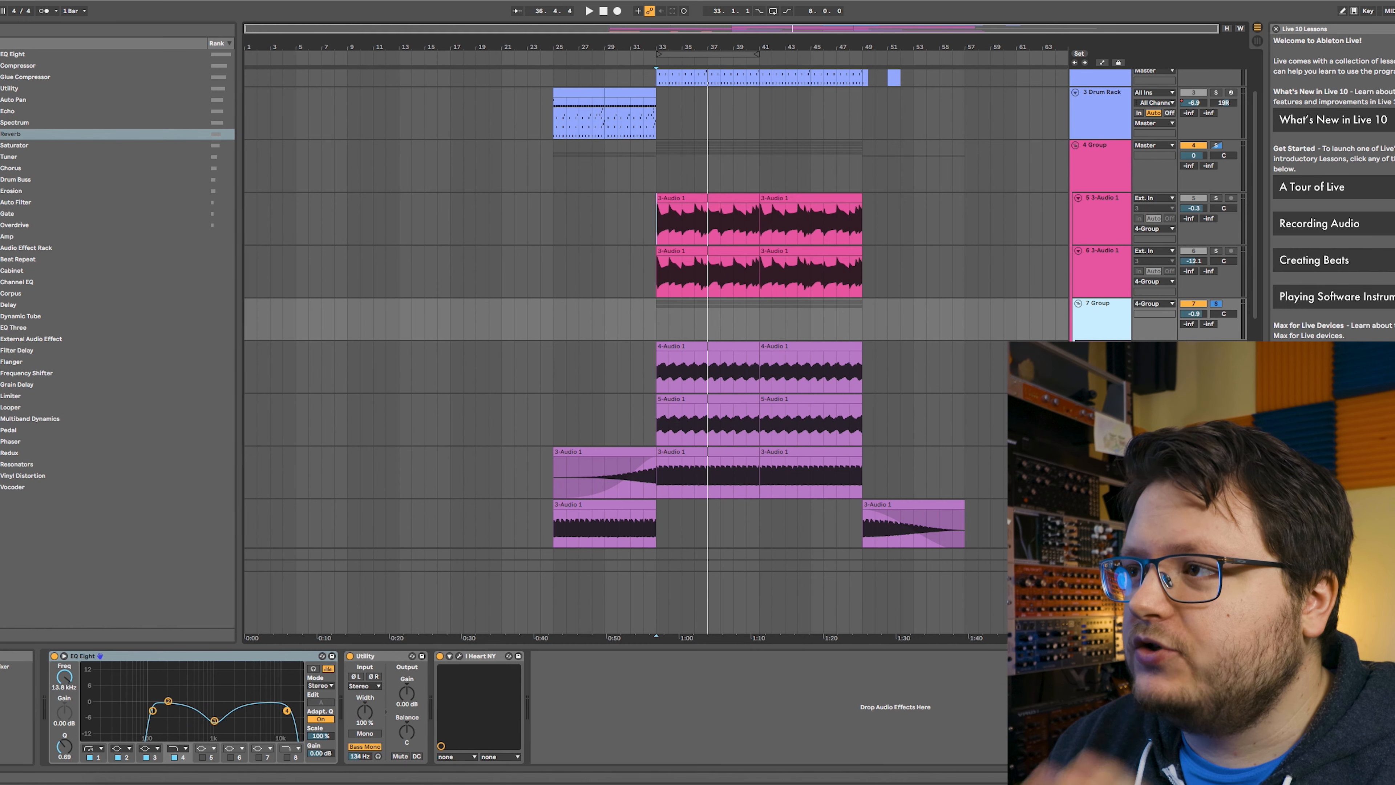
{"action": "left_click", "coordinate": [1120, 286]}
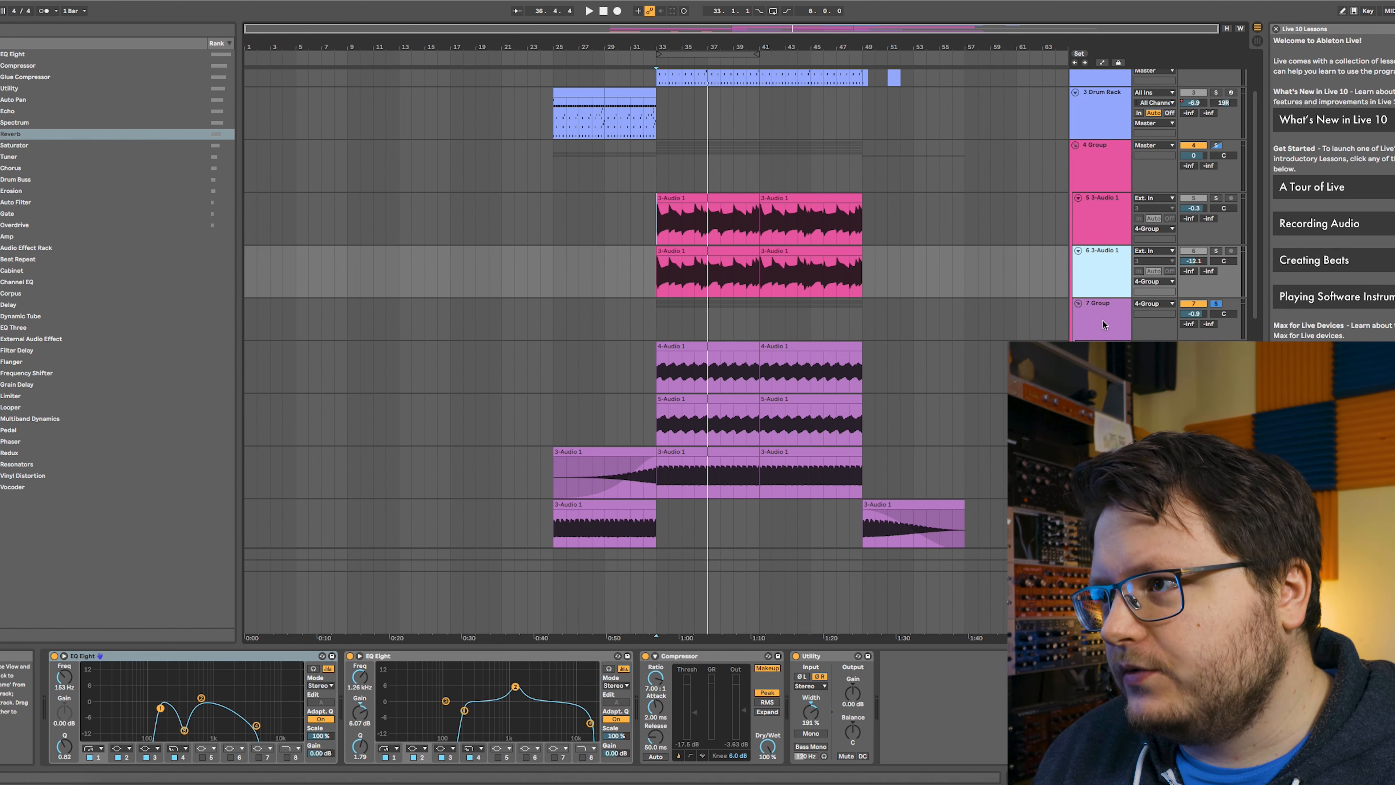
{"action": "left_click", "coordinate": [1104, 219]}
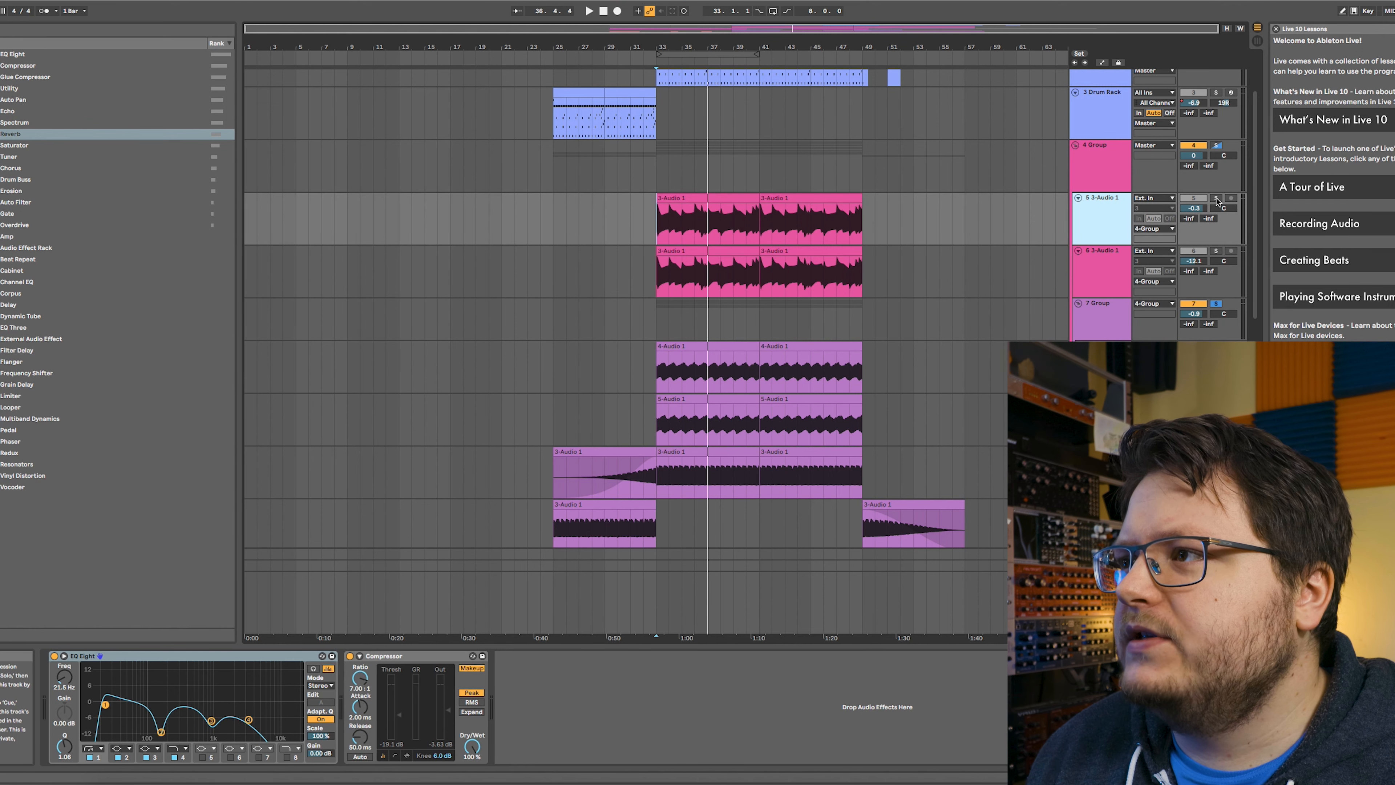
- Solo tracks 5 and 6 together with group 7, play them from bar 33, stop, and clear the solos
{"action": "left_click", "coordinate": [1216, 198]}
{"action": "left_click", "coordinate": [1217, 251]}
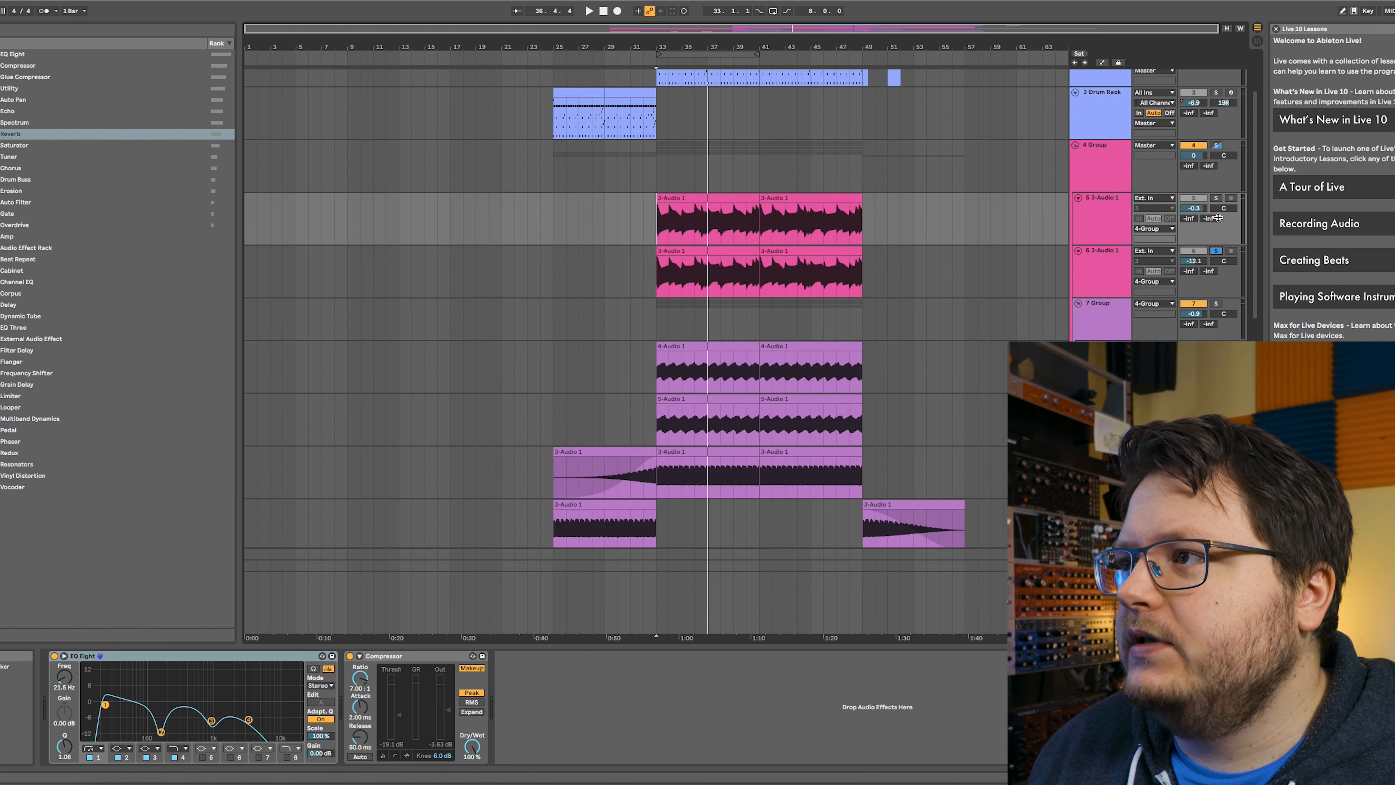
{"action": "left_click", "coordinate": [1217, 198]}
{"action": "left_click", "coordinate": [1217, 303]}
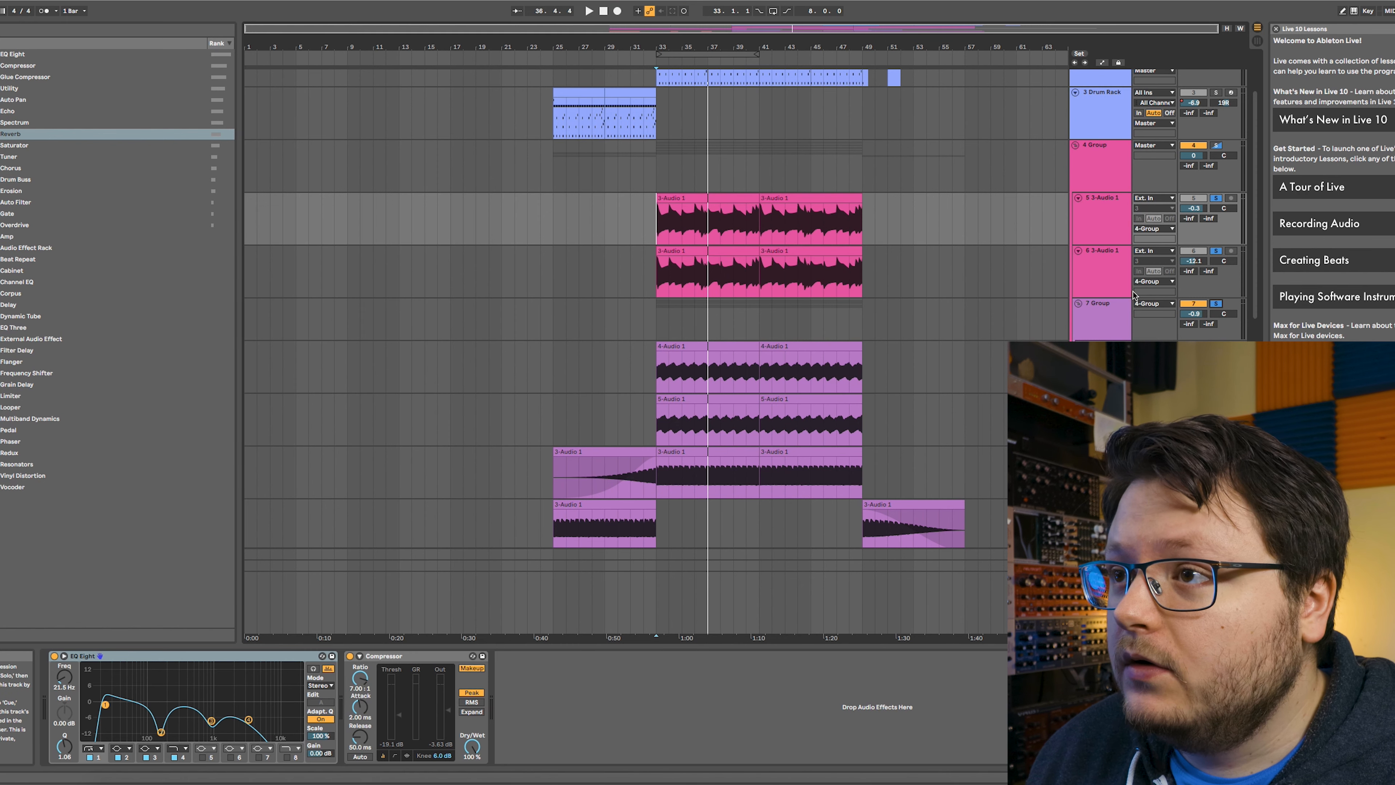
{"action": "key", "text": "space"}
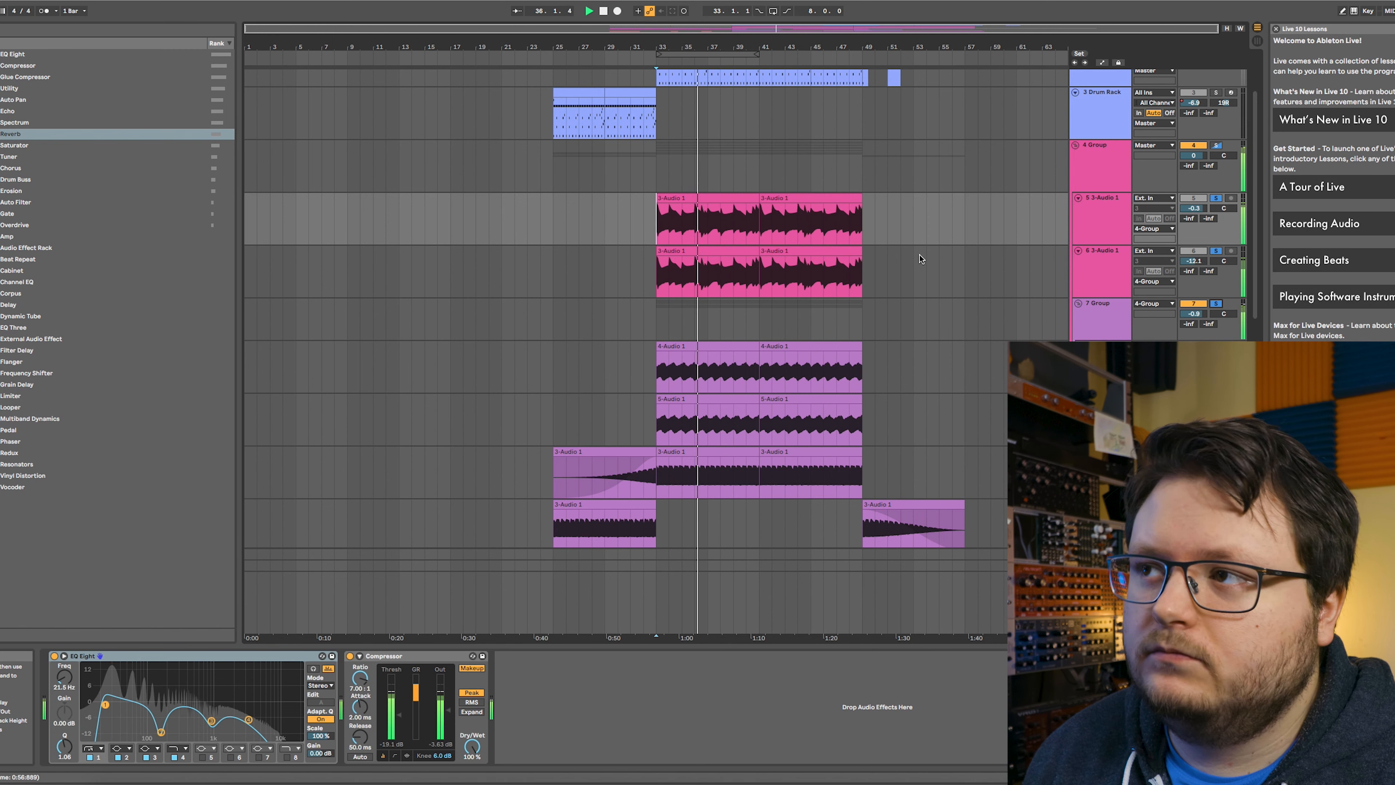
{"action": "key", "text": "space"}
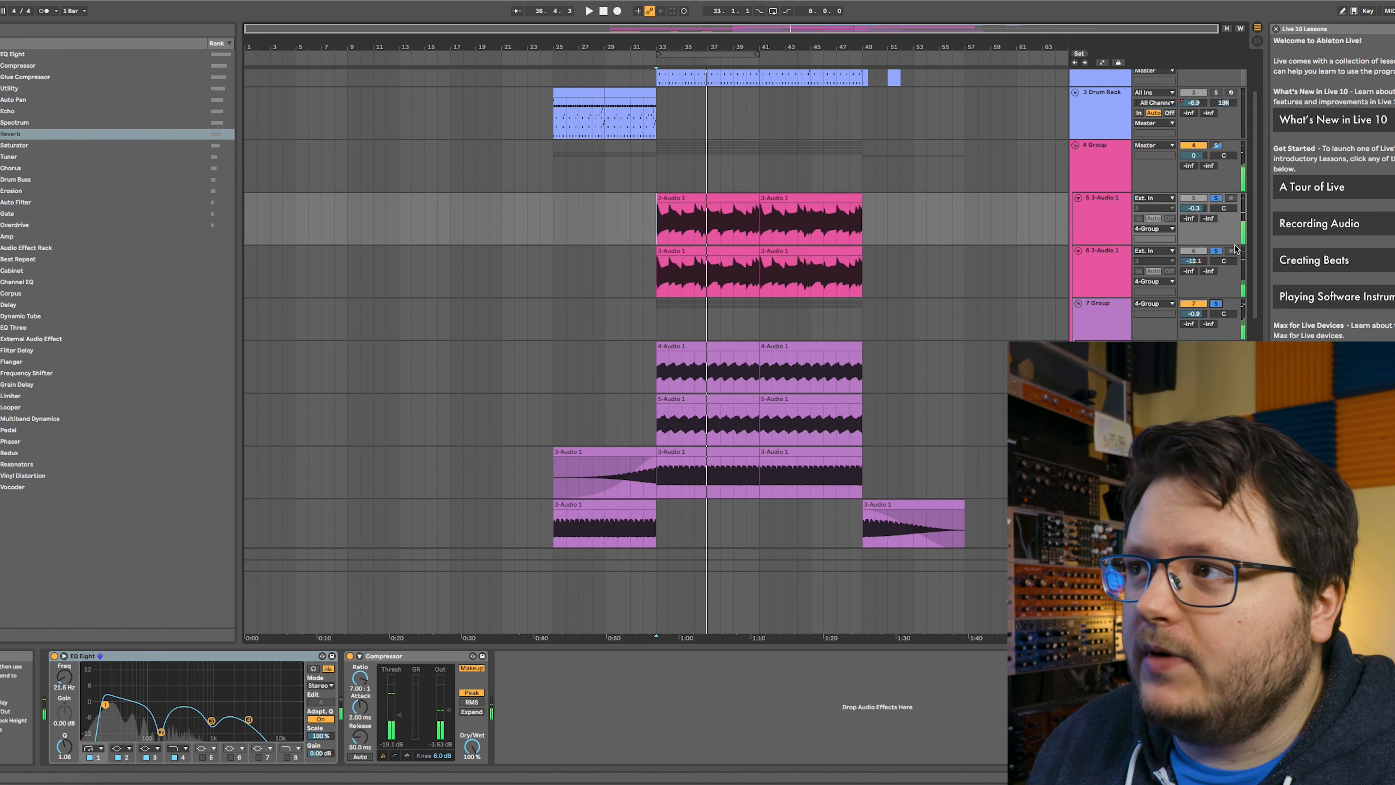
{"action": "left_click", "coordinate": [1217, 199]}
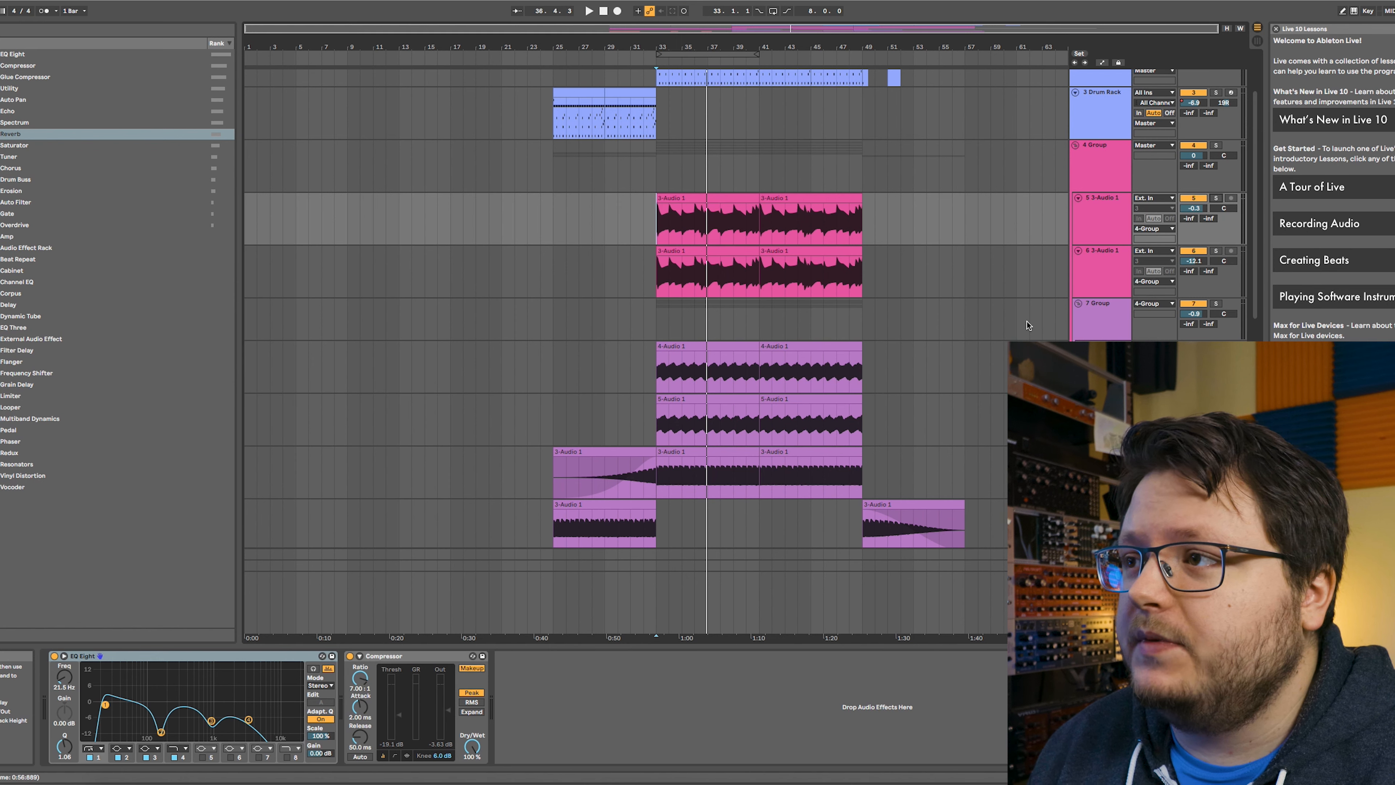
- Show track 10's EQ Eight, solo the track, play it from bar 33, and stop playback
{"action": "left_click", "coordinate": [1091, 324]}
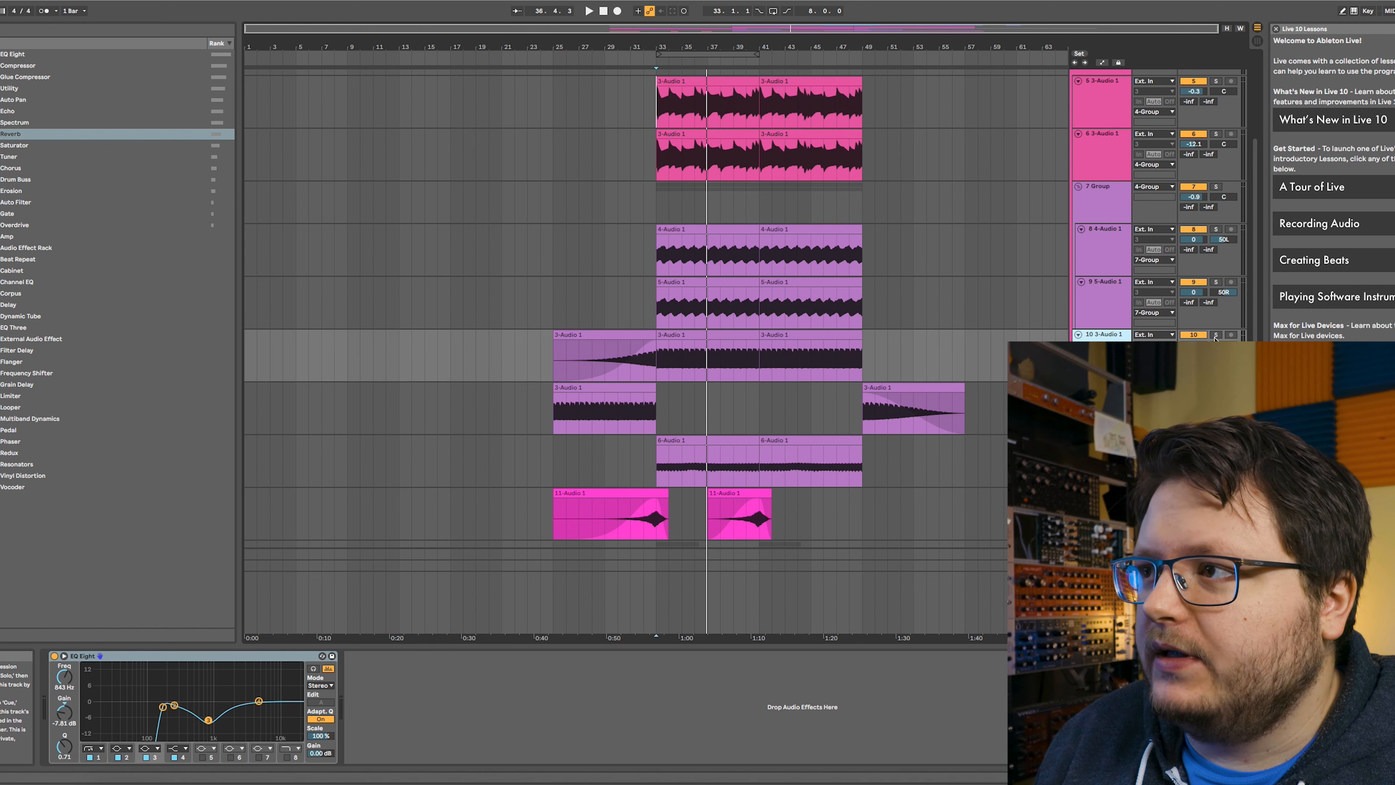
{"action": "left_click", "coordinate": [1216, 335]}
{"action": "key", "text": "space"}
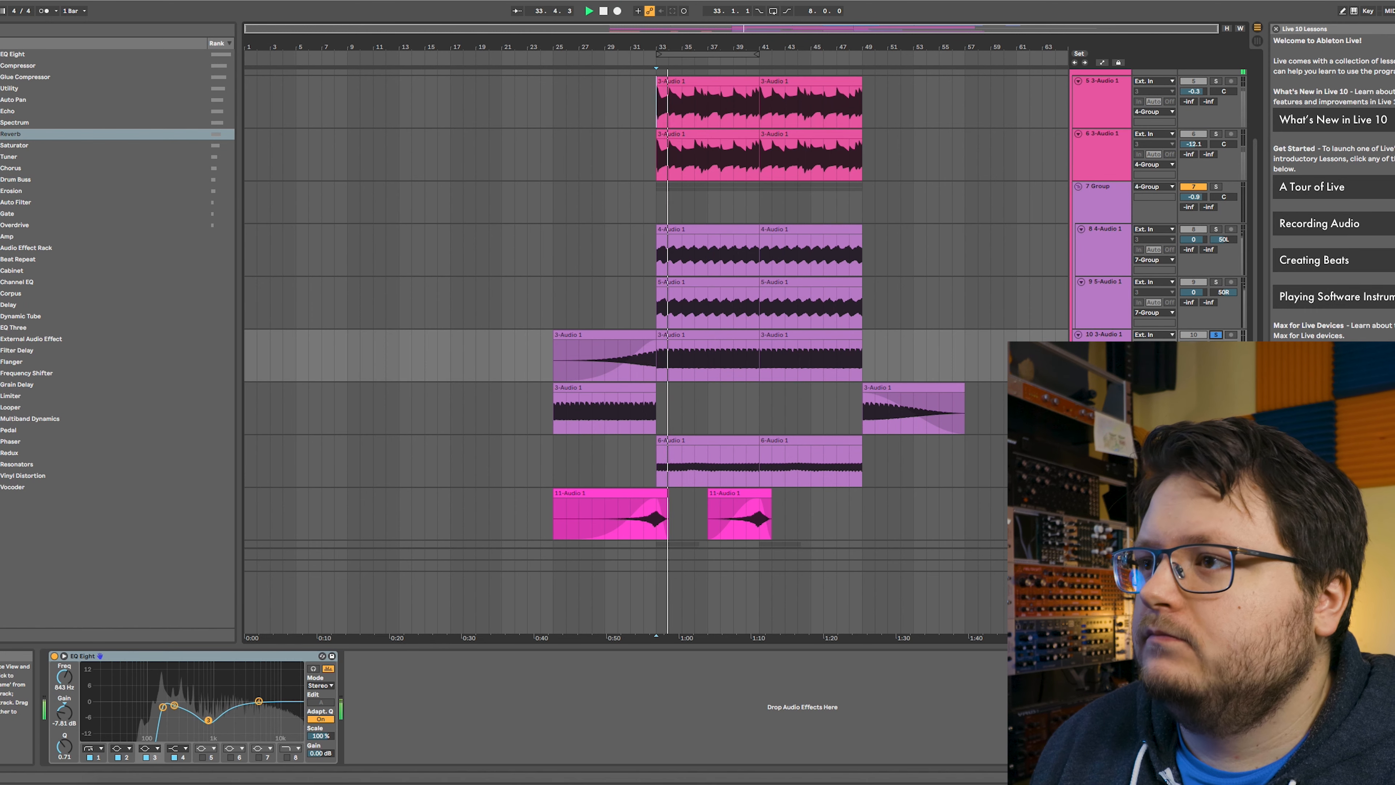
{"action": "key", "text": "space"}
{"action": "left_click", "coordinate": [1105, 334]}
- Show the EQ Eight, Compressor and Utility devices on track 6 in group 4
{"action": "scroll", "coordinate": [1104, 335], "scroll_direction": "up", "scroll_amount": 5}
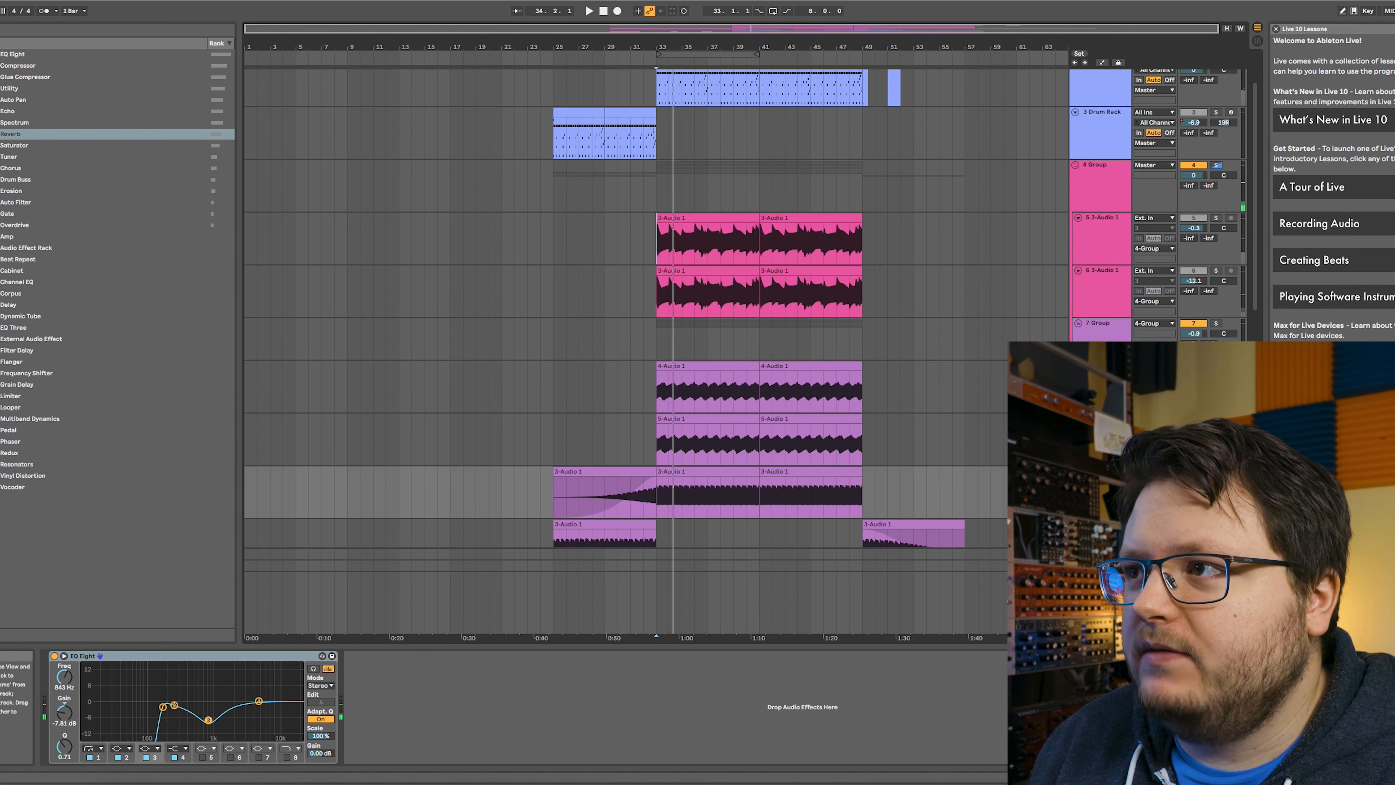
{"action": "scroll", "coordinate": [1114, 333], "scroll_direction": "up", "scroll_amount": 3}
{"action": "left_click", "coordinate": [1114, 321]}
{"action": "left_click", "coordinate": [1114, 352]}
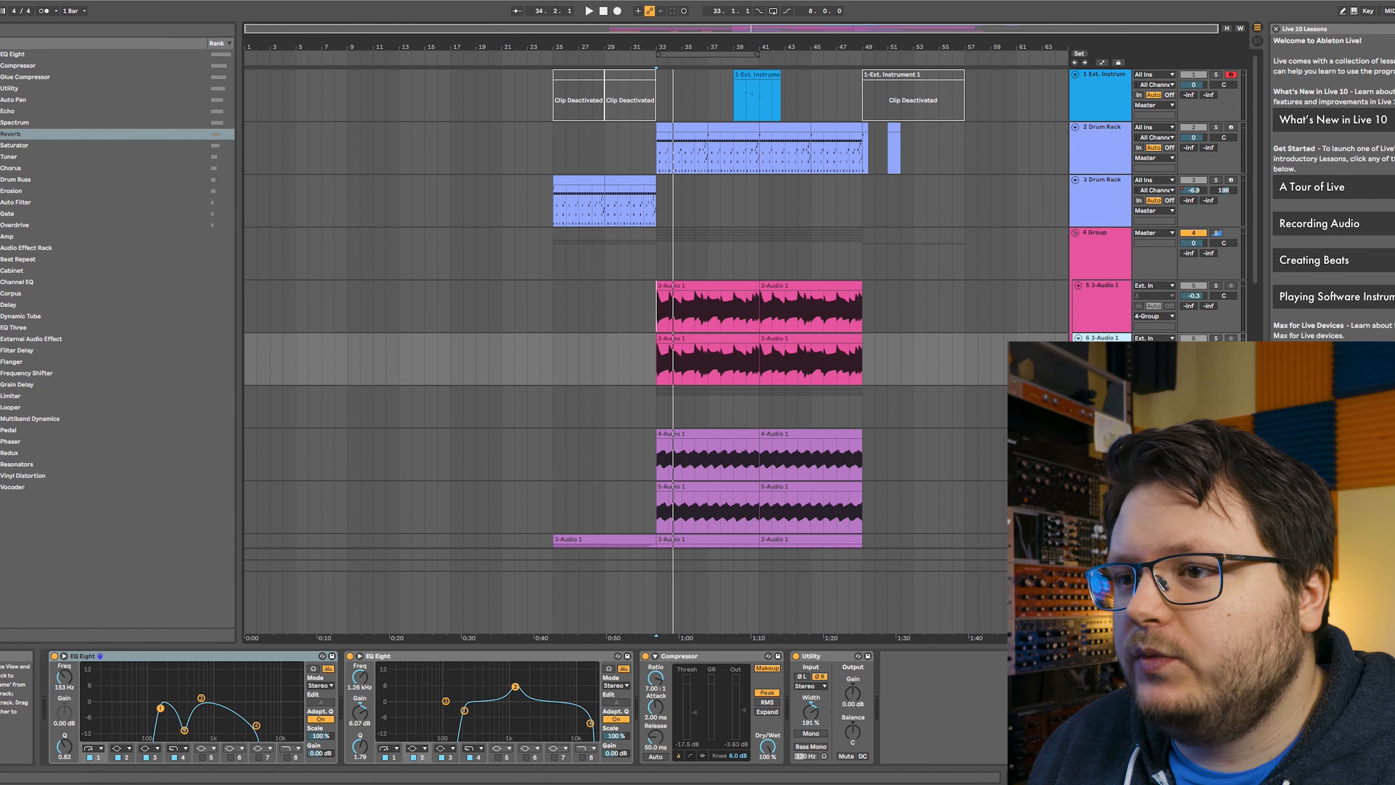
- Solo group 7, play it from bar 33 with its devices shown, and toggle its solo off and on
{"action": "scroll", "coordinate": [1121, 339], "scroll_direction": "down", "scroll_amount": 2}
{"action": "left_click", "coordinate": [1119, 351]}
{"action": "scroll", "coordinate": [1118, 351], "scroll_direction": "down", "scroll_amount": 3}
{"action": "left_click", "coordinate": [1216, 272]}
{"action": "key", "text": "space"}
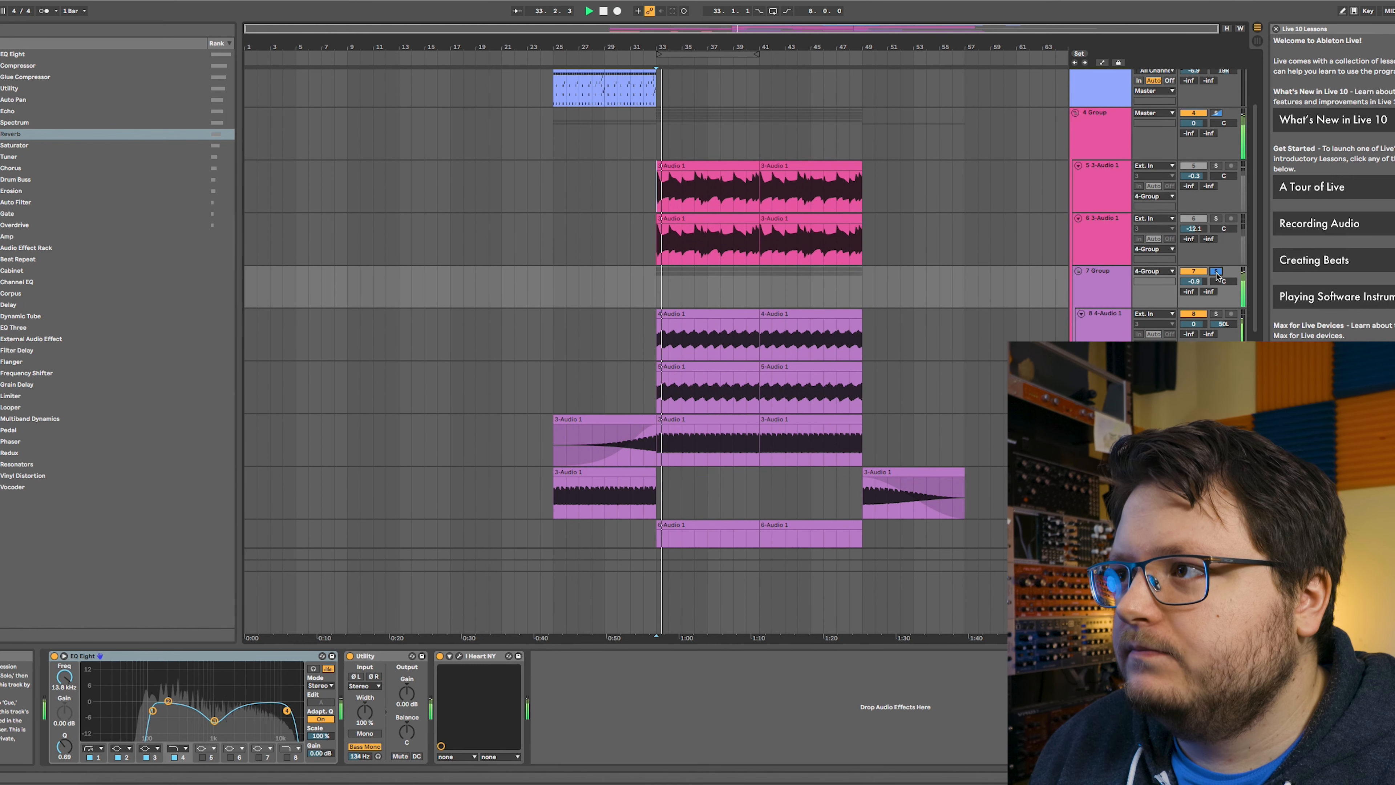
{"action": "left_click", "coordinate": [1216, 271]}
{"action": "left_click", "coordinate": [1216, 271]}
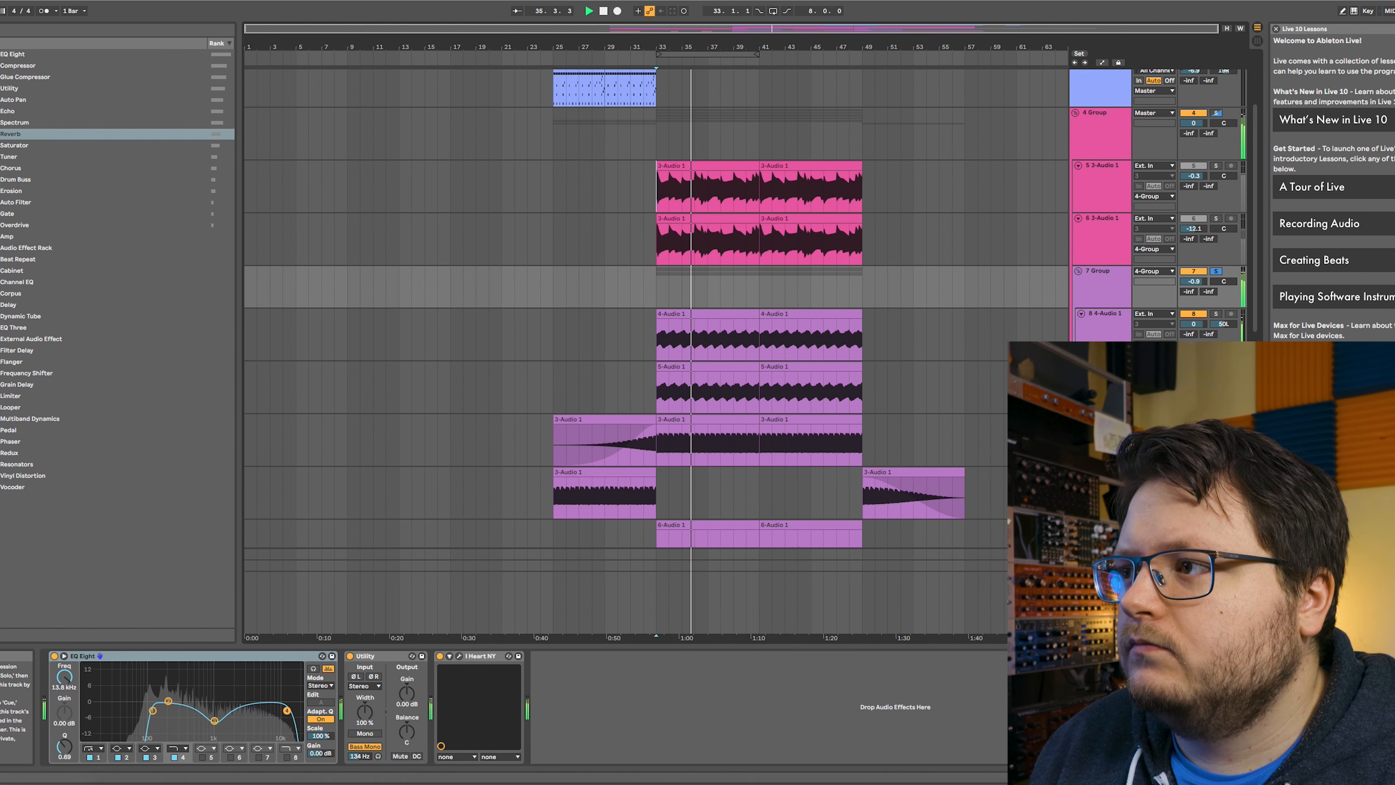
- Add tracks 5 and 6 to the soloed group 7, play the layers from bar 33, stop, and clear the solos
{"action": "scroll", "coordinate": [1120, 332], "scroll_direction": "up", "scroll_amount": 3}
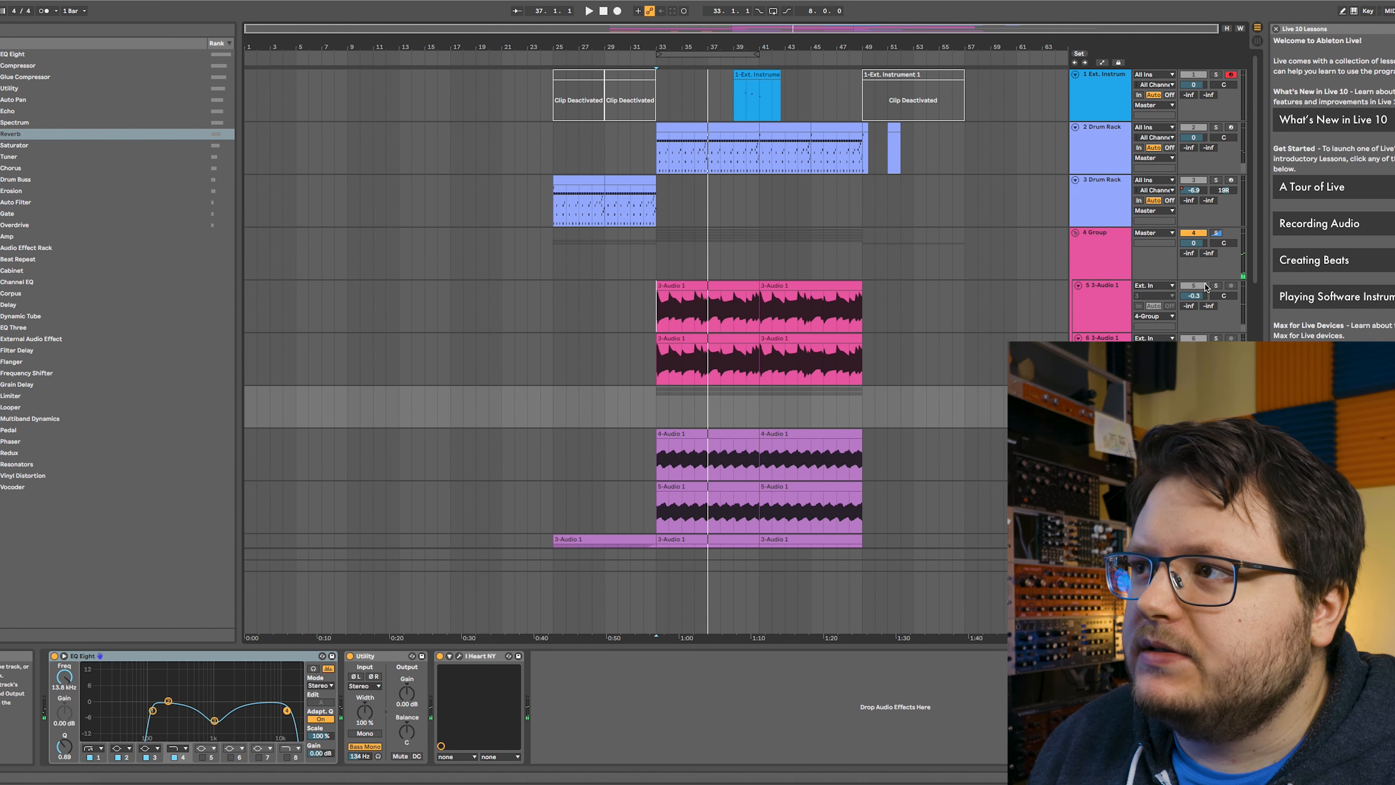
{"action": "key", "text": "space"}
{"action": "left_click", "coordinate": [1216, 286]}
{"action": "left_click", "coordinate": [1217, 338]}
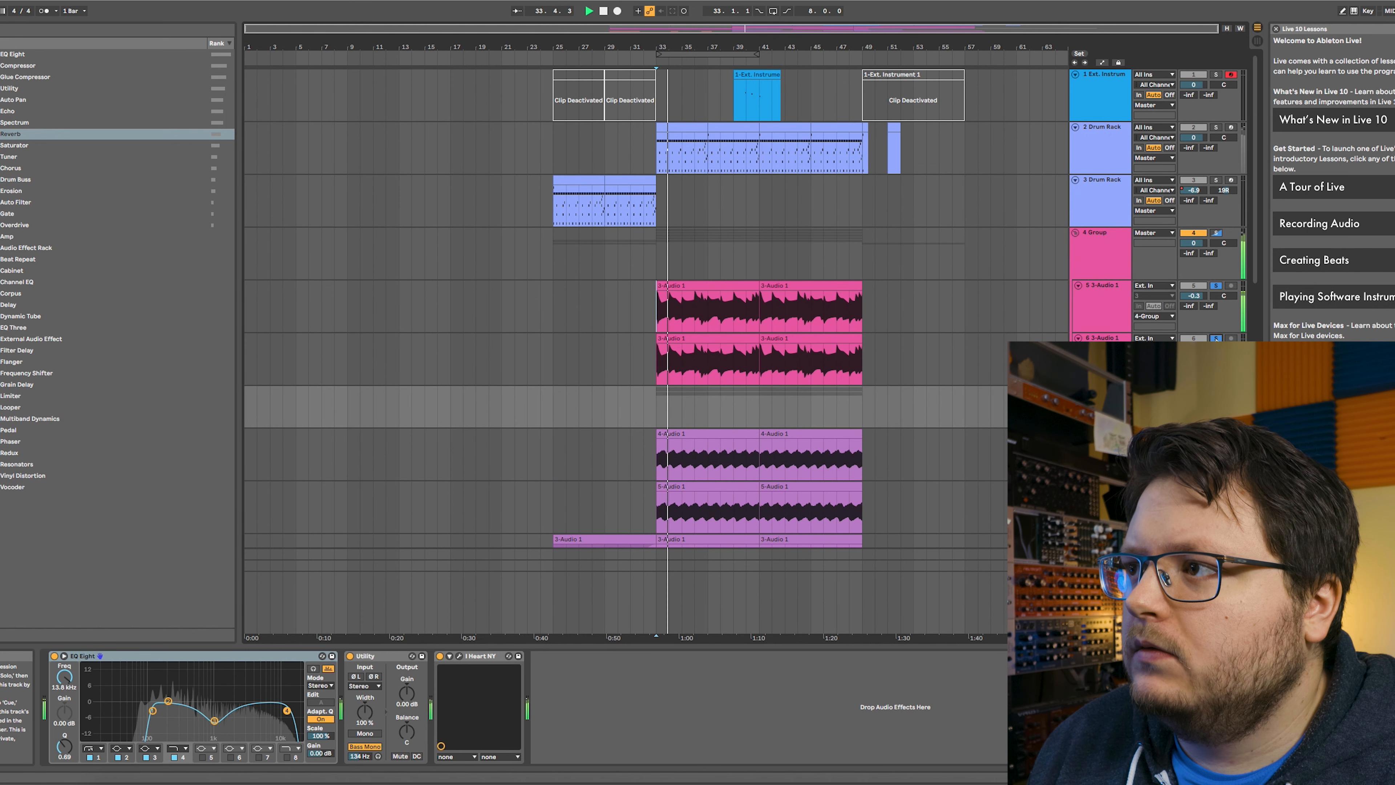
{"action": "left_click", "coordinate": [1216, 339]}
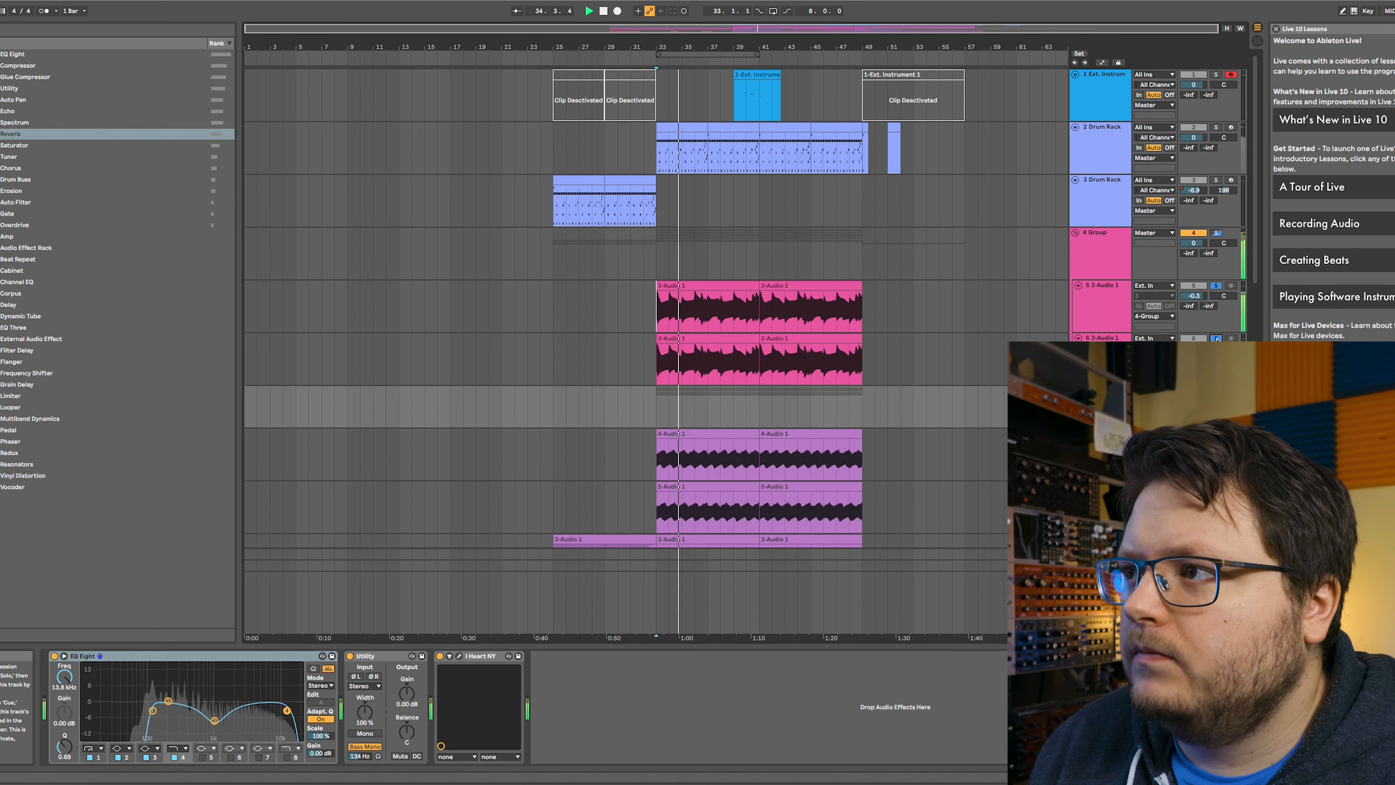
{"action": "left_click", "coordinate": [1216, 286]}
{"action": "key", "text": "space"}
- Show the devices on track 10, and select track 9 in group 7
{"action": "scroll", "coordinate": [1154, 332], "scroll_direction": "down", "scroll_amount": 2}
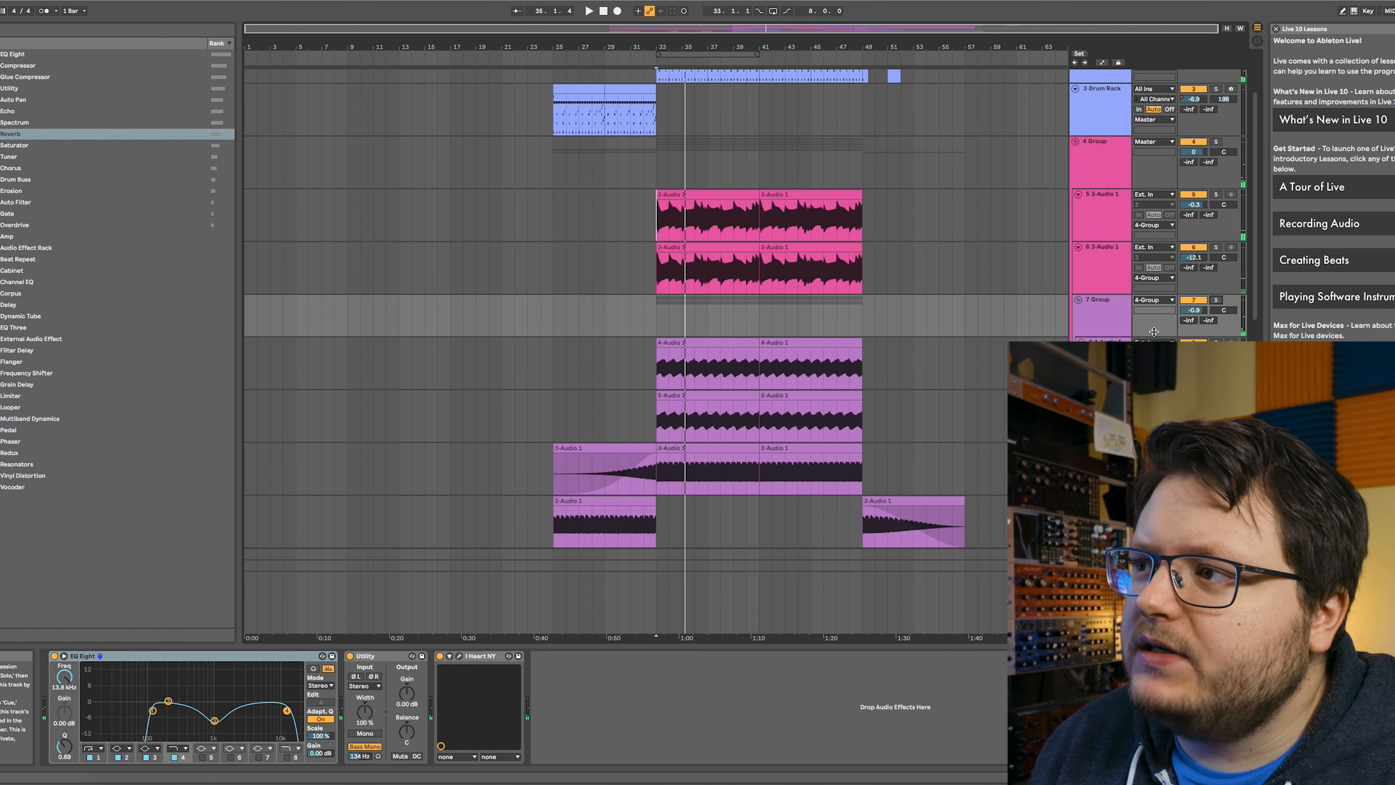
{"action": "scroll", "coordinate": [1154, 332], "scroll_direction": "down", "scroll_amount": 3}
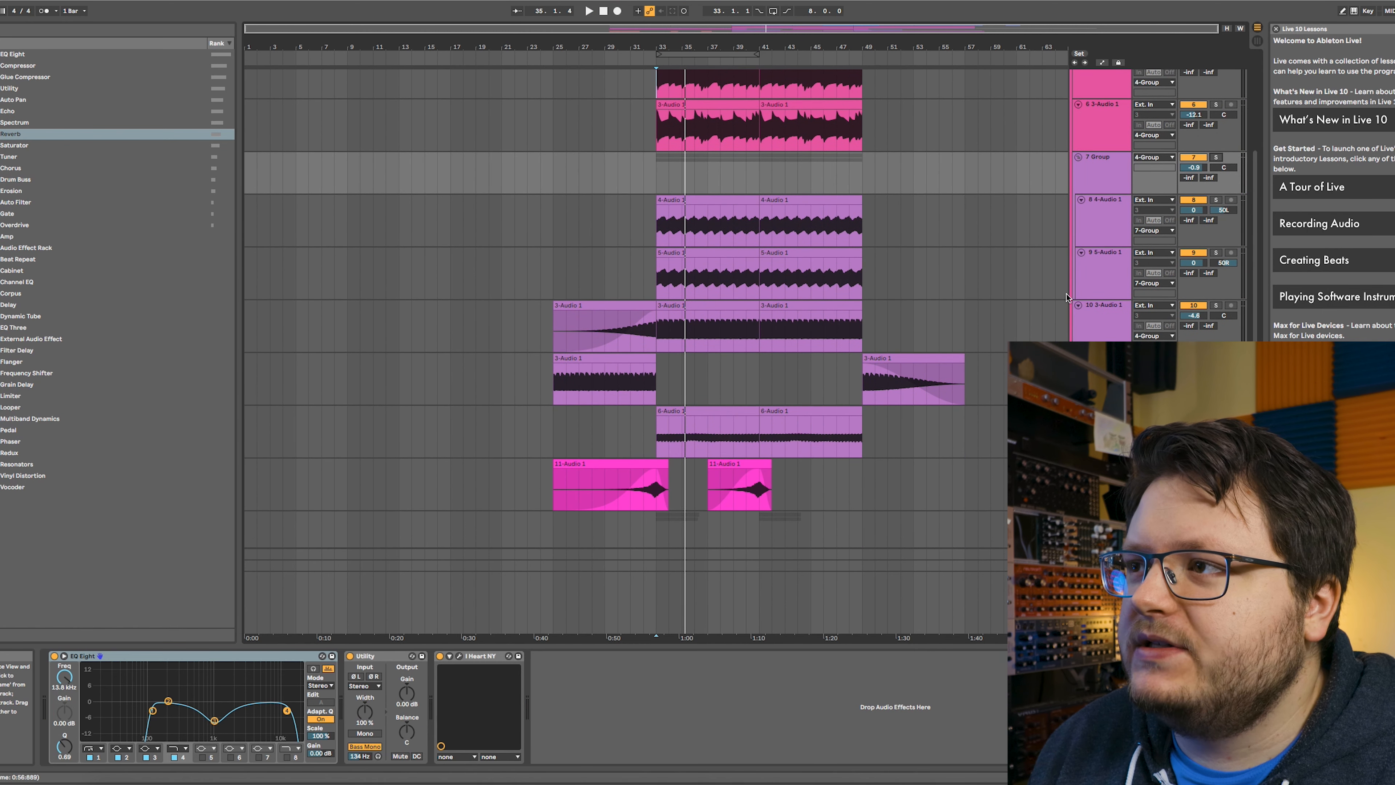
{"action": "left_click", "coordinate": [1091, 325]}
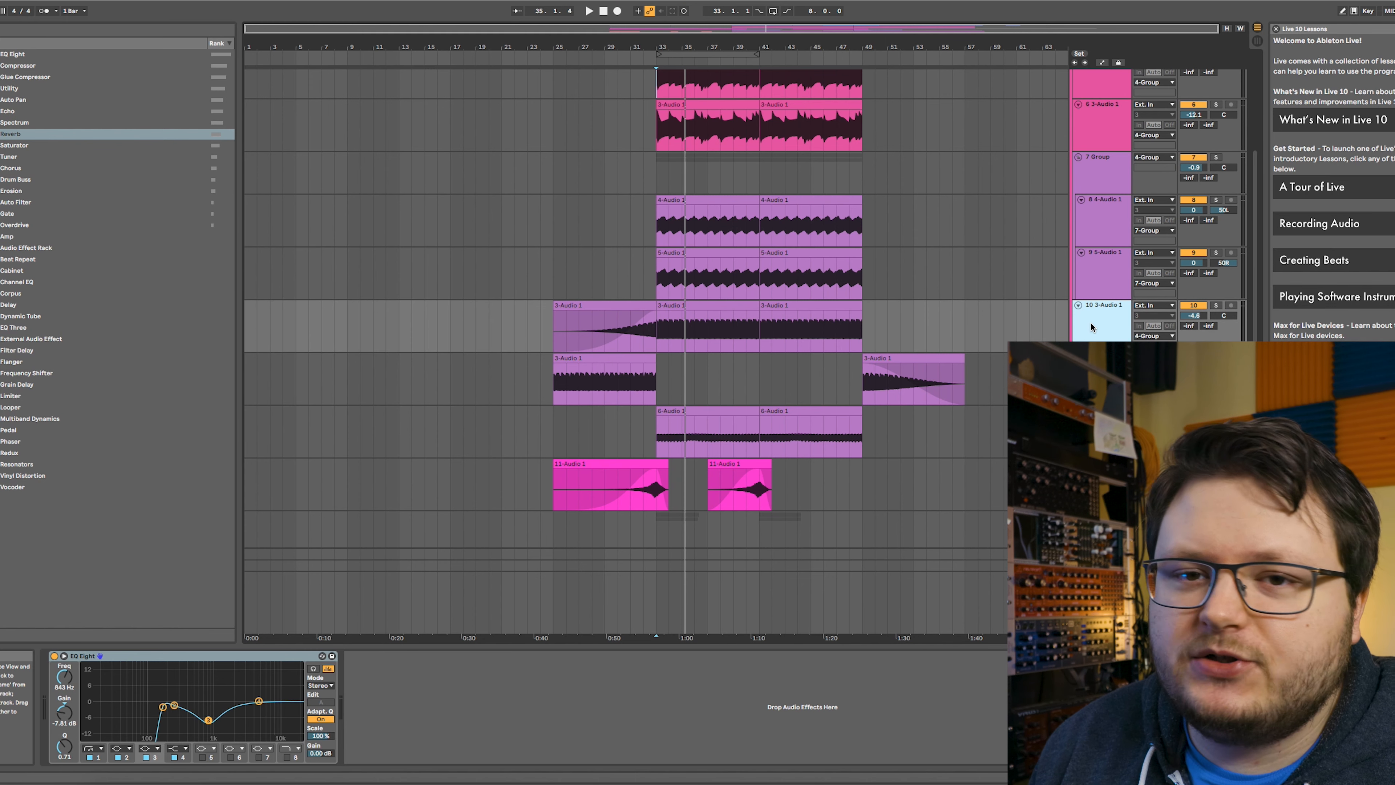
{"action": "scroll", "coordinate": [1090, 326], "scroll_direction": "up", "scroll_amount": 1}
{"action": "left_click", "coordinate": [1107, 327]}
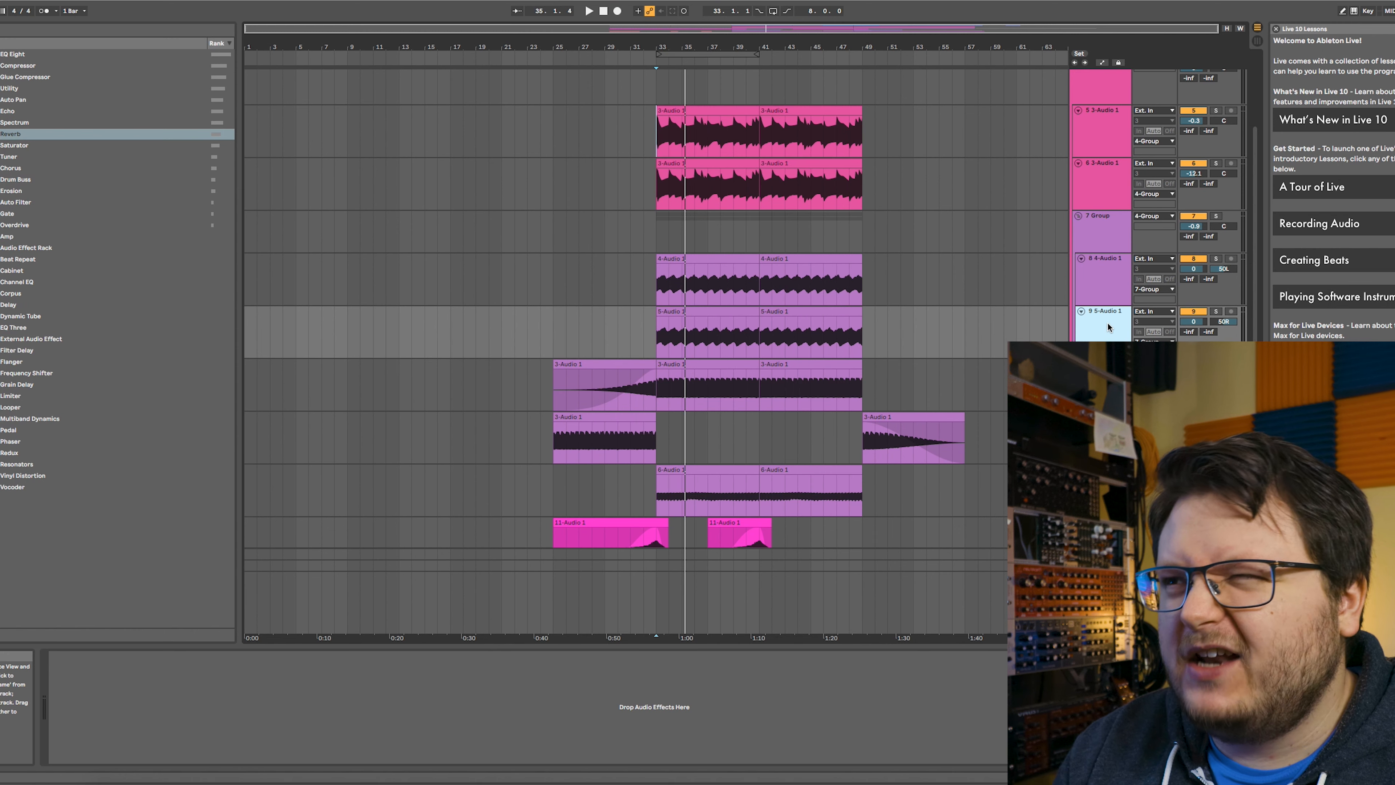
- Show the device chains of tracks 8 and 9 in group 7, and of track 10
{"action": "left_click", "coordinate": [1104, 287]}
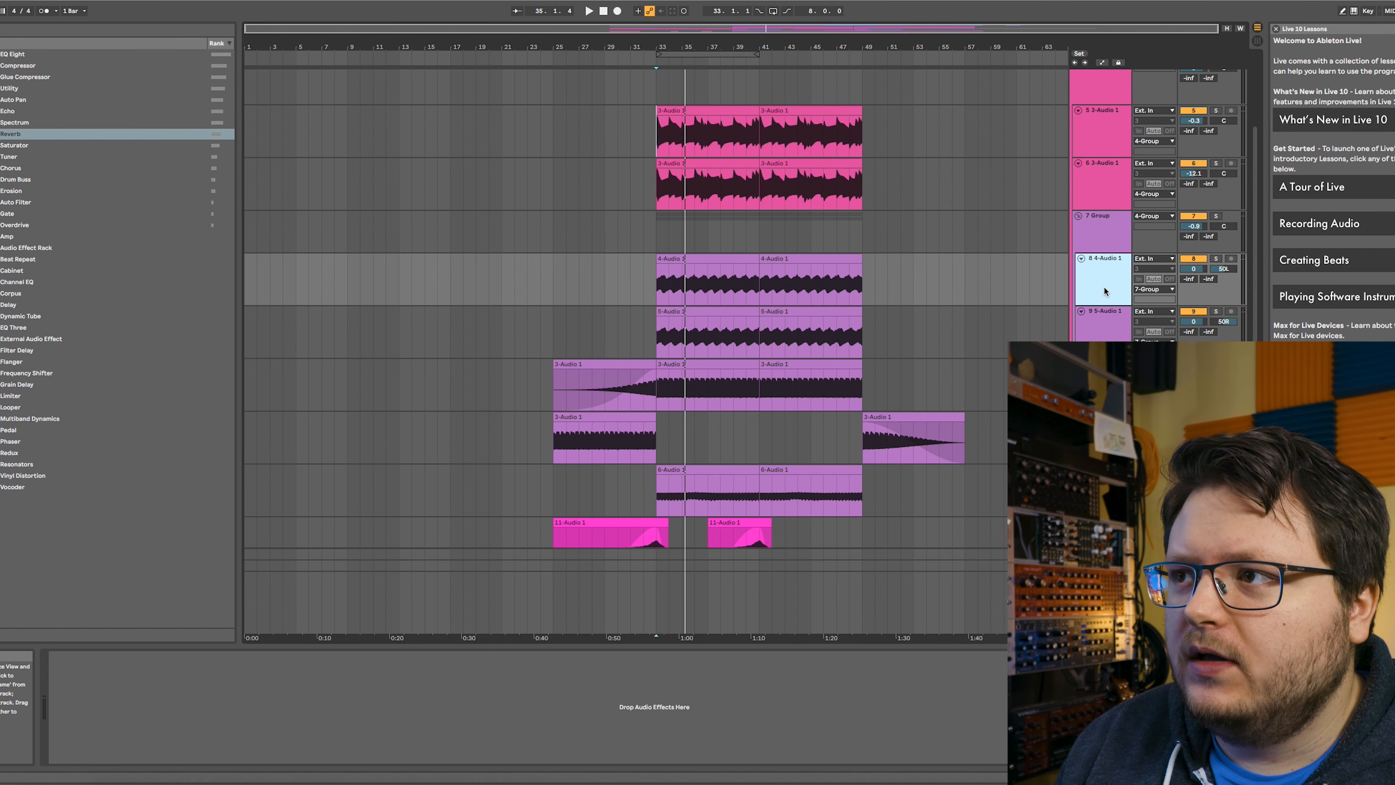
{"action": "left_click", "coordinate": [1120, 329]}
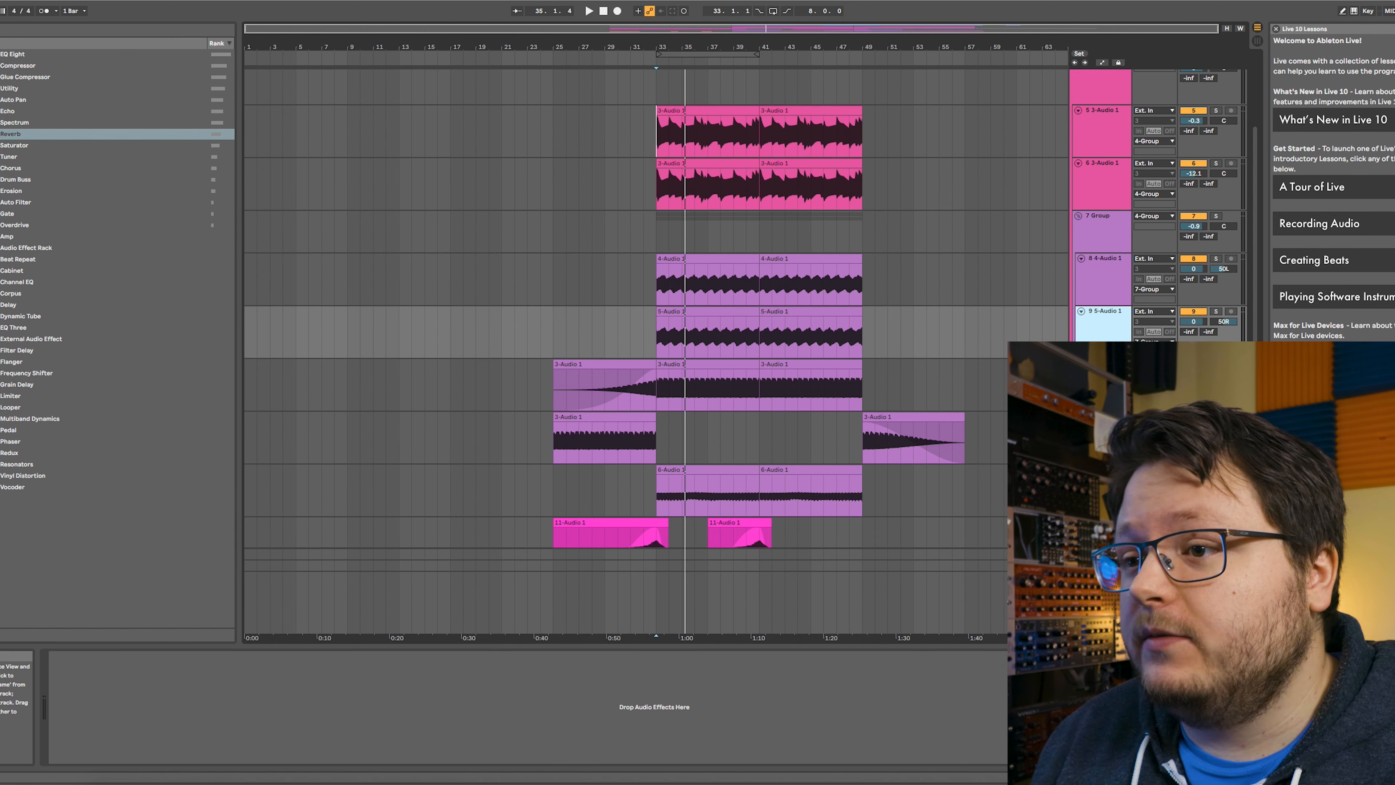
{"action": "left_click", "coordinate": [1107, 382]}
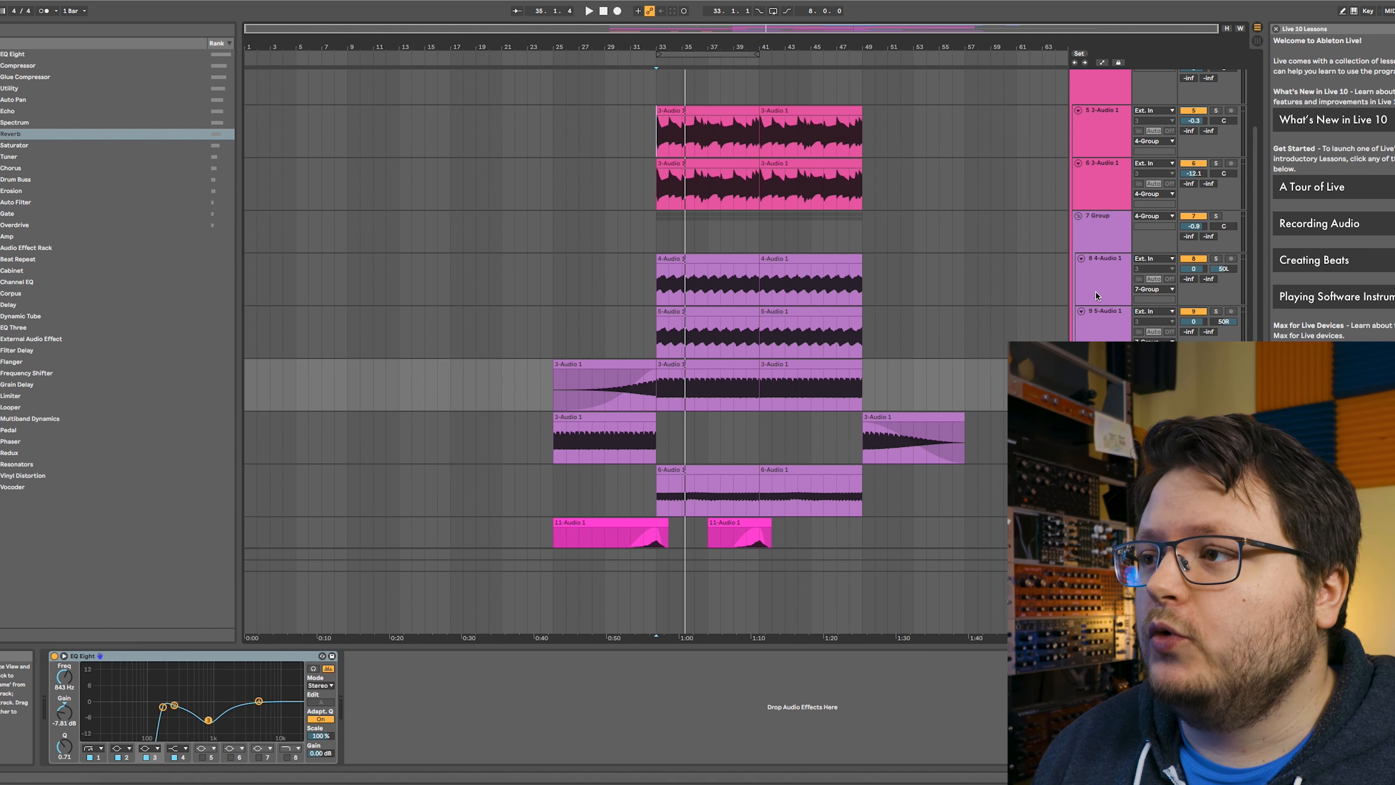
- Solo track 12 and play it from bar 33 with its Auto Pan, Echo, Compressor and EQ Eight shown, and stop
{"action": "scroll", "coordinate": [1099, 292], "scroll_direction": "down", "scroll_amount": 3}
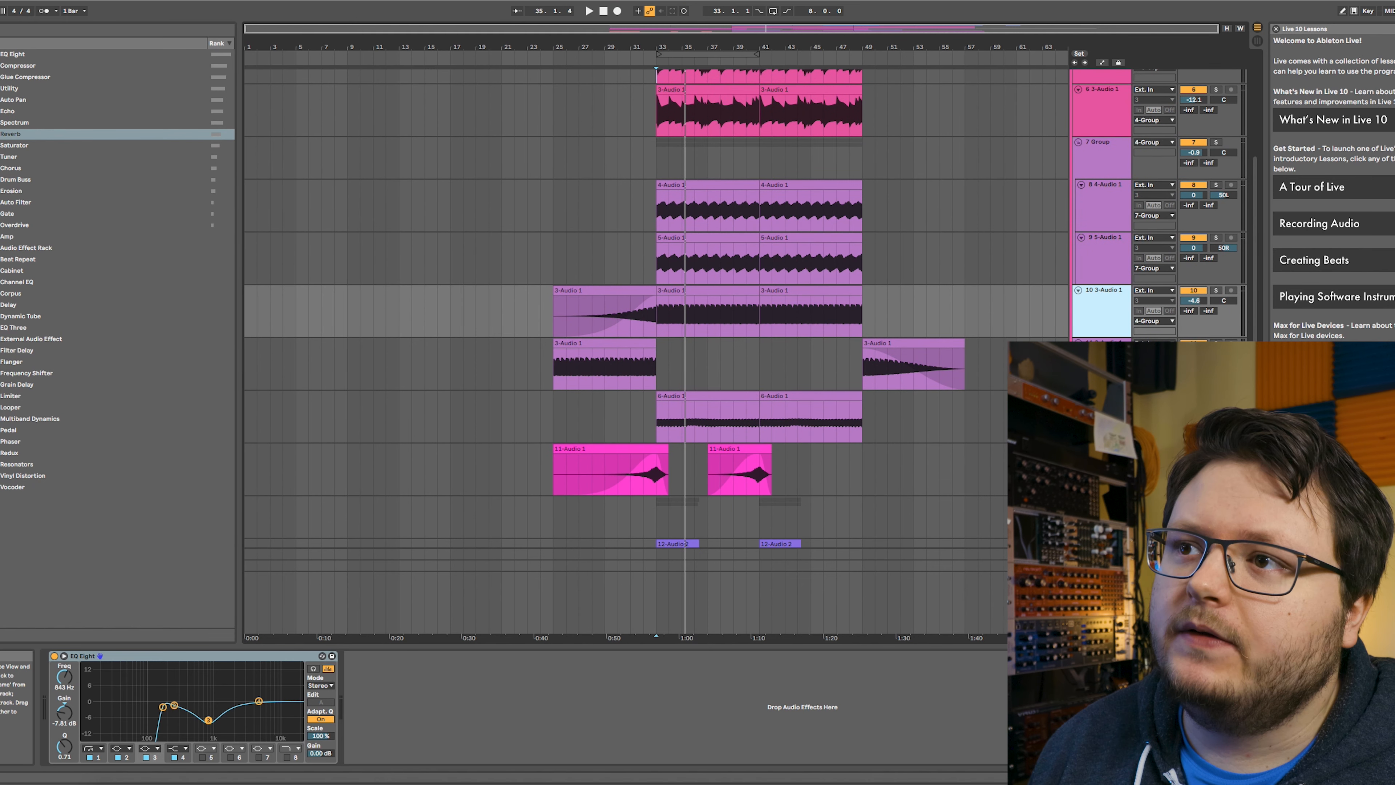
{"action": "scroll", "coordinate": [1101, 329], "scroll_direction": "down", "scroll_amount": 4}
{"action": "left_click", "coordinate": [1103, 321]}
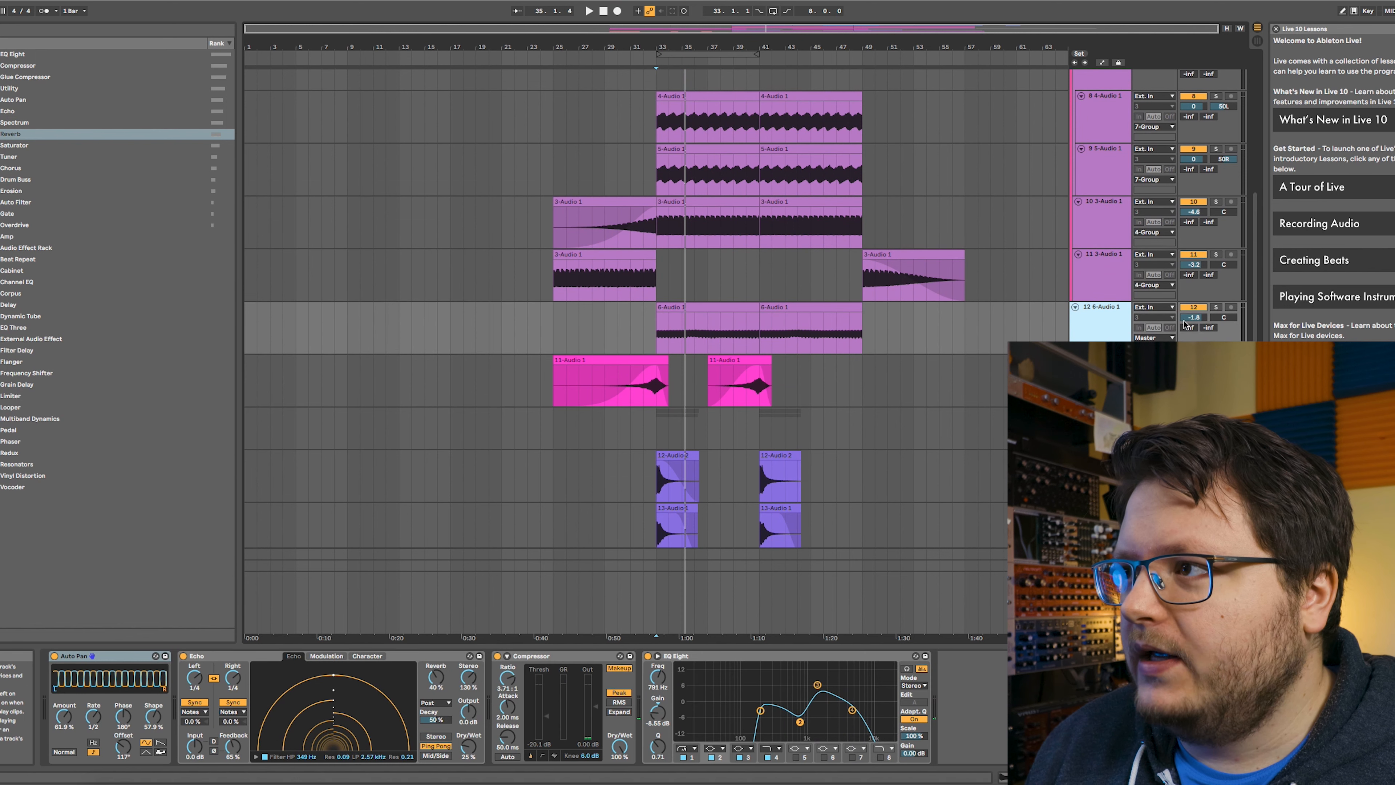
{"action": "left_click", "coordinate": [1216, 308]}
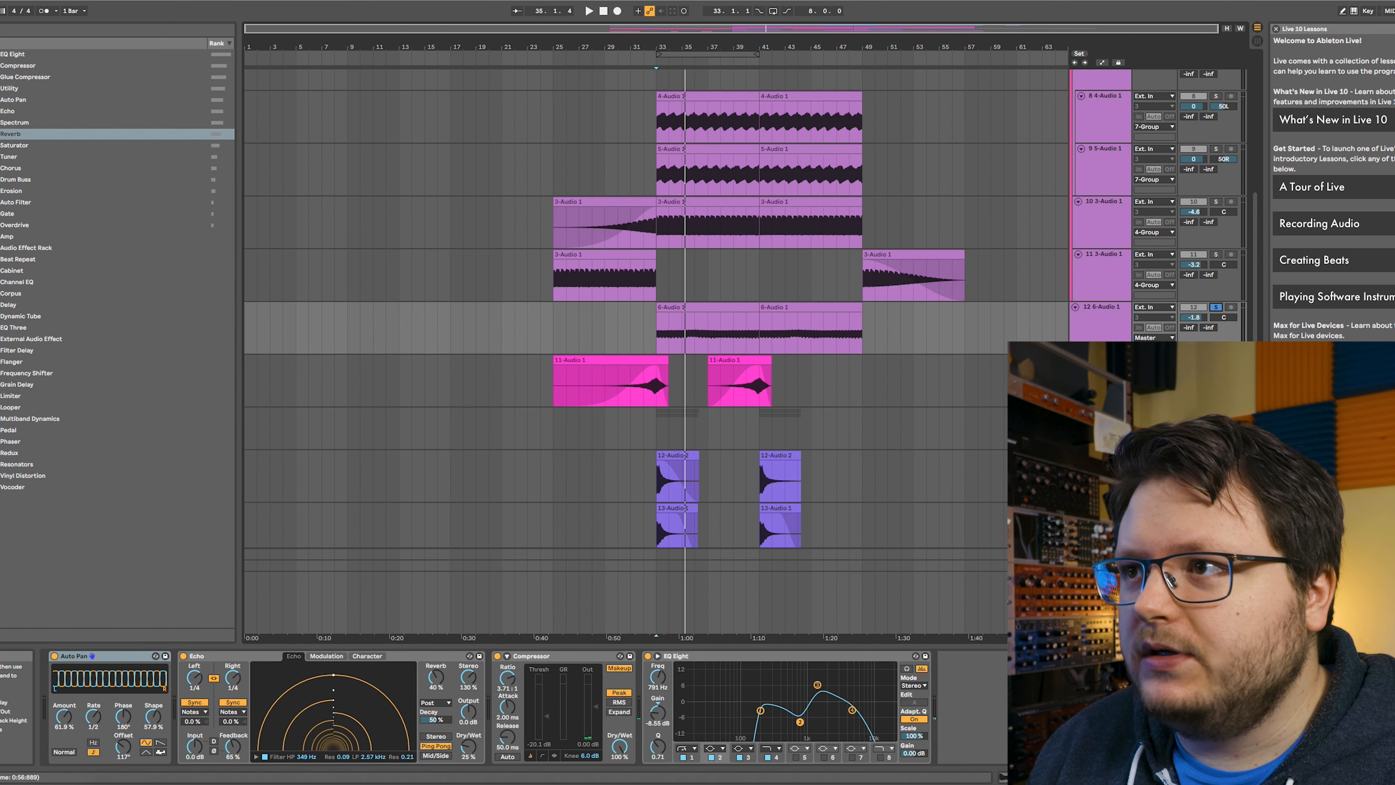
{"action": "key", "text": "space"}
{"action": "left_click", "coordinate": [1106, 334]}
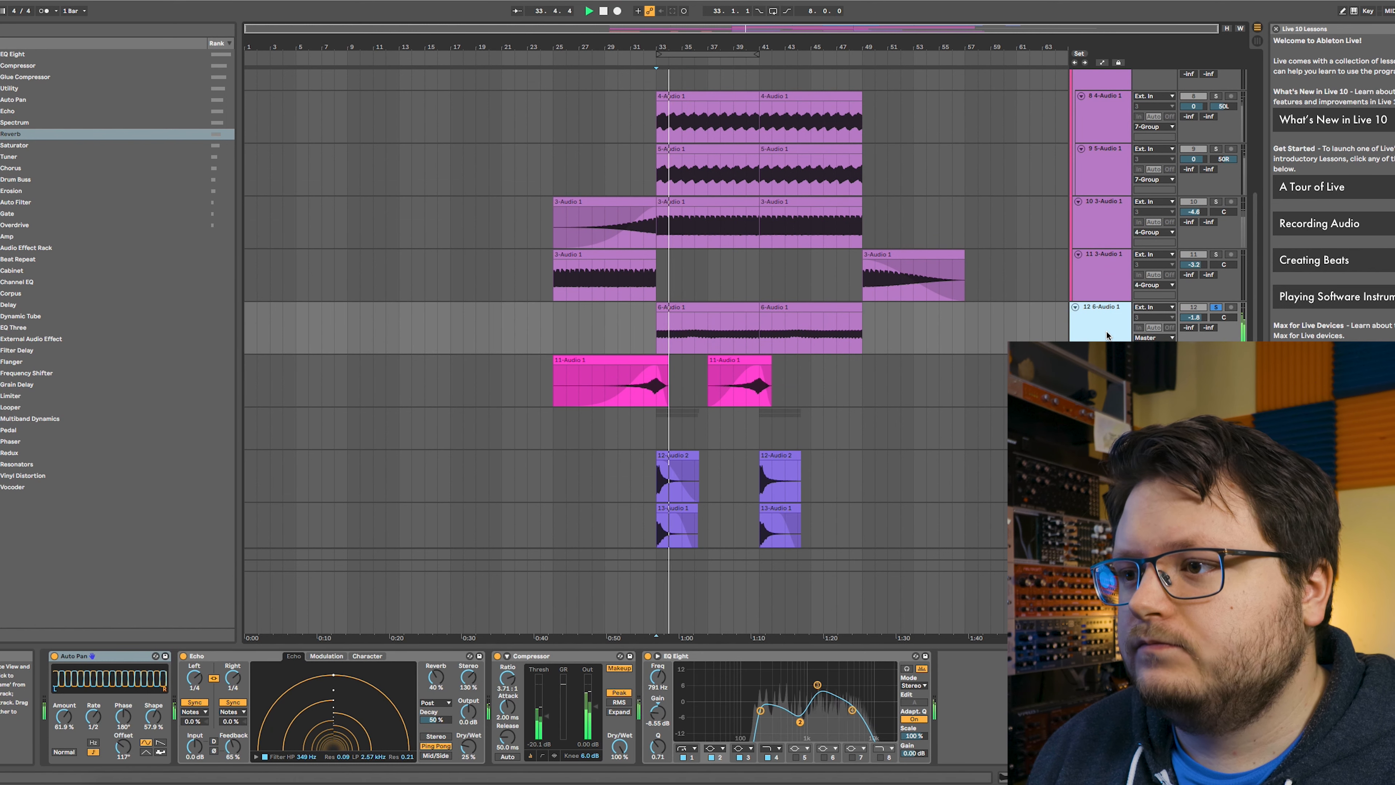
{"action": "key", "text": "space"}
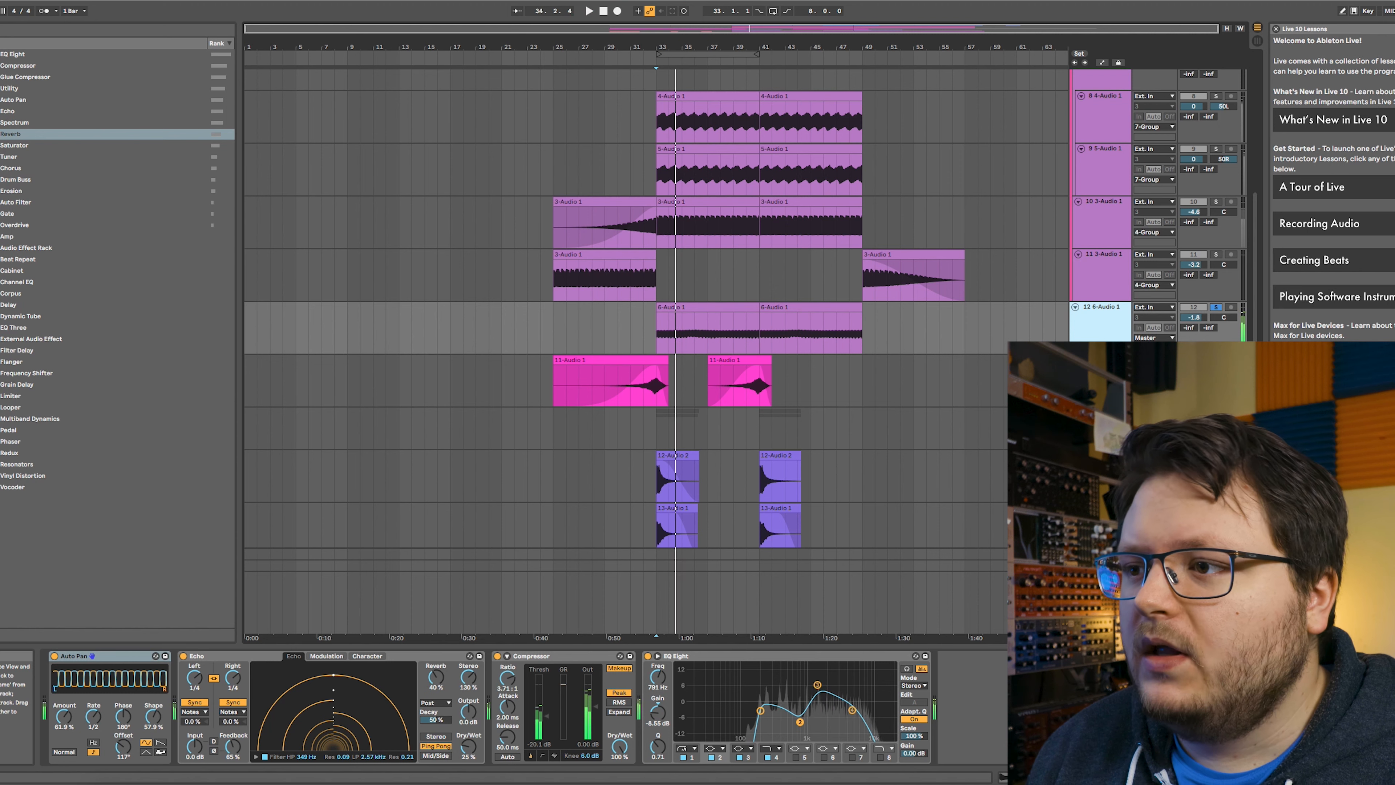
- Replay soloed track 12, nudge its EQ Eight low-cut band to 212 Hz, stop, and select the Echo device
{"action": "left_click", "coordinate": [818, 686]}
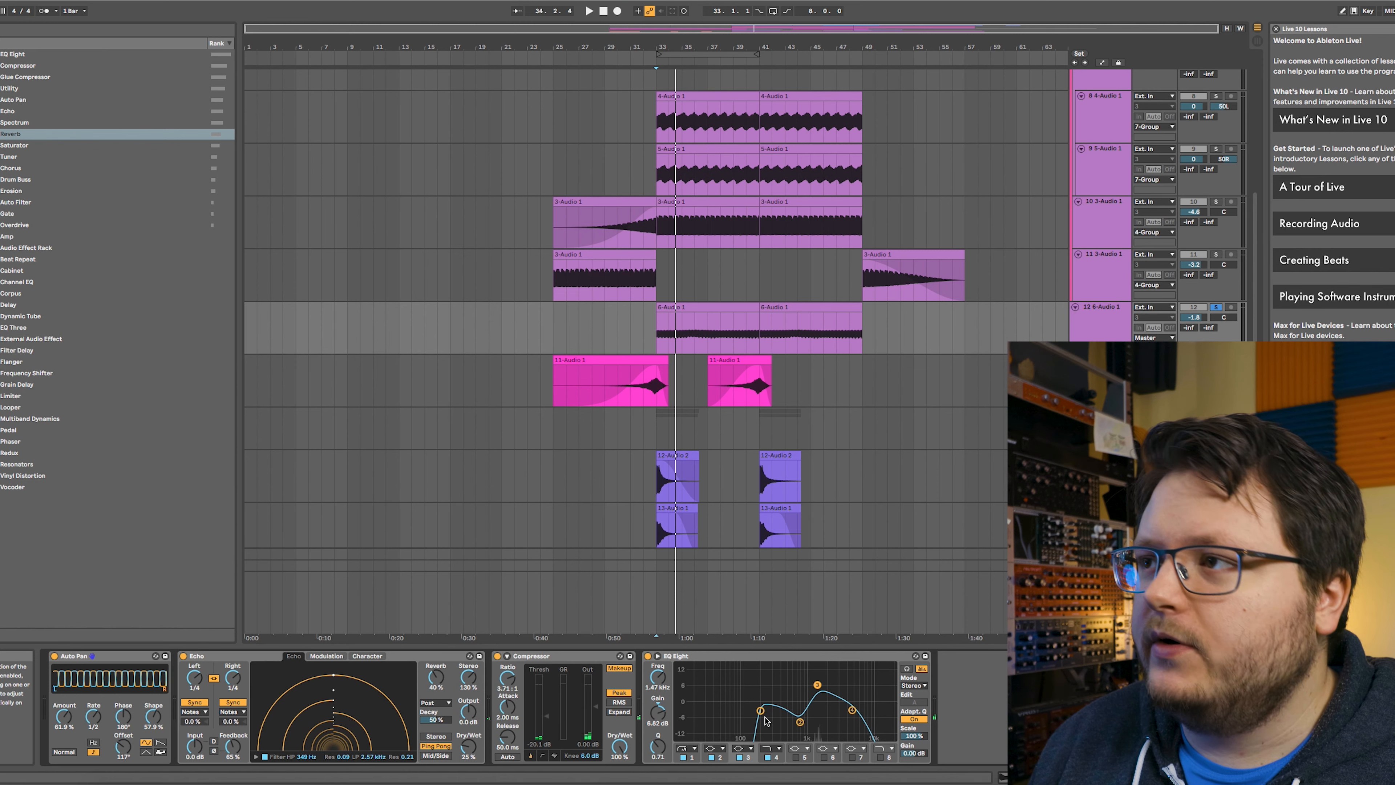
{"action": "left_click", "coordinate": [1098, 325]}
{"action": "key", "text": "space"}
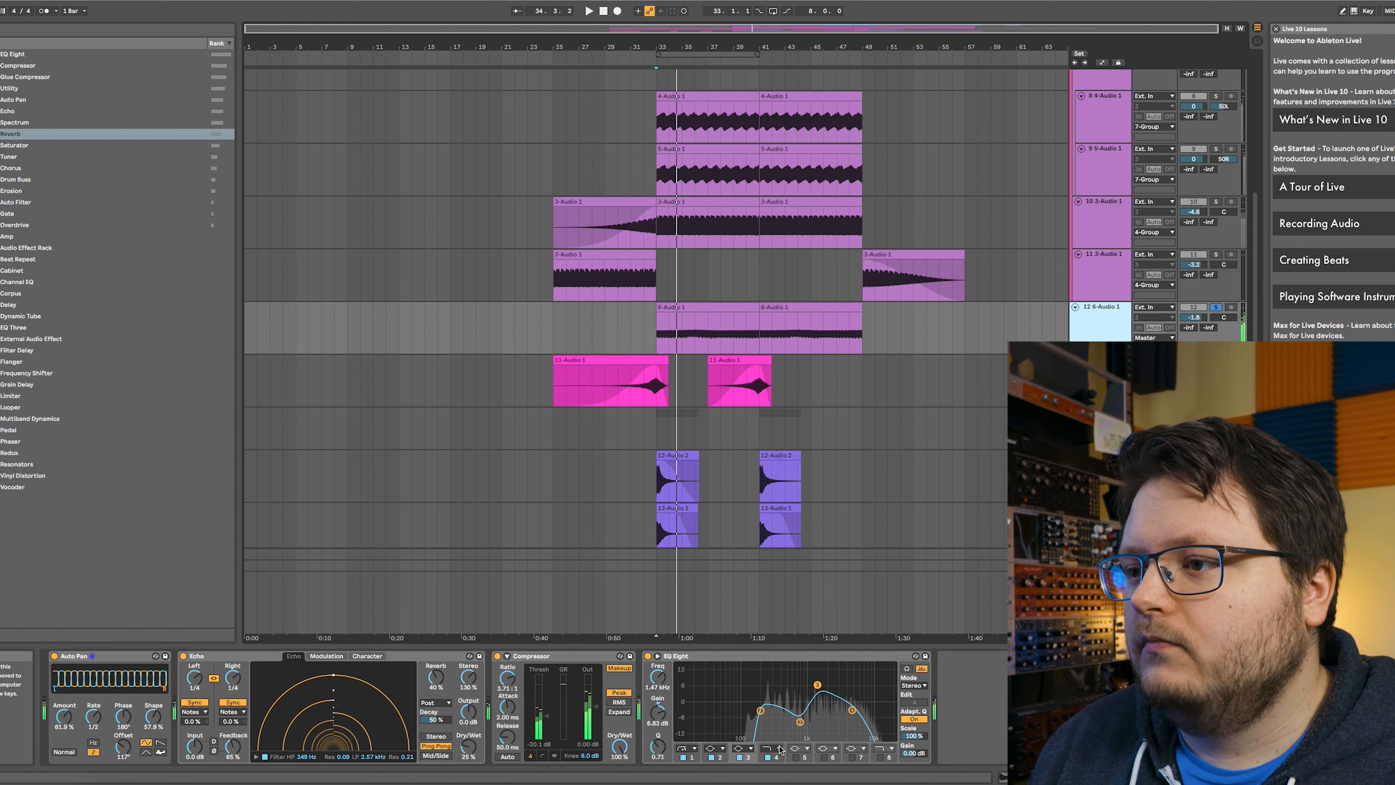
{"action": "mouse_move", "coordinate": [760, 711]}
{"action": "left_mouse_down"}
{"action": "mouse_move", "coordinate": [716, 711]}
{"action": "mouse_move", "coordinate": [762, 712]}
{"action": "left_mouse_up"}
{"action": "key", "text": "space"}
{"action": "left_click", "coordinate": [1102, 328]}
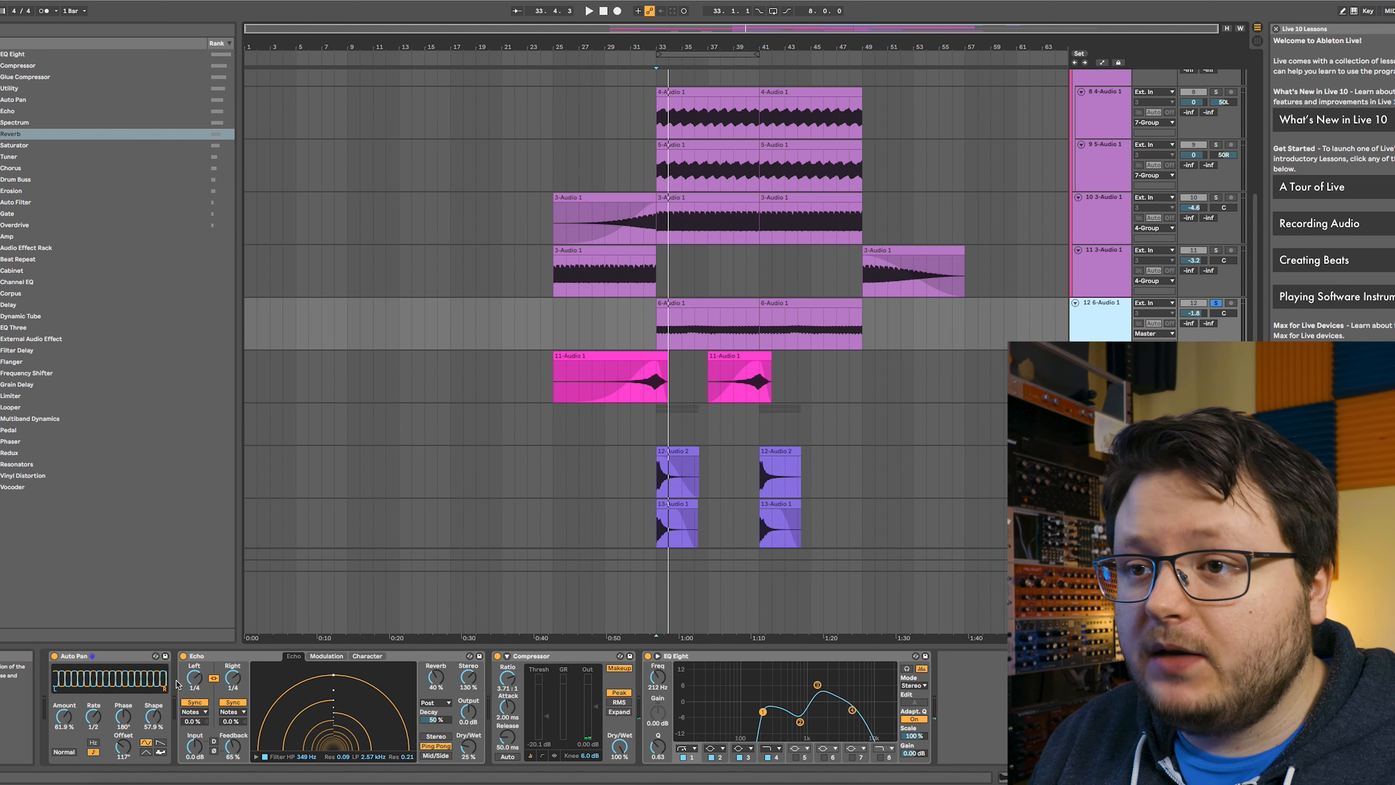
{"action": "left_click", "coordinate": [231, 657]}
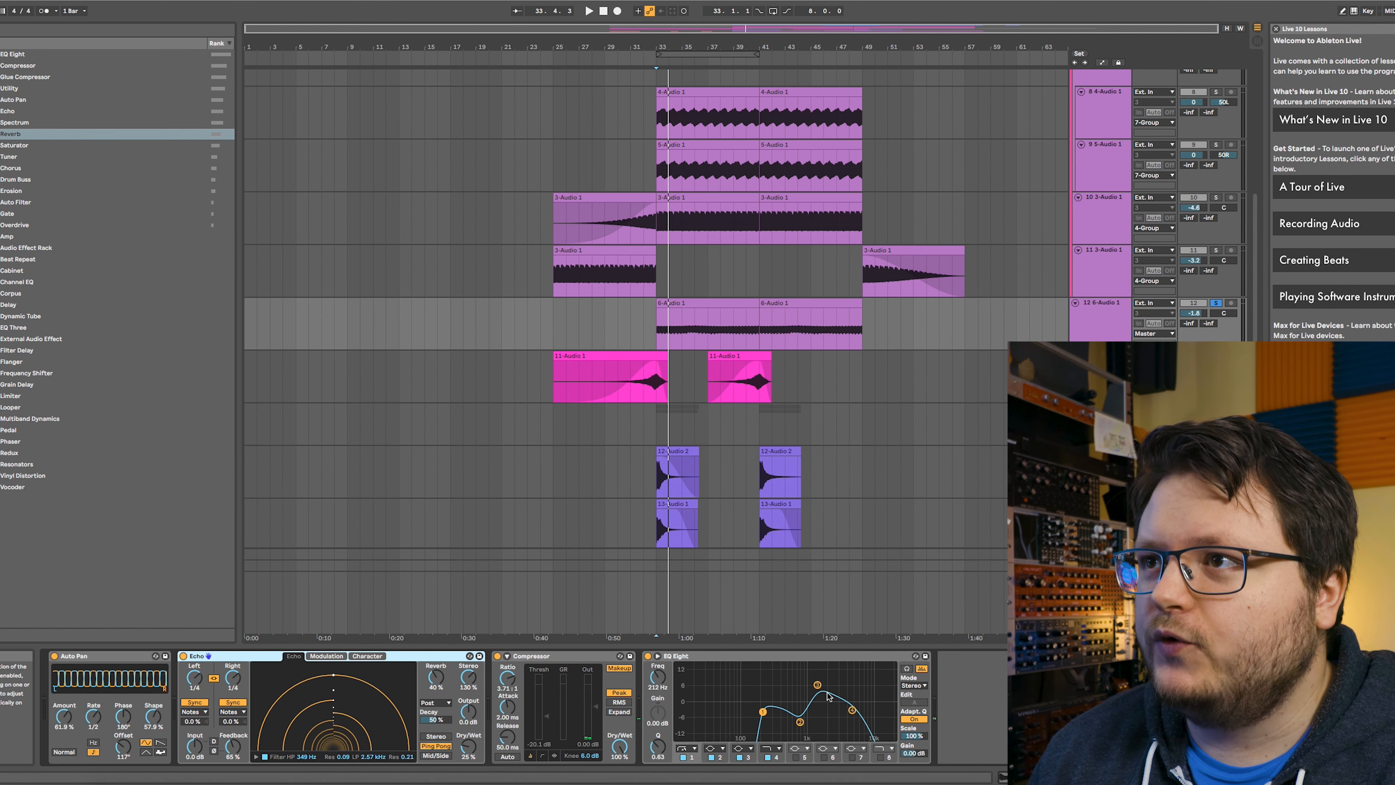
- Compare the device chains of track 10, group 7, and tracks 5 and 6 in group 4
{"action": "left_click", "coordinate": [1105, 238]}
{"action": "scroll", "coordinate": [1093, 248], "scroll_direction": "up", "scroll_amount": 2}
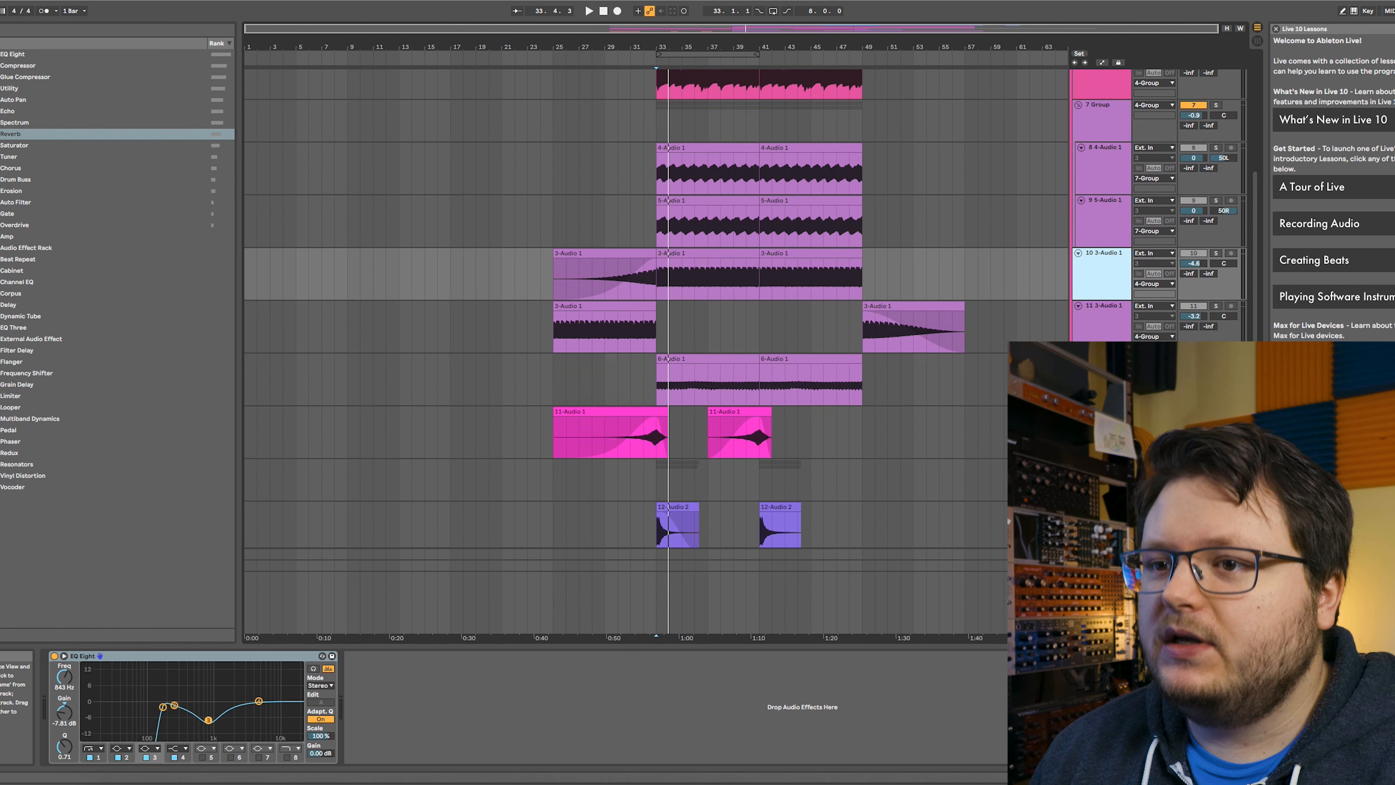
{"action": "left_click", "coordinate": [1116, 133]}
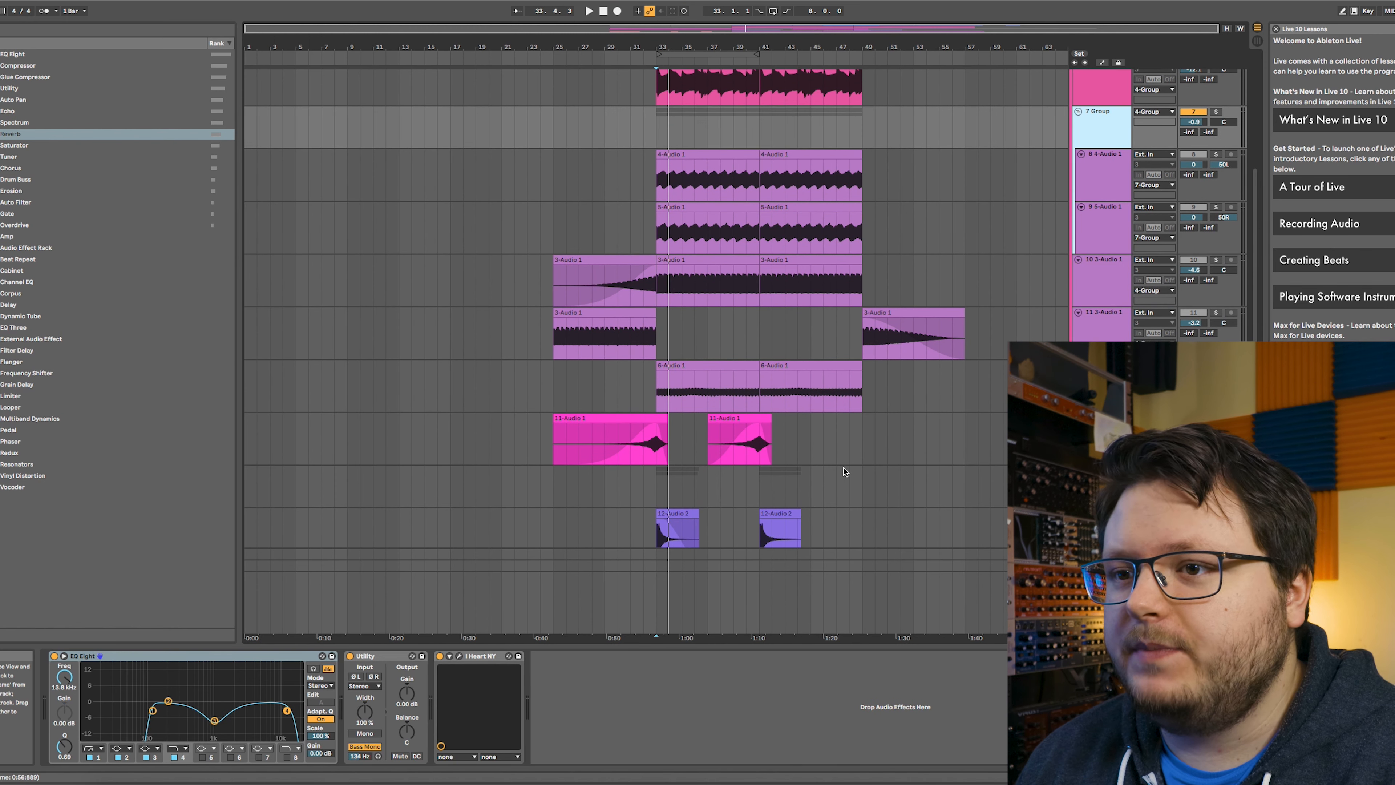
{"action": "scroll", "coordinate": [1099, 165], "scroll_direction": "up", "scroll_amount": 4}
{"action": "left_click", "coordinate": [1110, 200]}
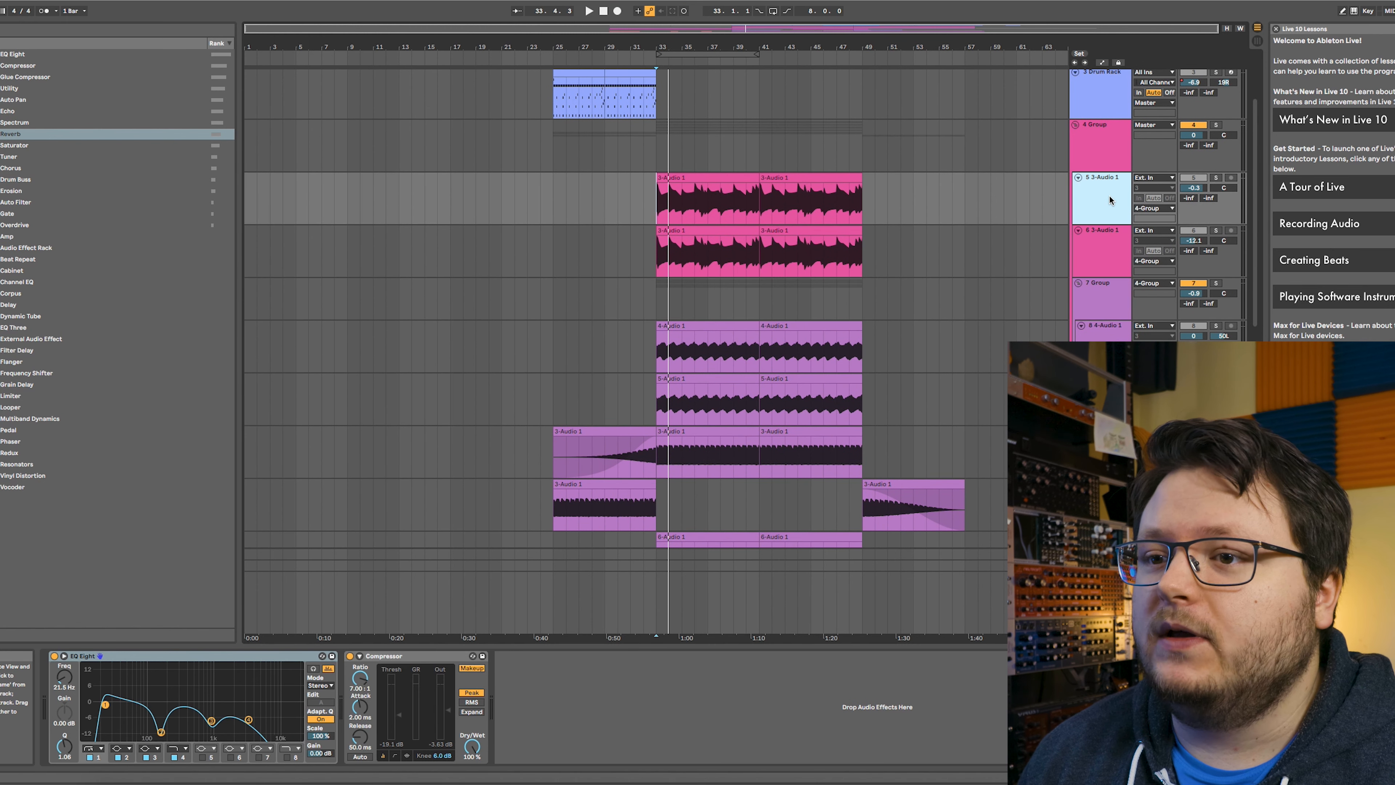
{"action": "left_click", "coordinate": [1105, 233]}
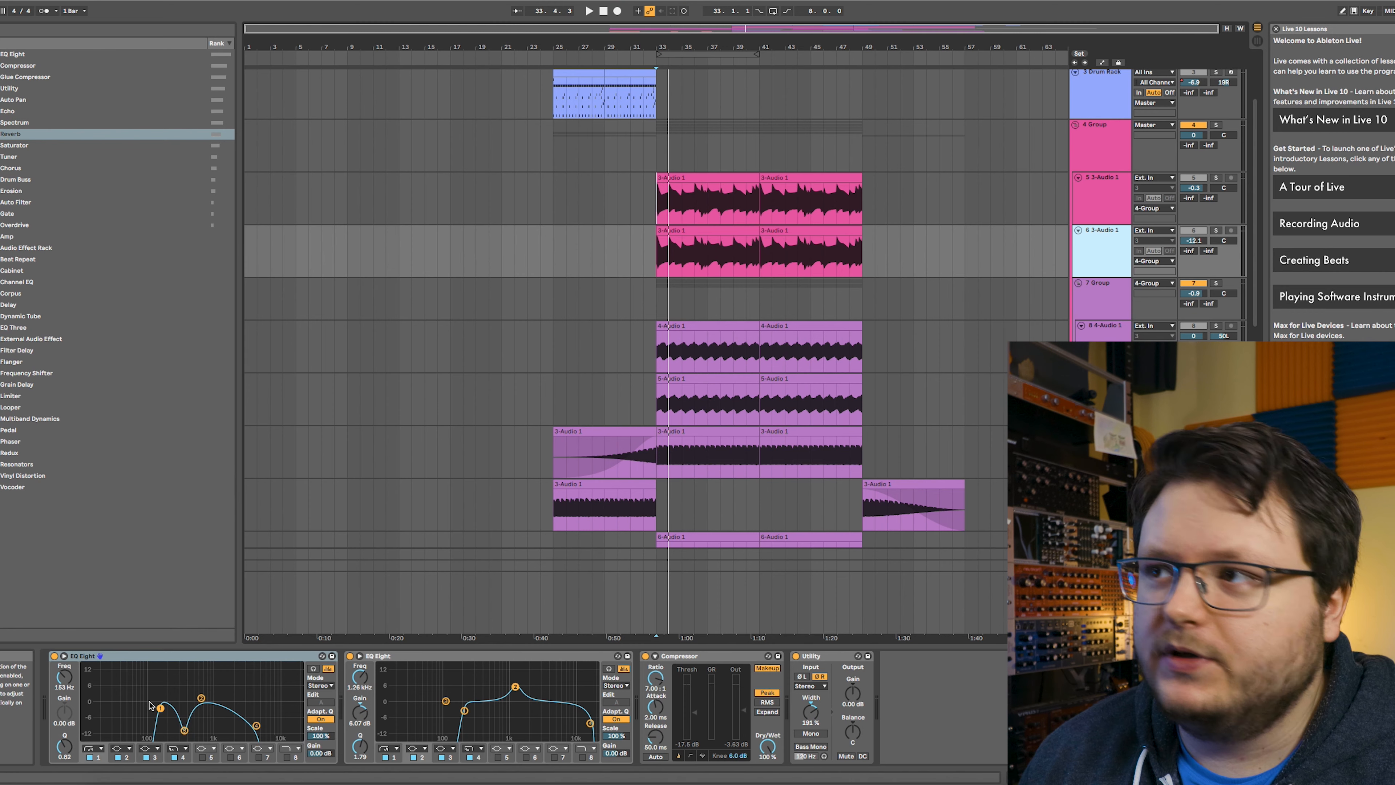
- Play track 12 from bar 33 and clear its solo during playback to hear the full mix
{"action": "scroll", "coordinate": [1106, 234], "scroll_direction": "down", "scroll_amount": 4}
{"action": "scroll", "coordinate": [1106, 235], "scroll_direction": "down", "scroll_amount": 2}
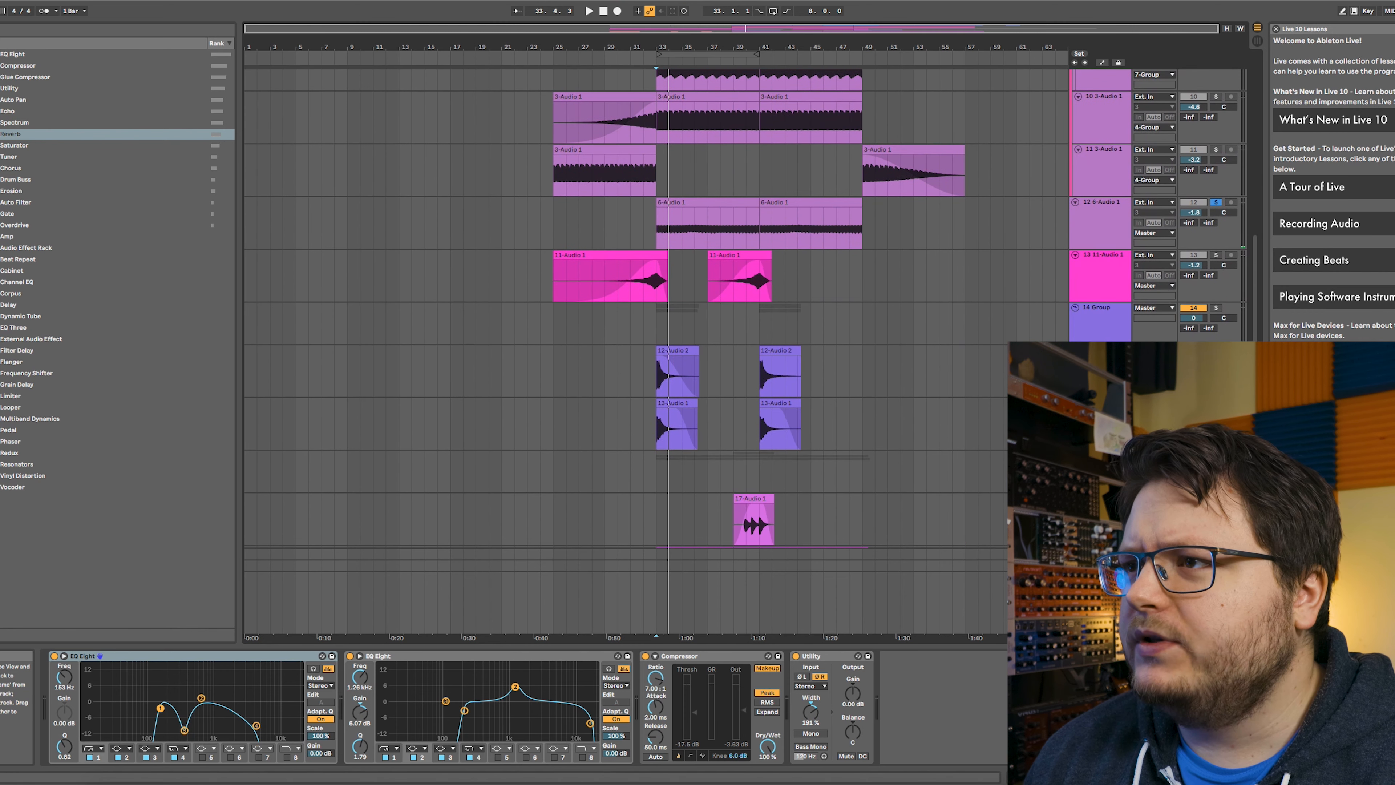
{"action": "left_click", "coordinate": [1105, 218]}
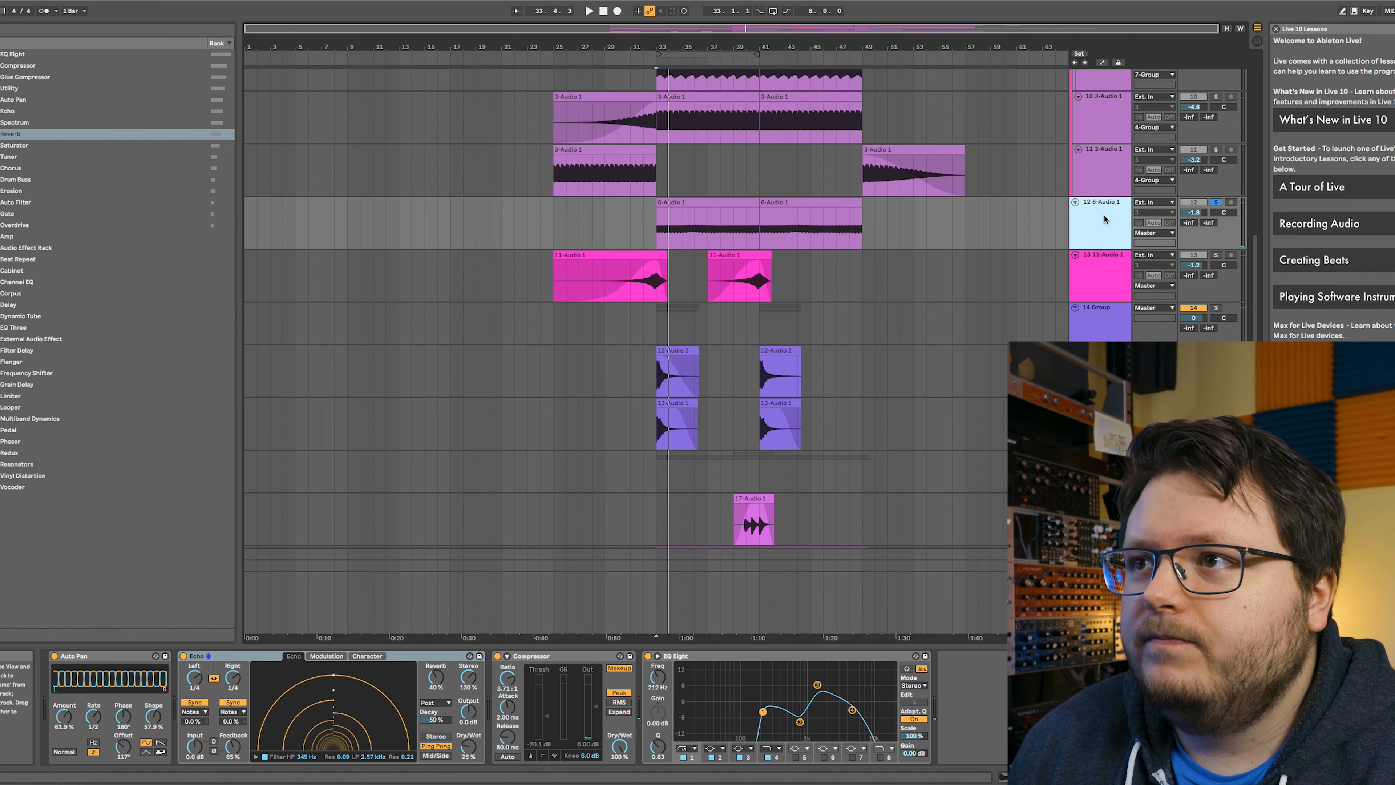
{"action": "key", "text": "space"}
{"action": "left_click", "coordinate": [1215, 202]}
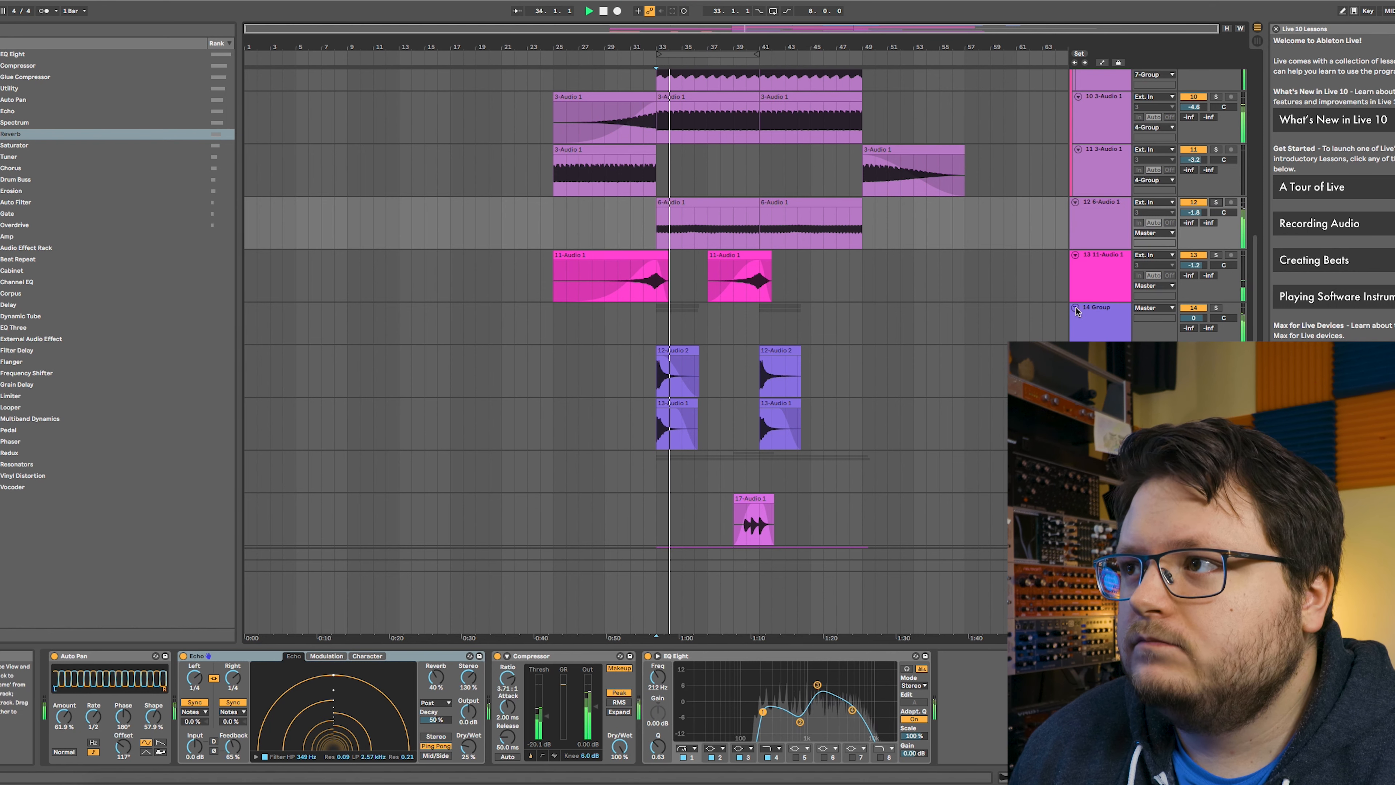
- Stop playback, show the sidechained Compressor on group 4, and look over the tracks inside and below the group
{"action": "scroll", "coordinate": [1076, 315], "scroll_direction": "up", "scroll_amount": 3}
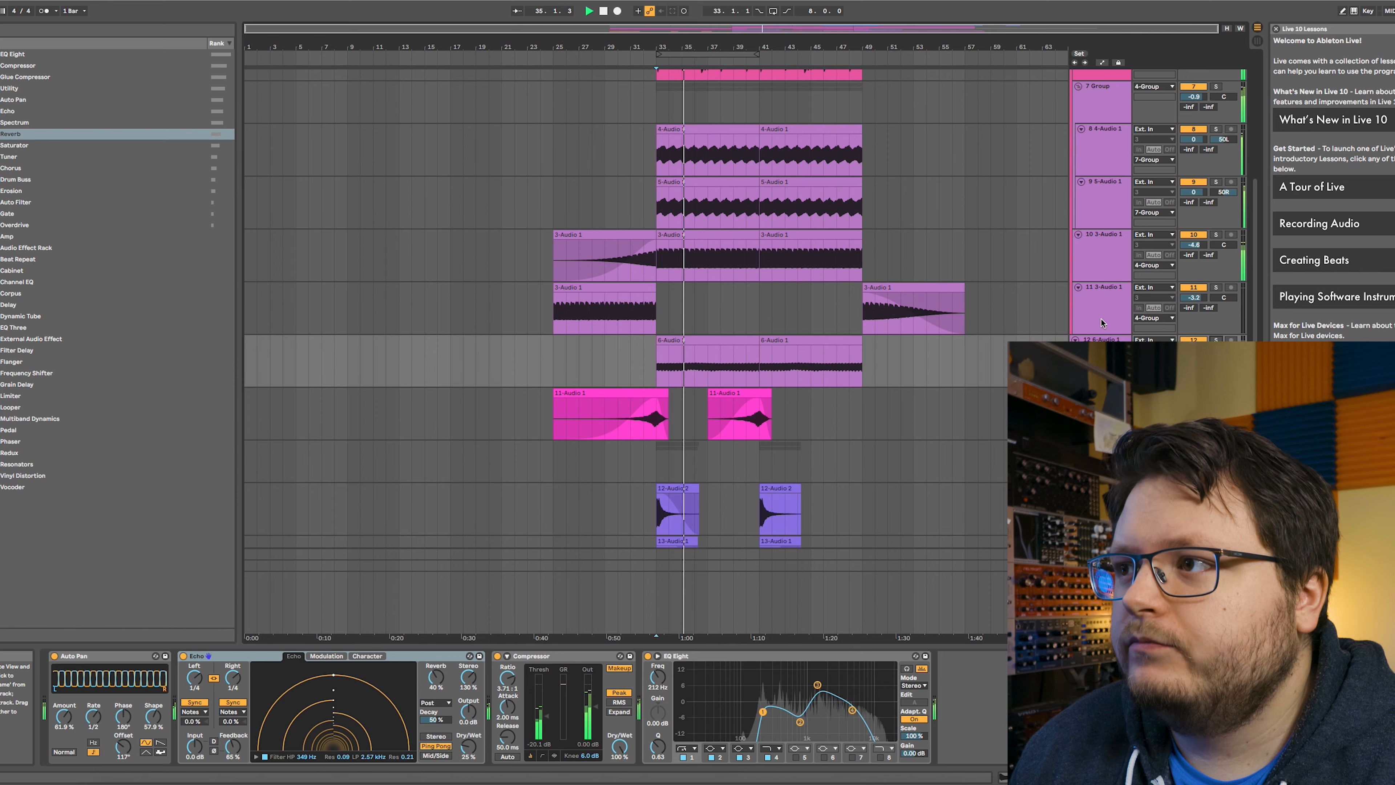
{"action": "scroll", "coordinate": [1076, 315], "scroll_direction": "up", "scroll_amount": 6}
{"action": "left_click", "coordinate": [1089, 254]}
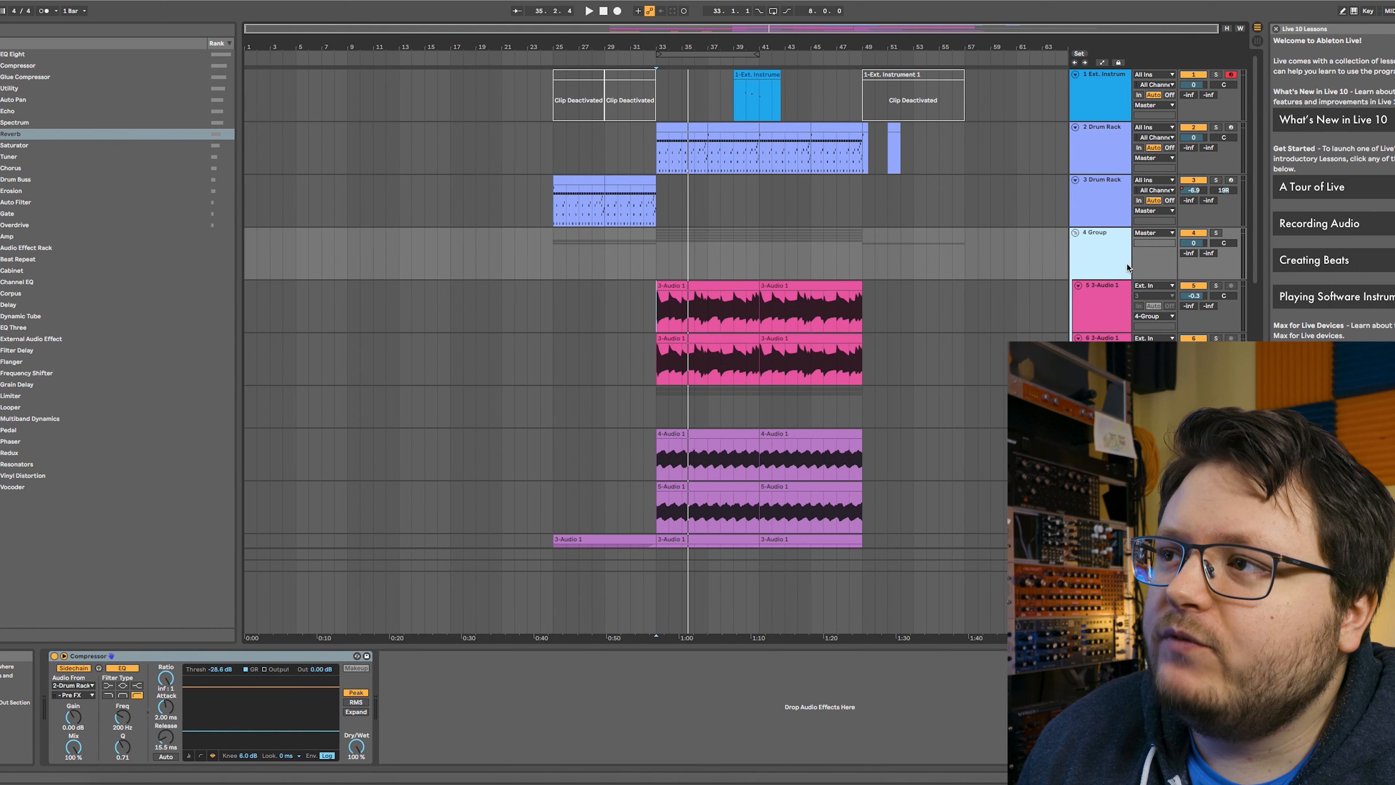
{"action": "scroll", "coordinate": [1097, 266], "scroll_direction": "down", "scroll_amount": 2}
{"action": "scroll", "coordinate": [1097, 267], "scroll_direction": "down", "scroll_amount": 9}
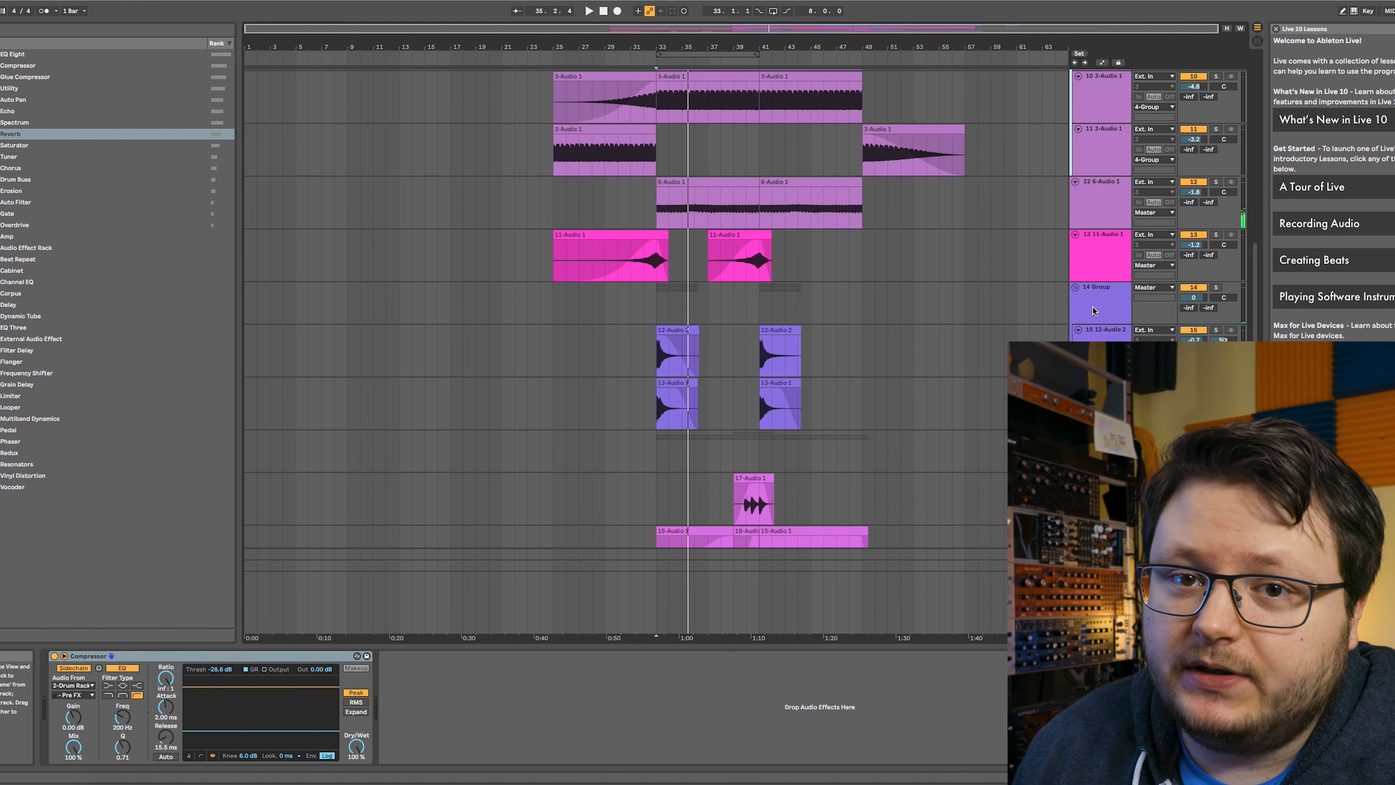
{"action": "scroll", "coordinate": [1109, 162], "scroll_direction": "up", "scroll_amount": 12}
{"action": "scroll", "coordinate": [1109, 163], "scroll_direction": "down", "scroll_amount": 2}
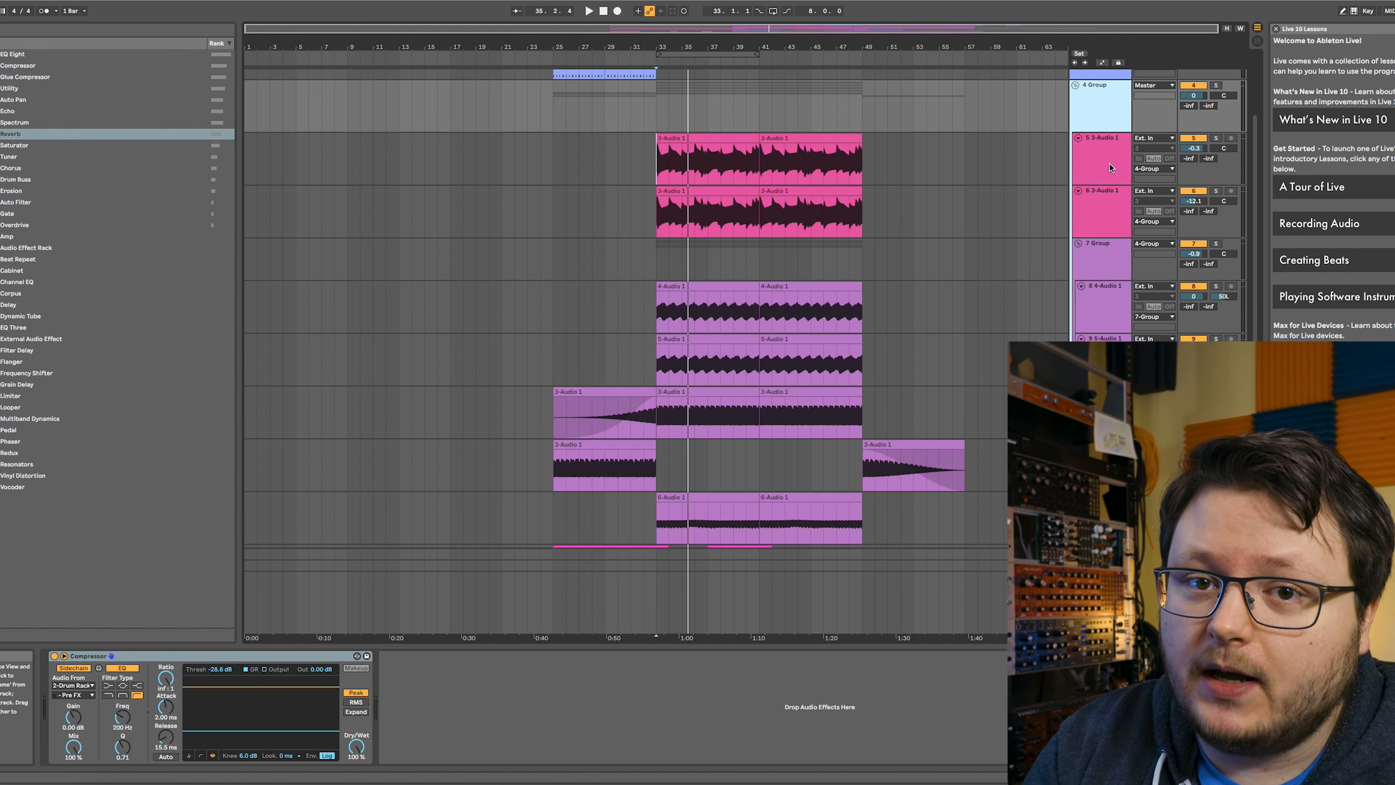
- Play the mix from bar 33, stop, move track 12 into group 4, and replay the mix
{"action": "key", "text": "space"}
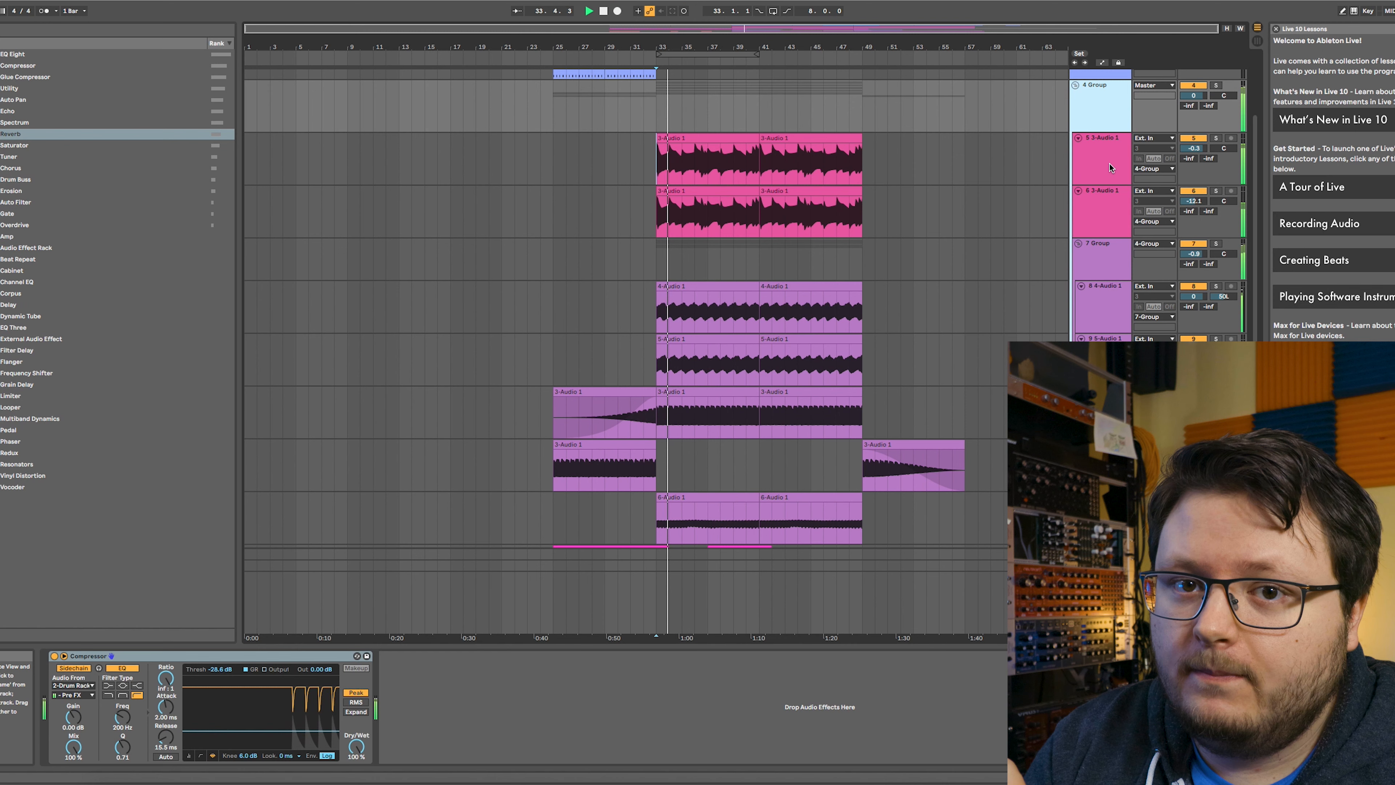
{"action": "scroll", "coordinate": [1110, 169], "scroll_direction": "down", "scroll_amount": 5}
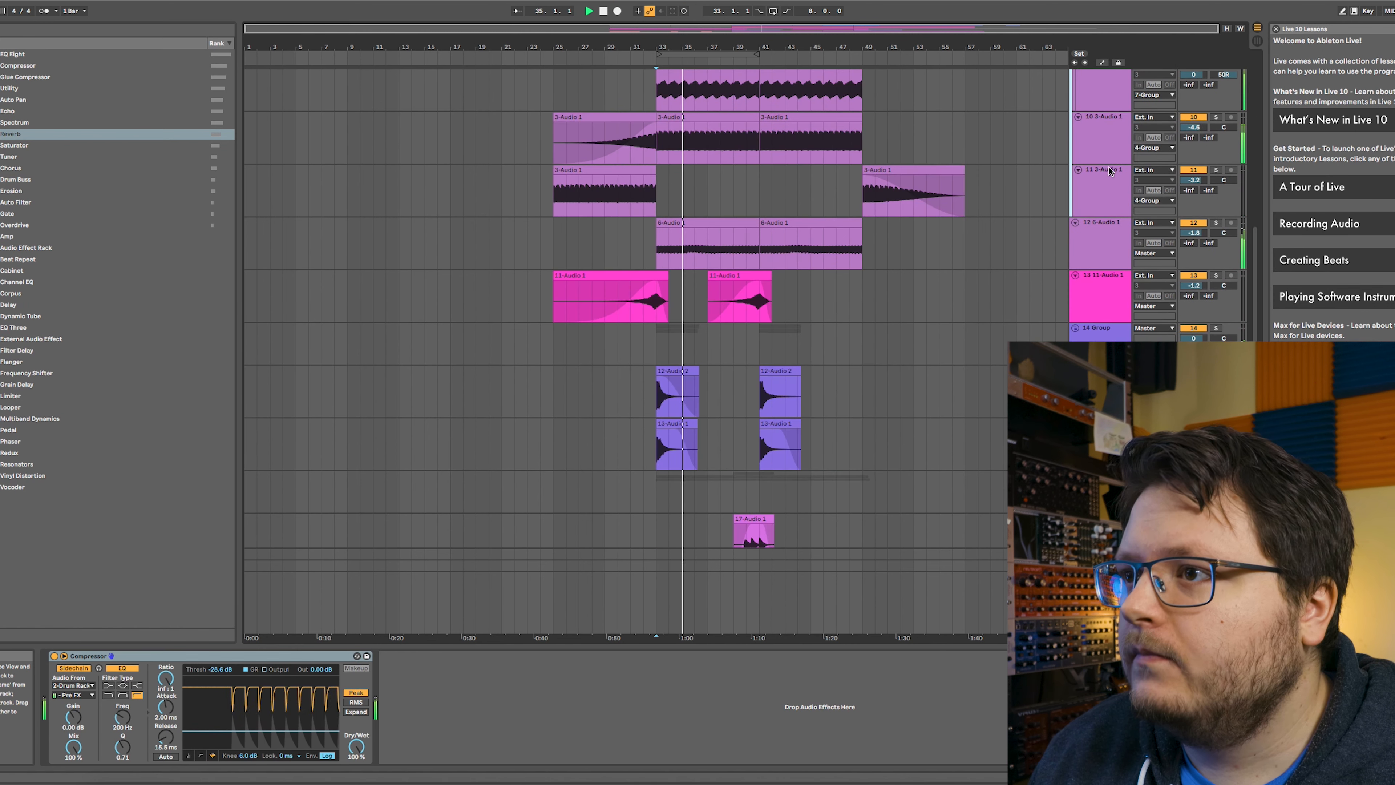
{"action": "left_click", "coordinate": [1098, 245]}
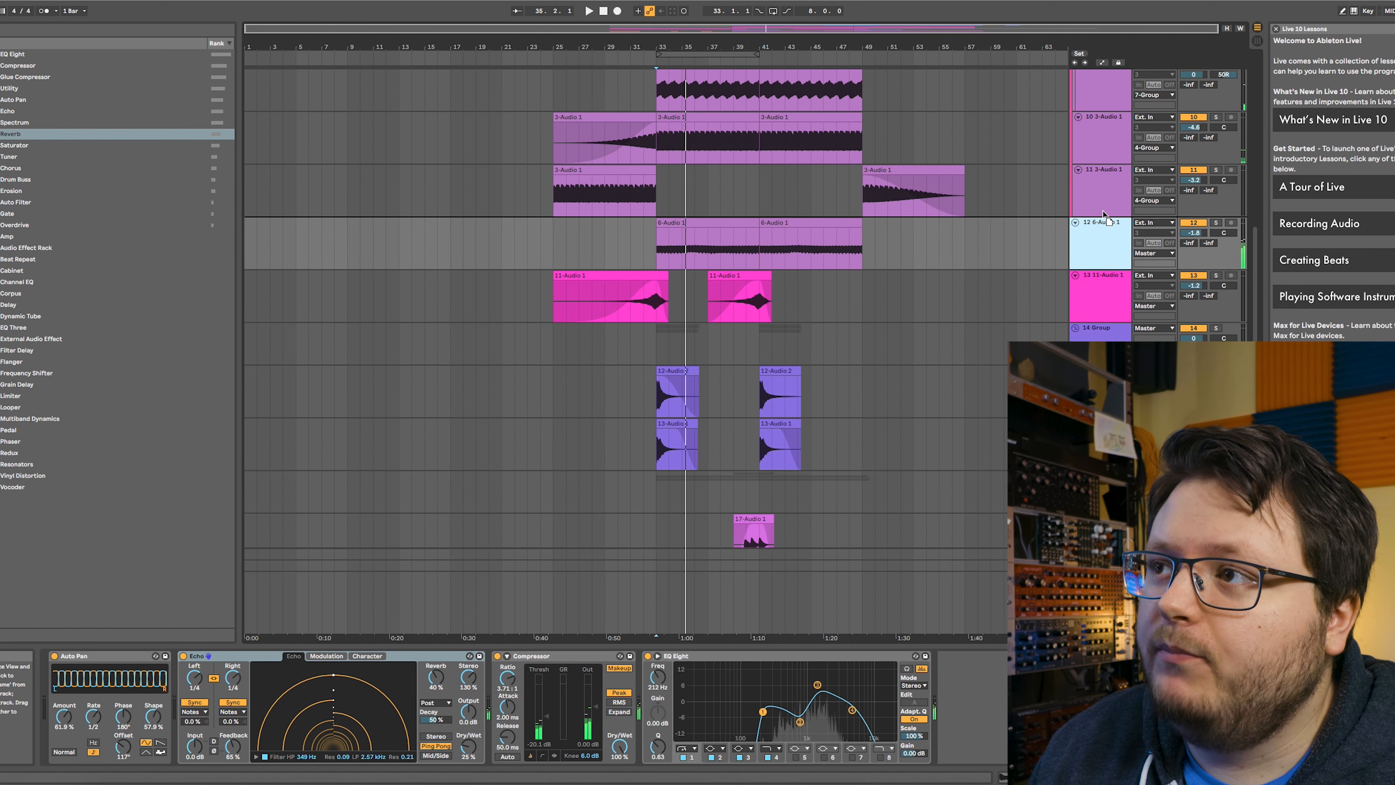
{"action": "left_click_drag", "start_coordinate": [1103, 206], "coordinate": [1103, 205]}
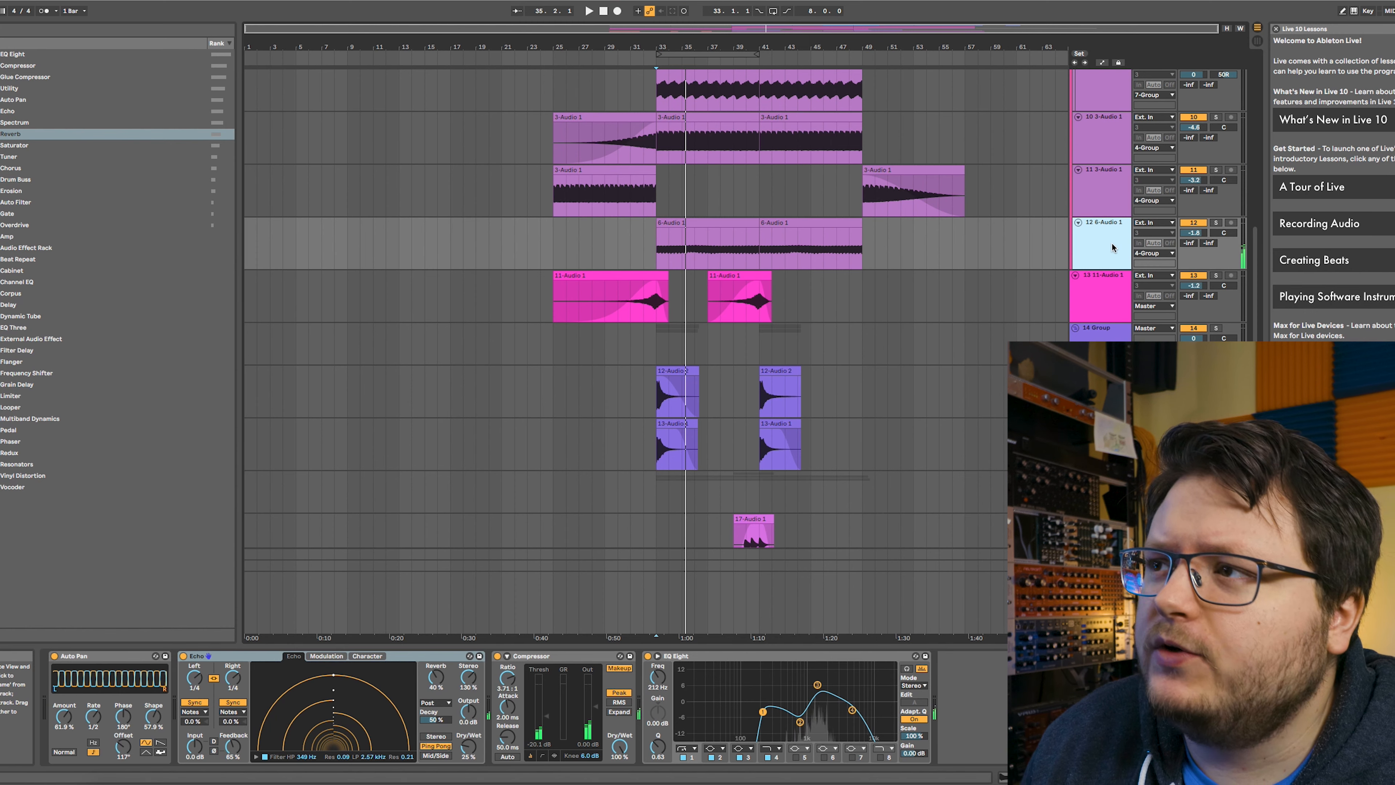
{"action": "scroll", "coordinate": [1115, 259], "scroll_direction": "up", "scroll_amount": 2}
{"action": "key", "text": "space"}
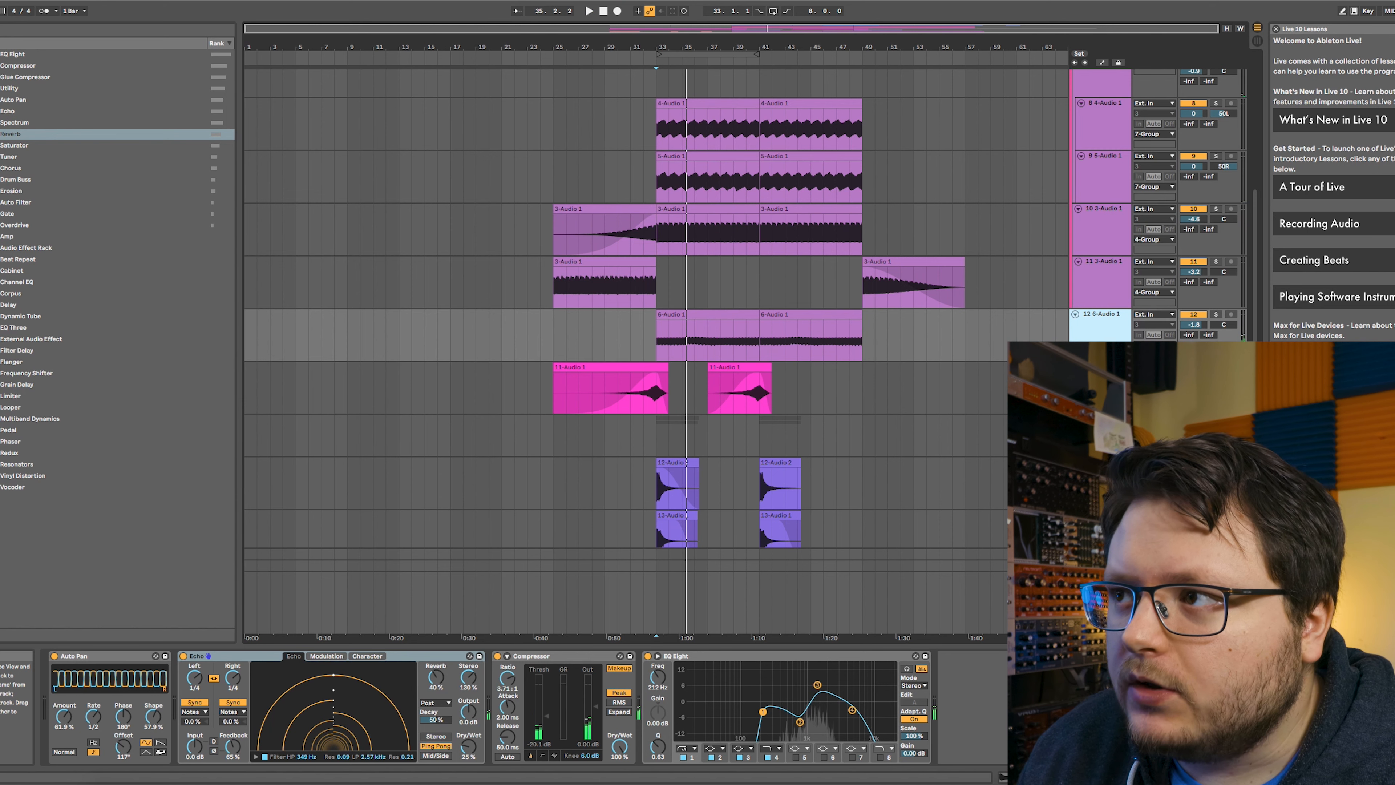
{"action": "key", "text": "space"}
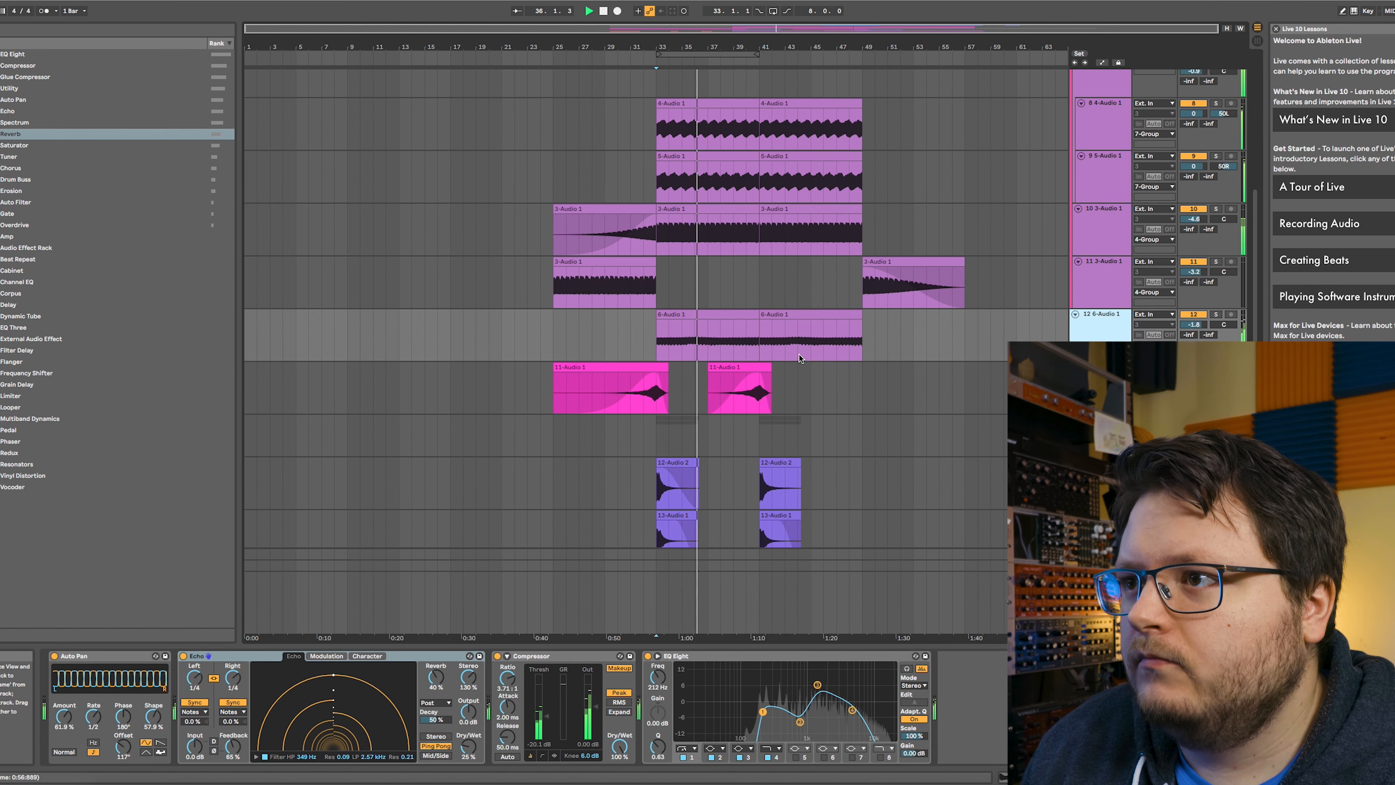
- Play the arrangement from bar 41 with the panned tracks of group 17 in view
{"action": "scroll", "coordinate": [800, 358], "scroll_direction": "down", "scroll_amount": 8}
{"action": "key", "text": "space"}
{"action": "left_click", "coordinate": [759, 352]}
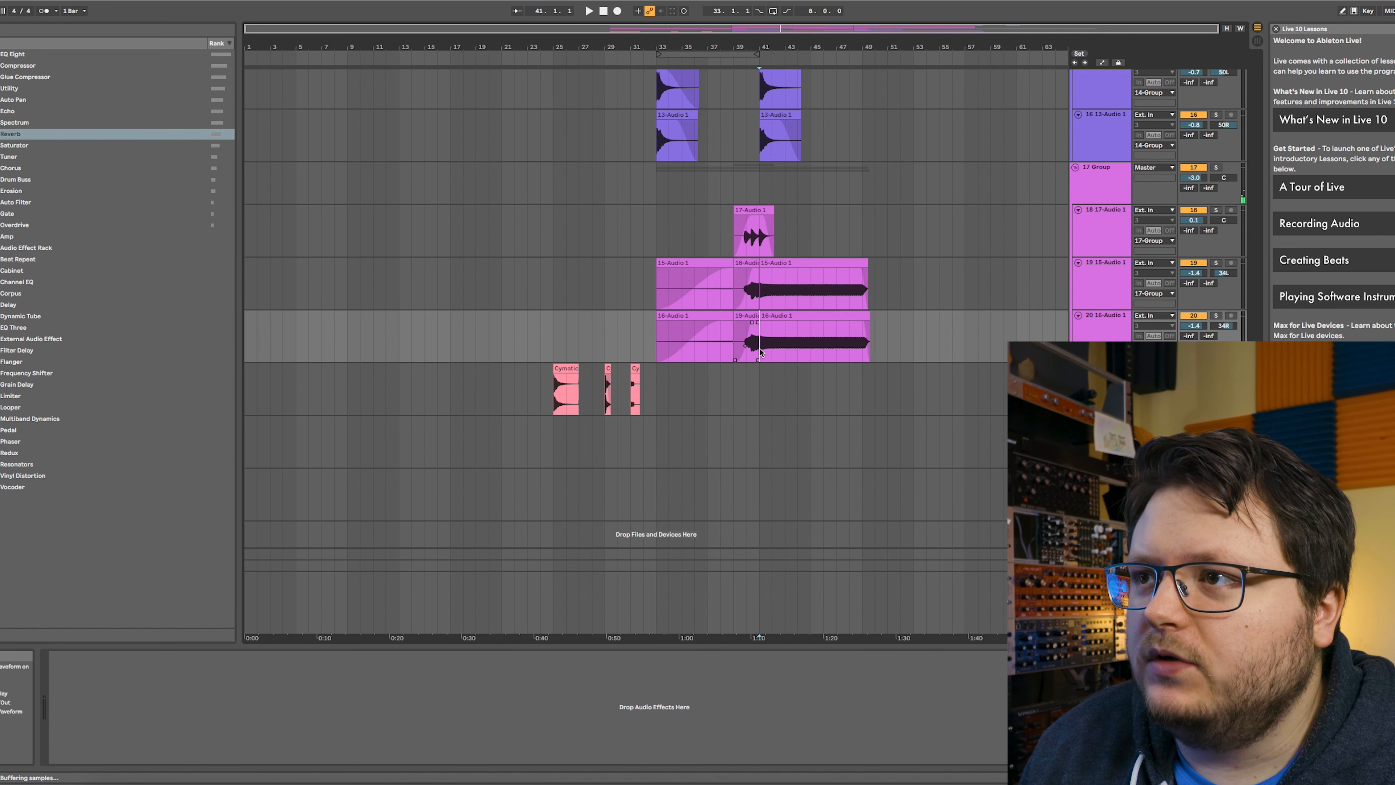
{"action": "key", "text": "space"}
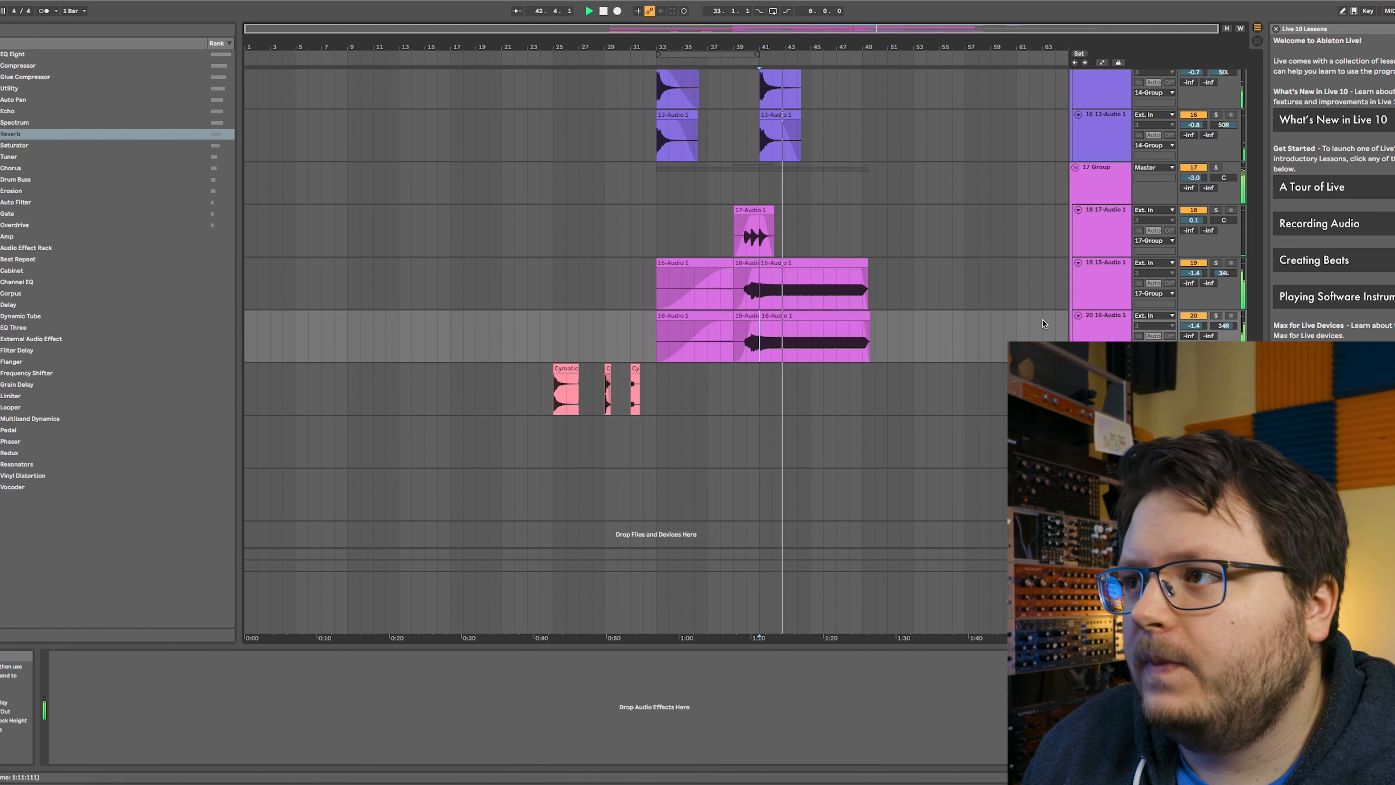
- Stop playback and check tracks 18 and 19 for devices, and show the Echo, Compressor, Reverb and EQ Eight on group 17
{"action": "left_click", "coordinate": [1101, 277]}
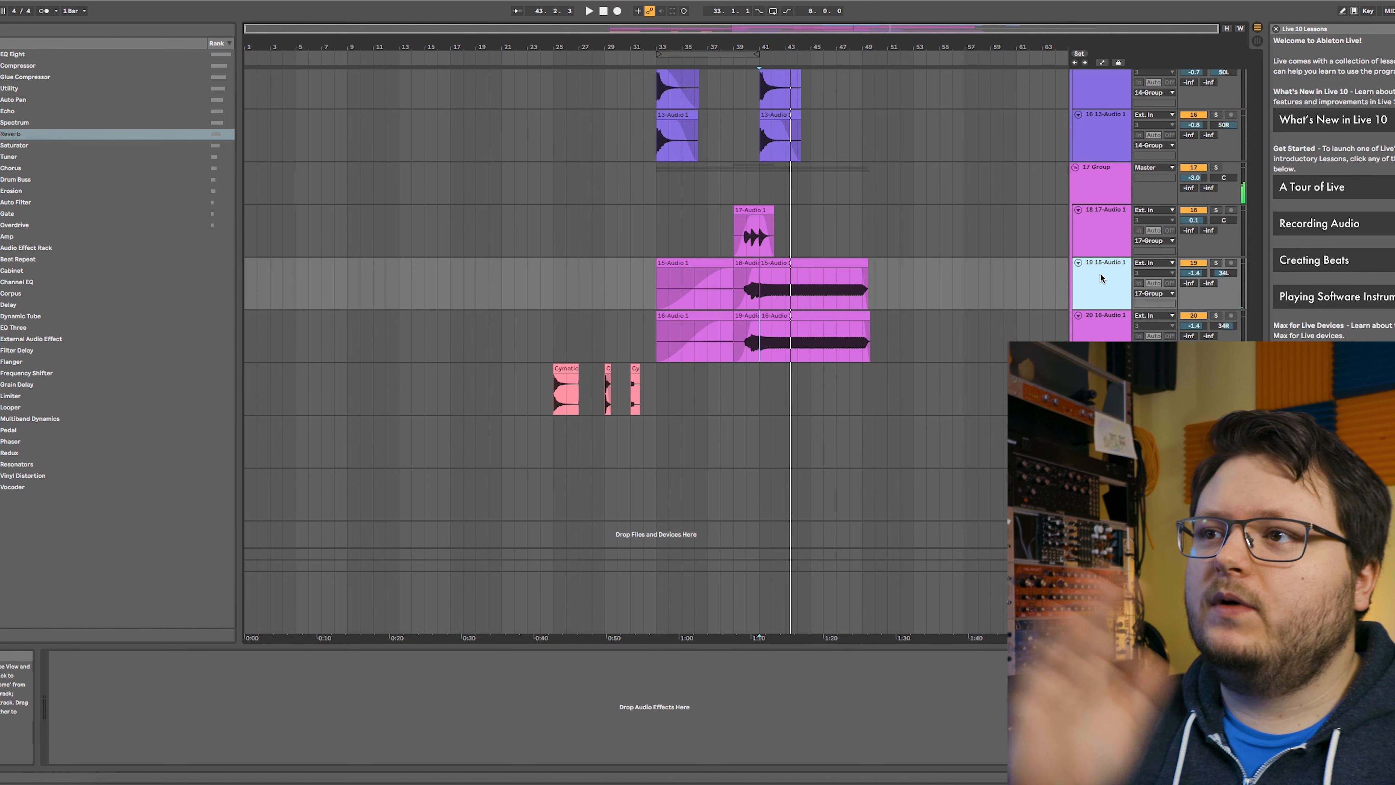
{"action": "left_click", "coordinate": [1094, 233]}
{"action": "left_click", "coordinate": [1100, 201]}
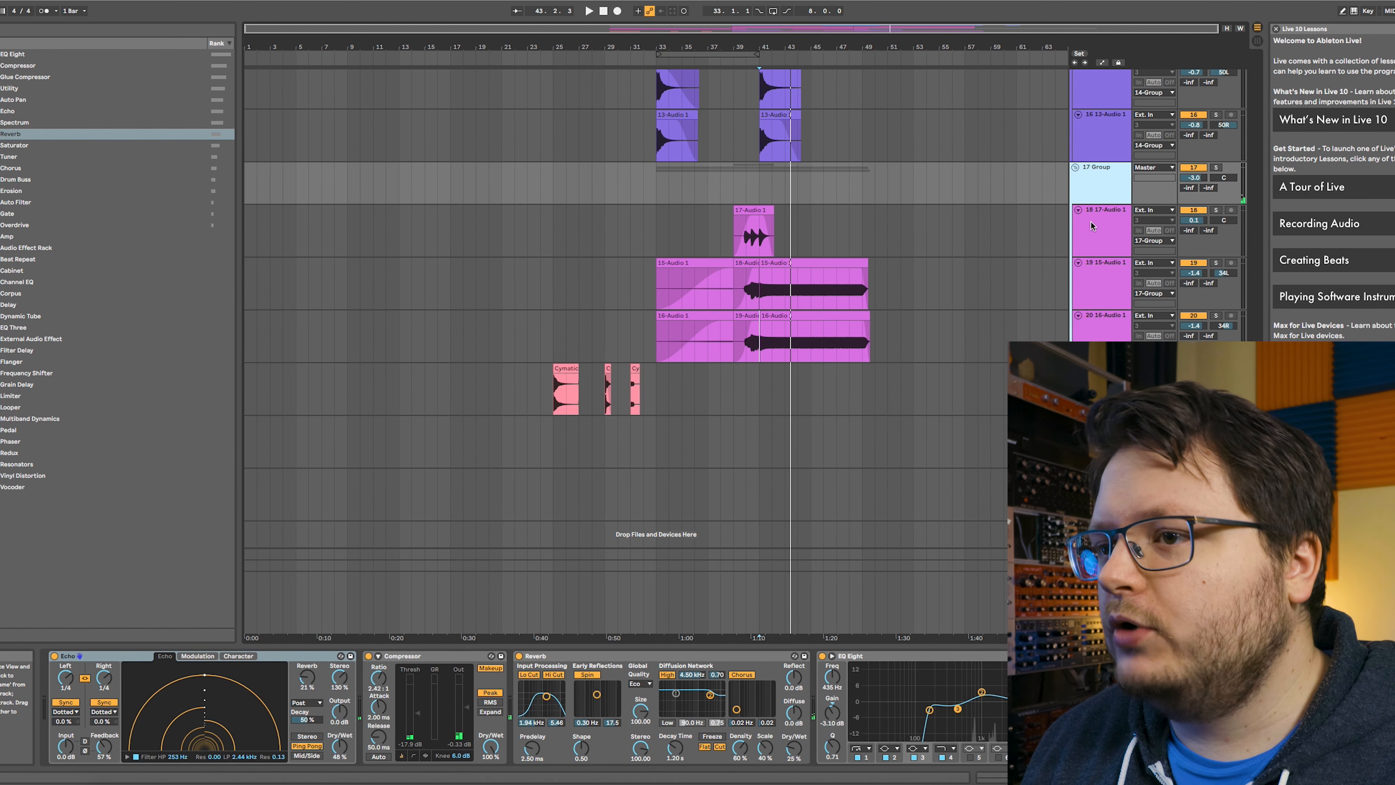
{"action": "left_click", "coordinate": [1102, 278]}
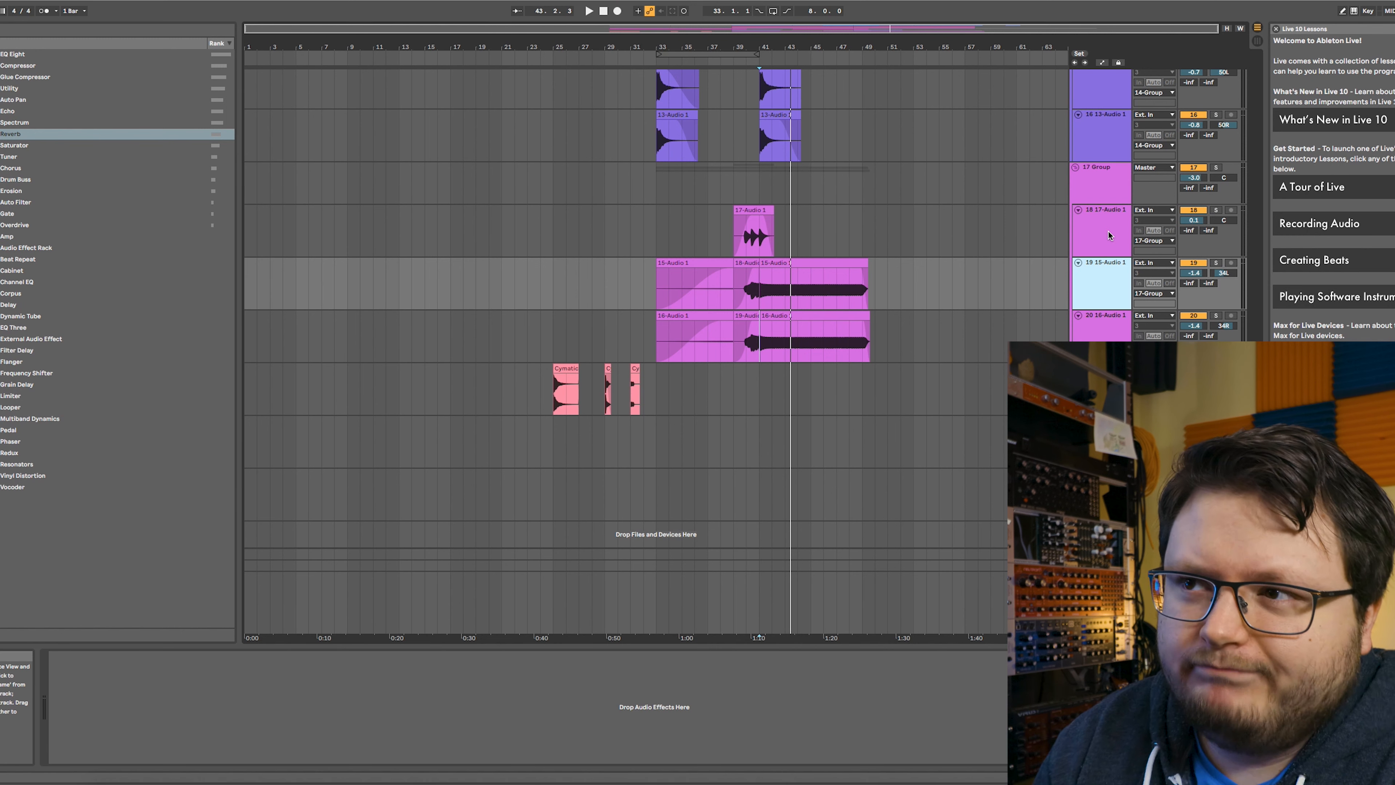
{"action": "left_click", "coordinate": [1107, 190]}
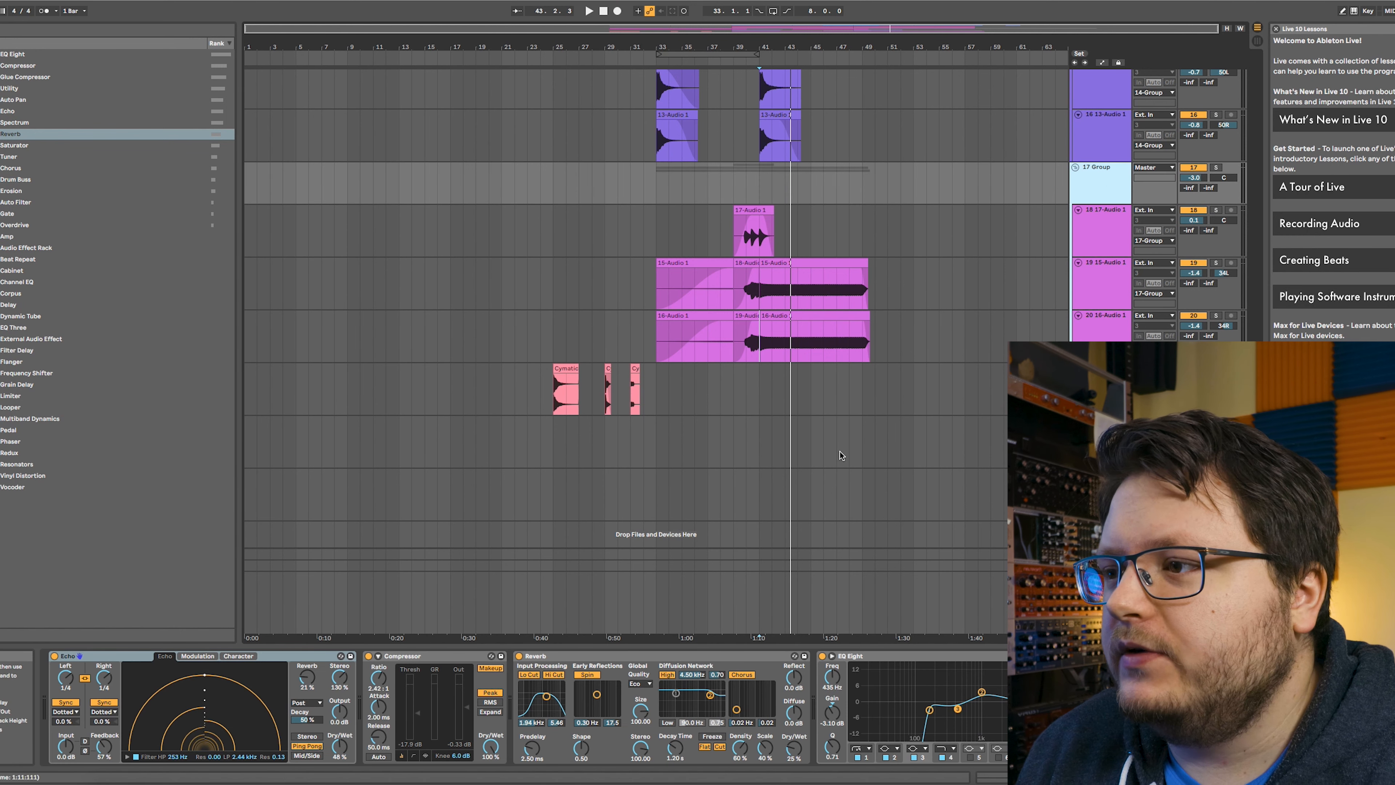